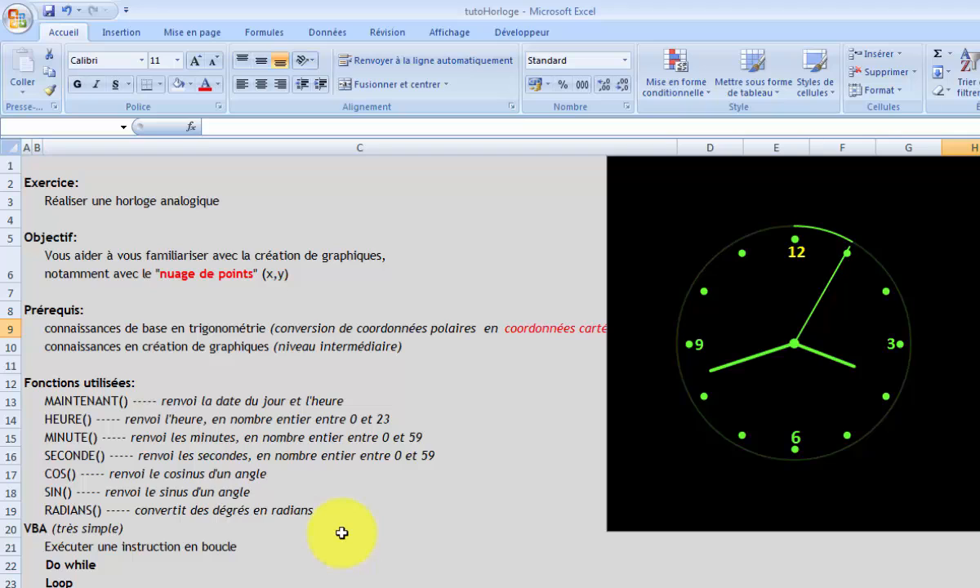
# Review the exercise notes and open the Wikipedia reference on polar coordinates to examine the polar-to-Cartesian conversion formulas.
pyautogui.scroll(-1, 342, 532)
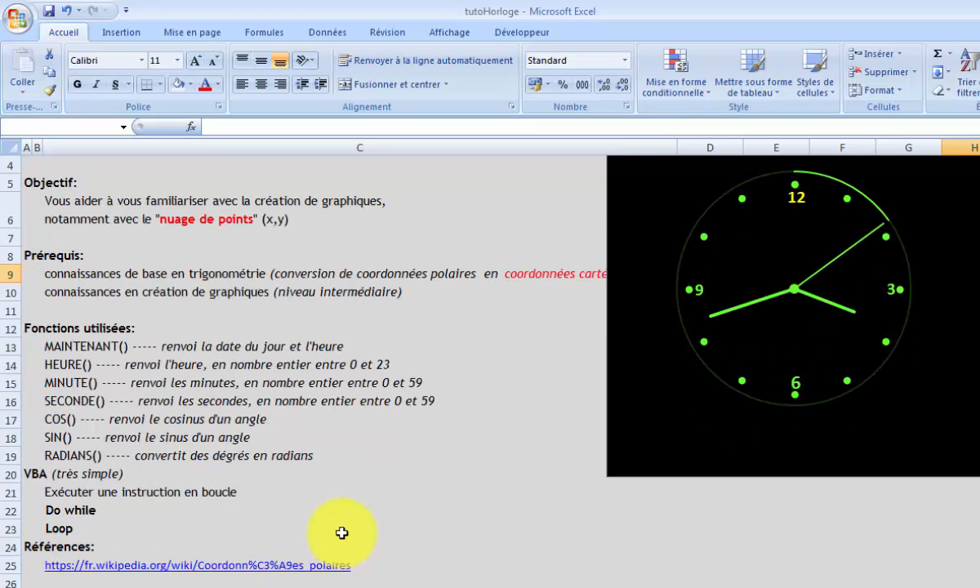
pyautogui.scroll(-1, 341, 531)
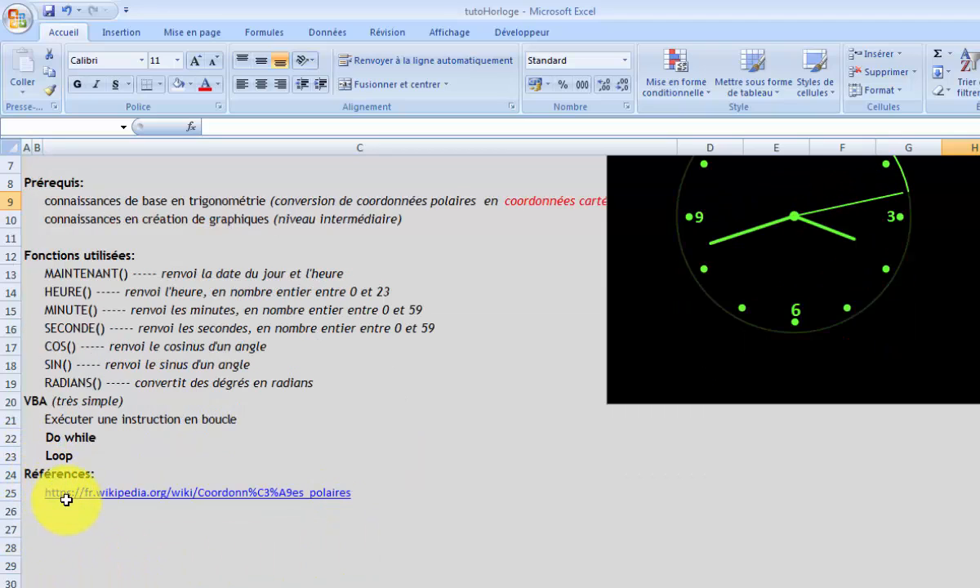
pyautogui.click(126, 494)
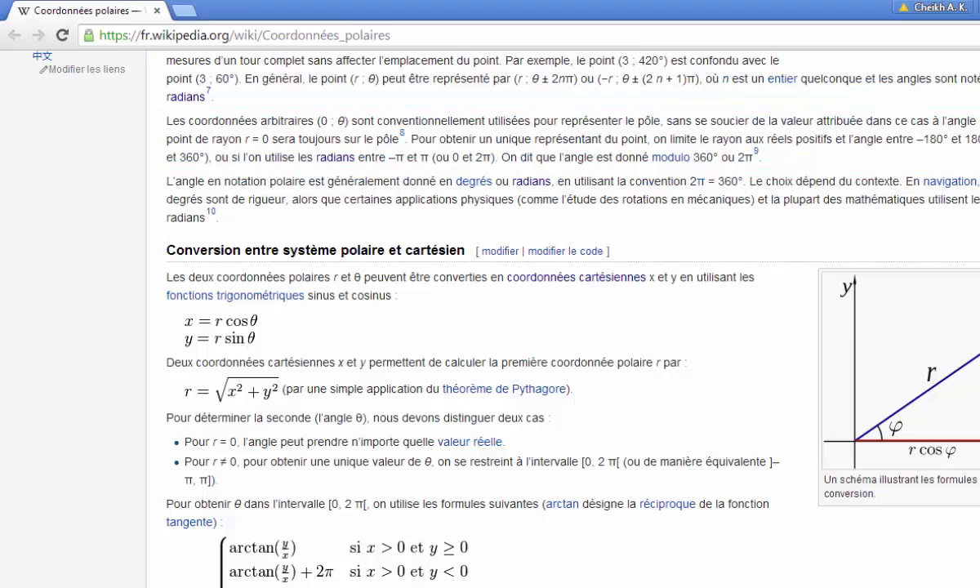
pyautogui.scroll(10, 468, 331)
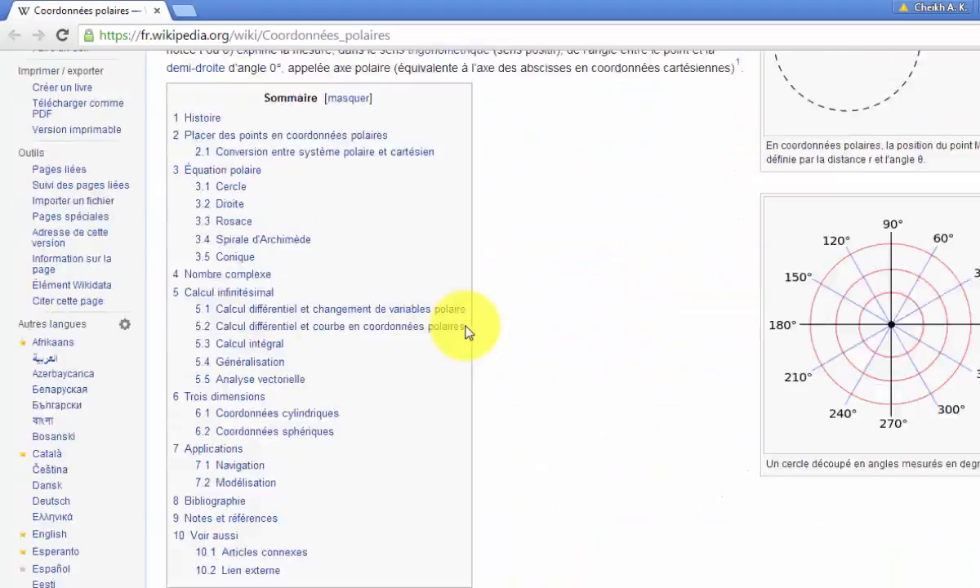
pyautogui.scroll(4, 468, 331)
pyautogui.scroll(-20, 464, 333)
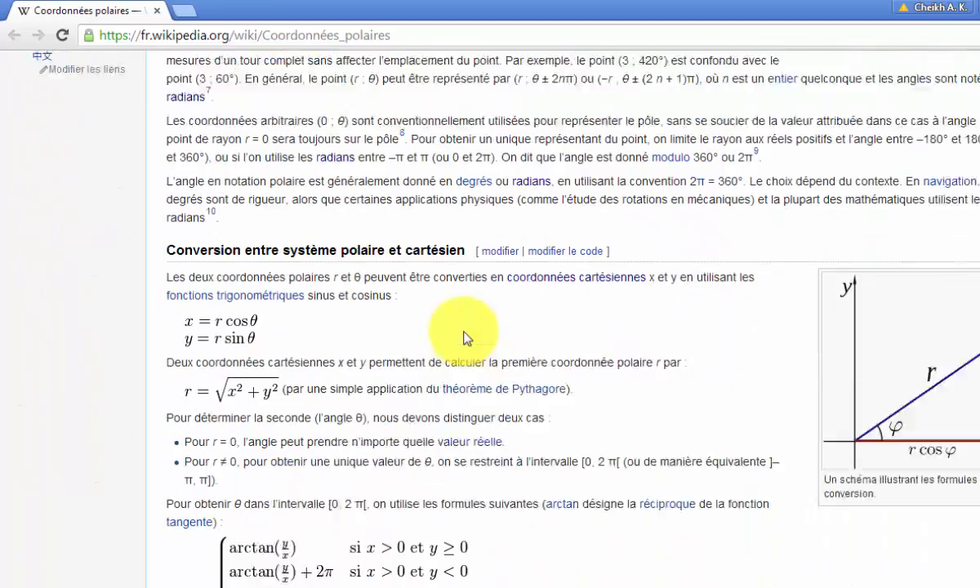
pyautogui.scroll(-1, 463, 338)
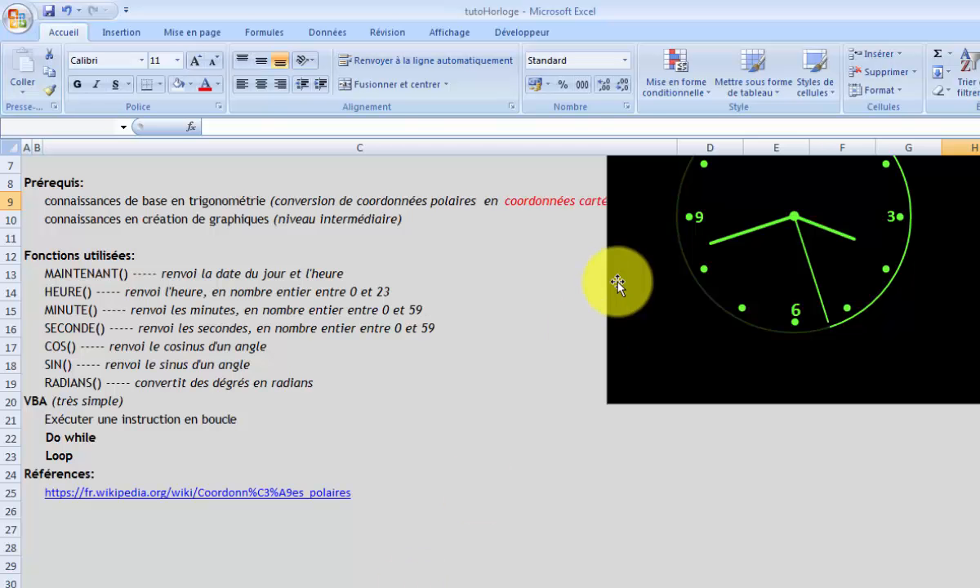
pyautogui.scroll(3, 579, 264)
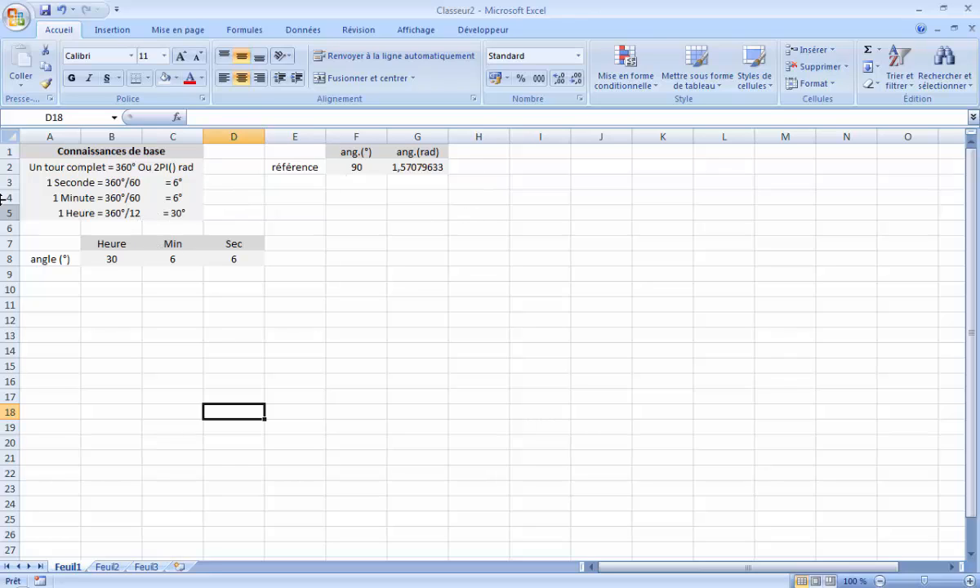
pyautogui.moveTo(62, 242); pyautogui.dragTo(235, 258)
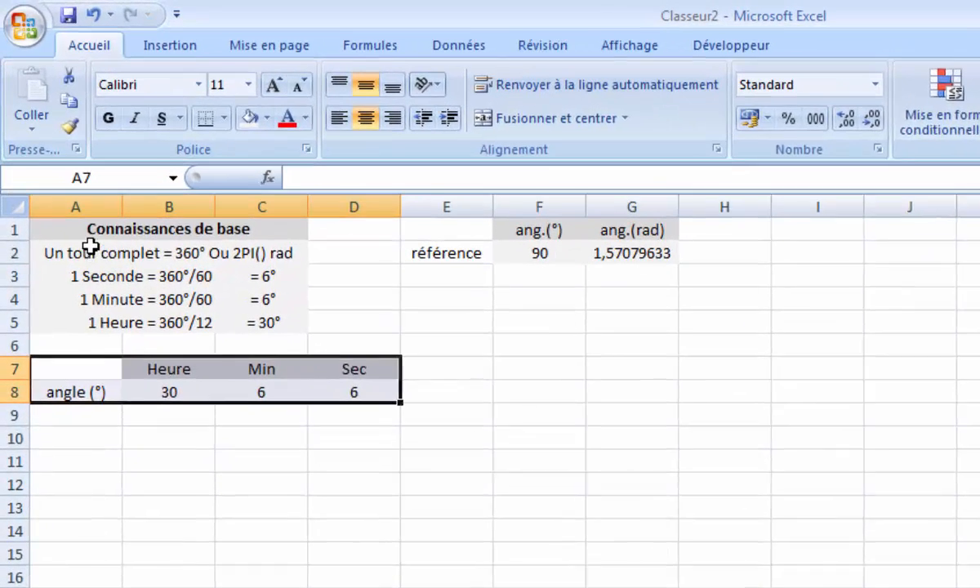
pyautogui.moveTo(87, 234); pyautogui.dragTo(206, 304)
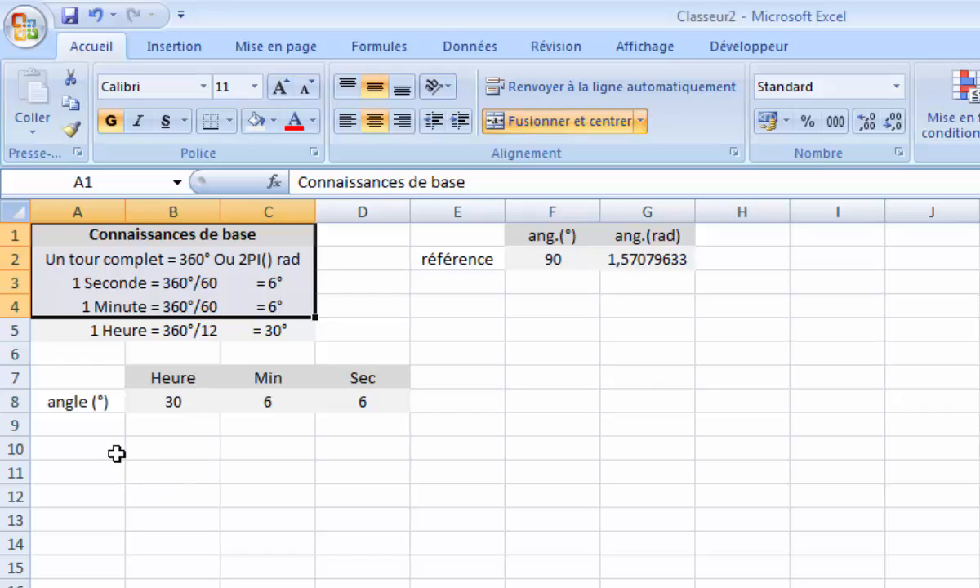
# Enter the formula =MAINTENANT() in cell A10.
pyautogui.click(72, 450)
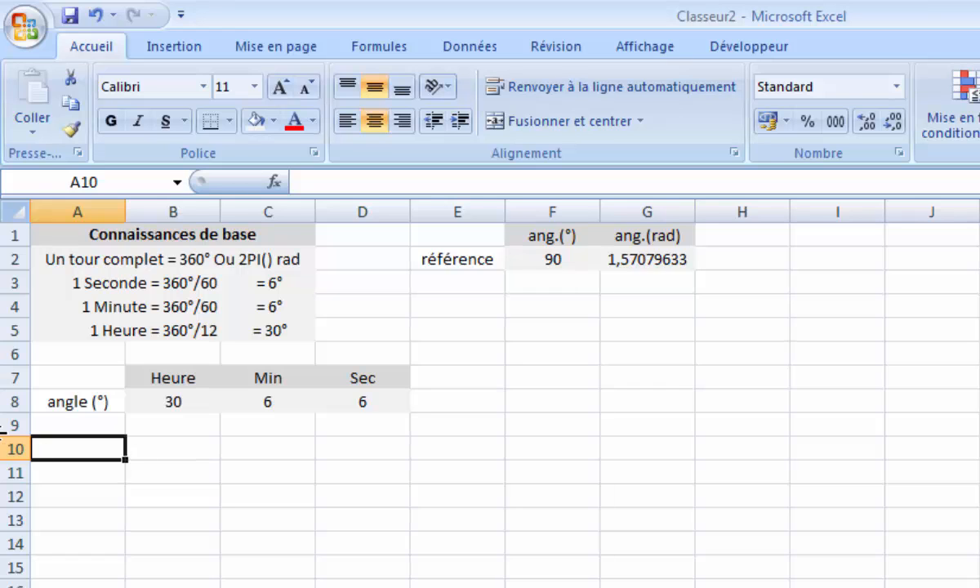
pyautogui.write('=mainte')
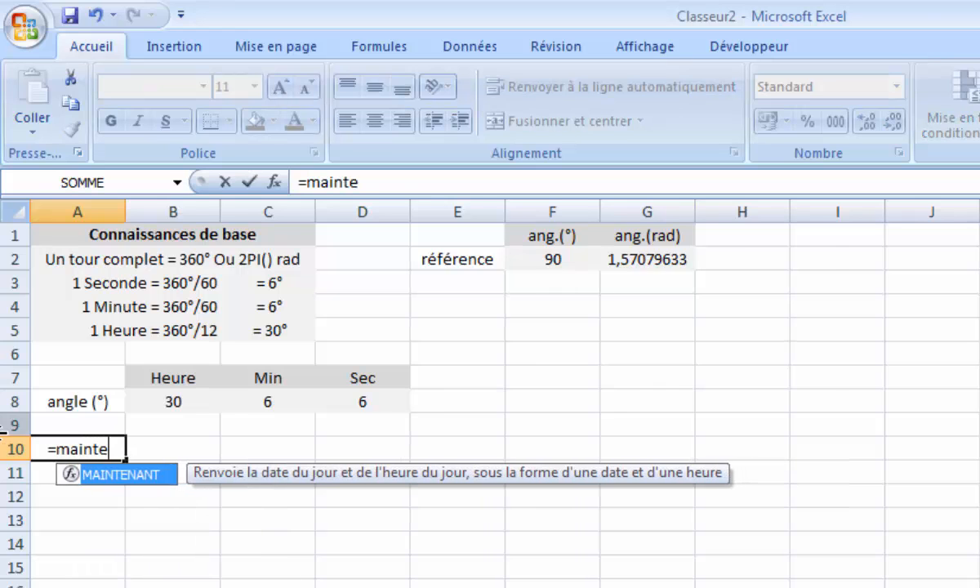
pyautogui.press('Tab')
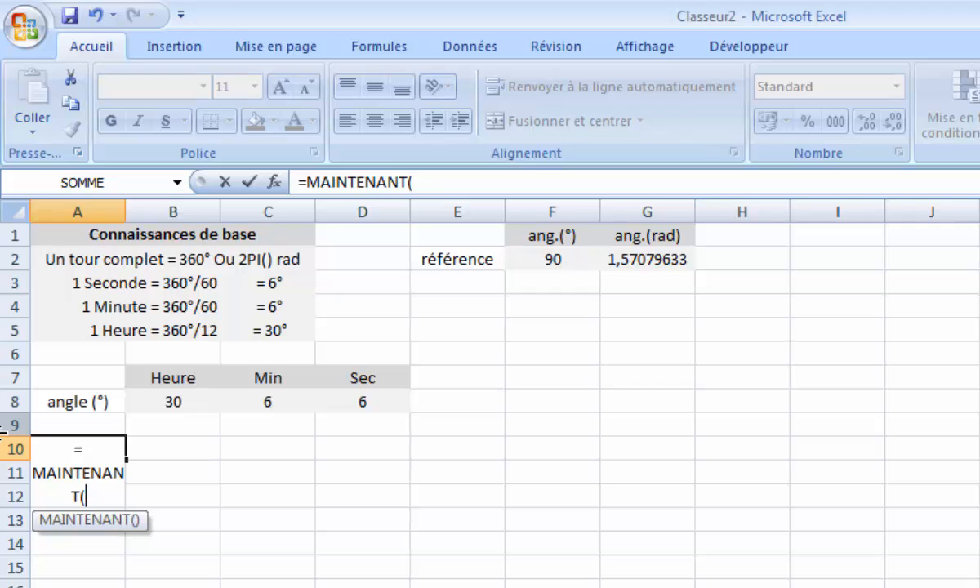
pyautogui.write(')')
pyautogui.press('Return')
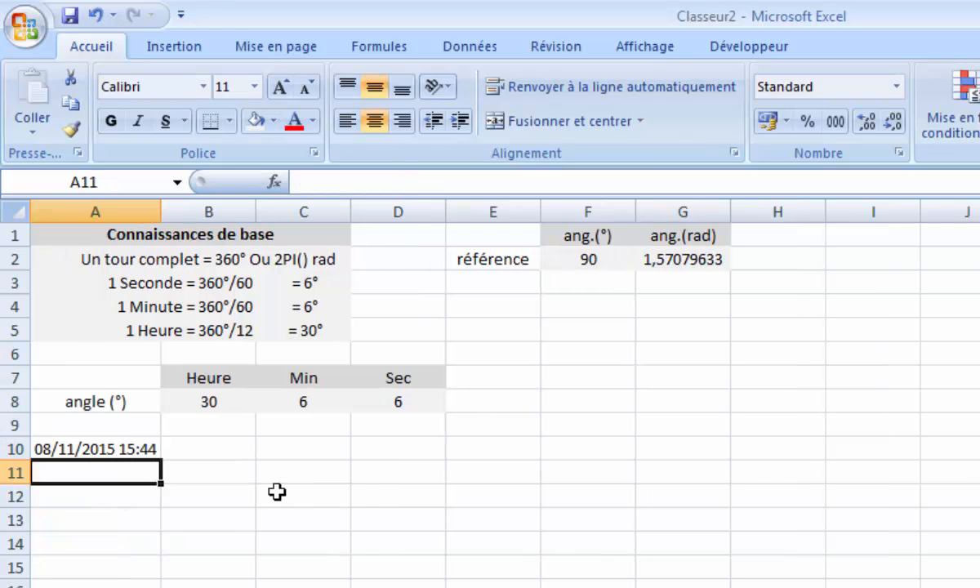
# Apply the Heure number format and a yellow fill to the current-time cell A10.
pyautogui.click(105, 450)
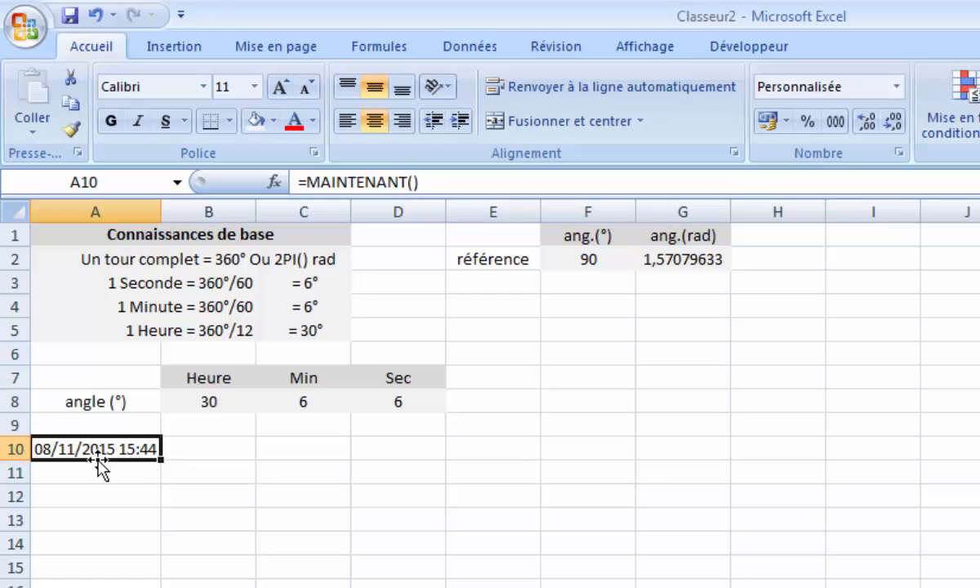
pyautogui.click(898, 88)
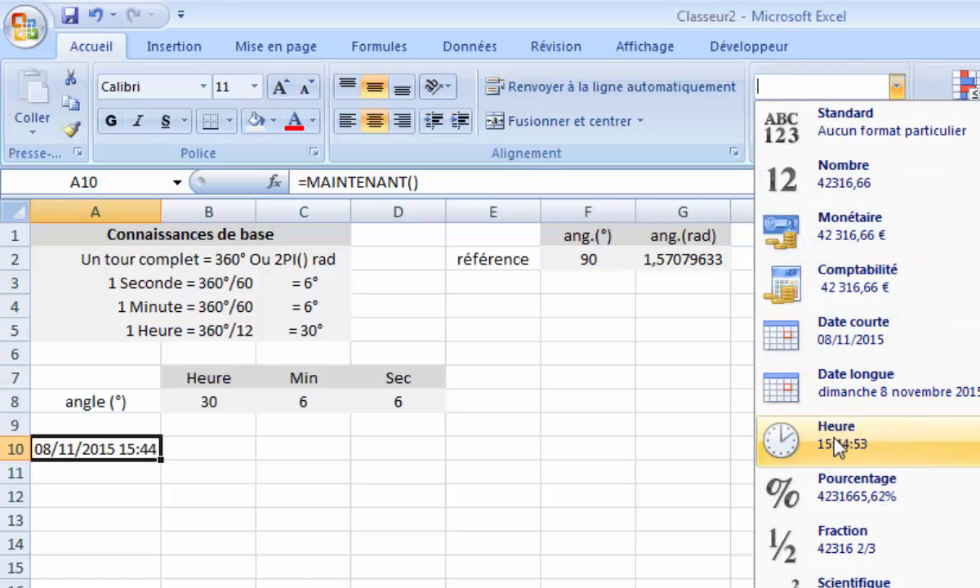
pyautogui.click(838, 446)
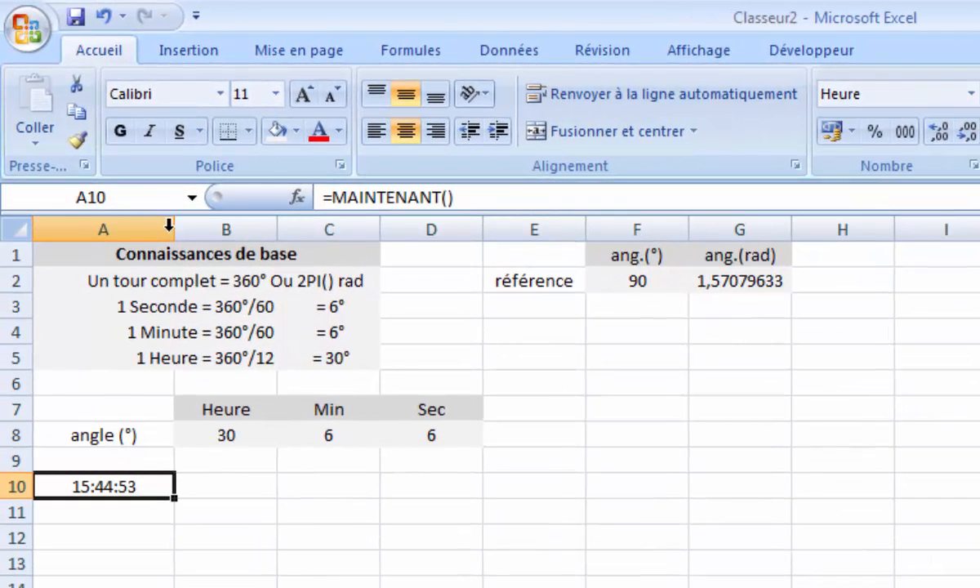
pyautogui.click(295, 131)
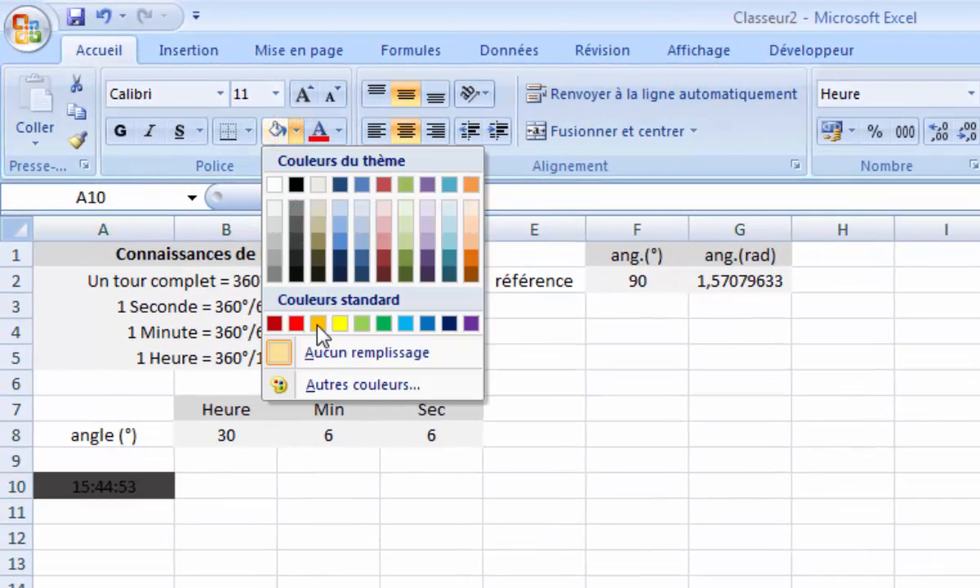
pyautogui.click(340, 323)
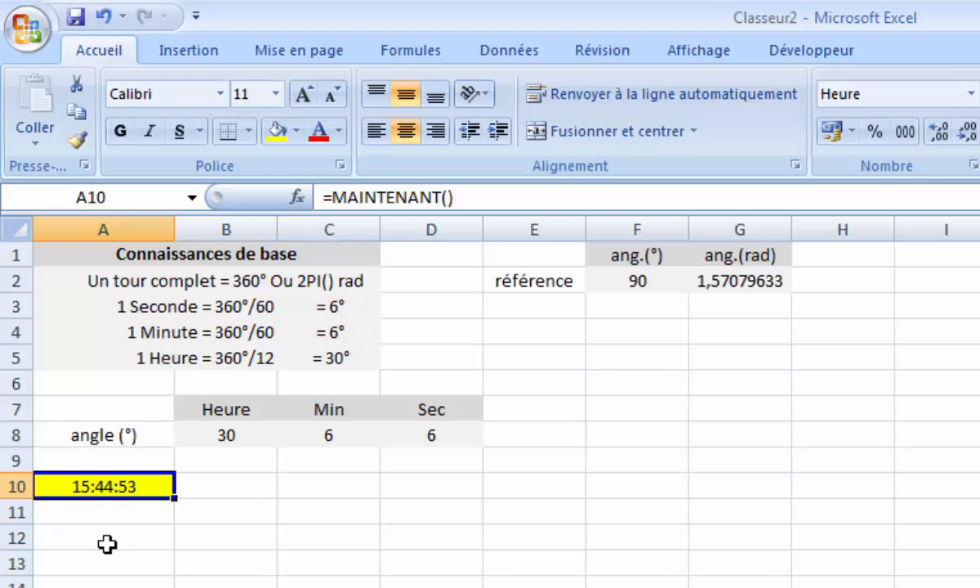
# Assign the name h_ref to cell A10.
pyautogui.click(130, 197)
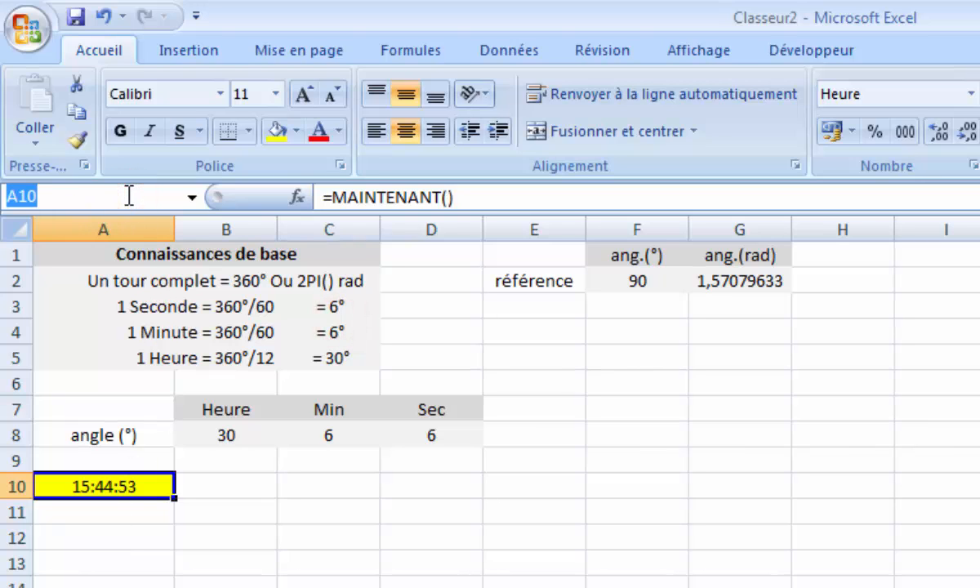
pyautogui.write('h_')
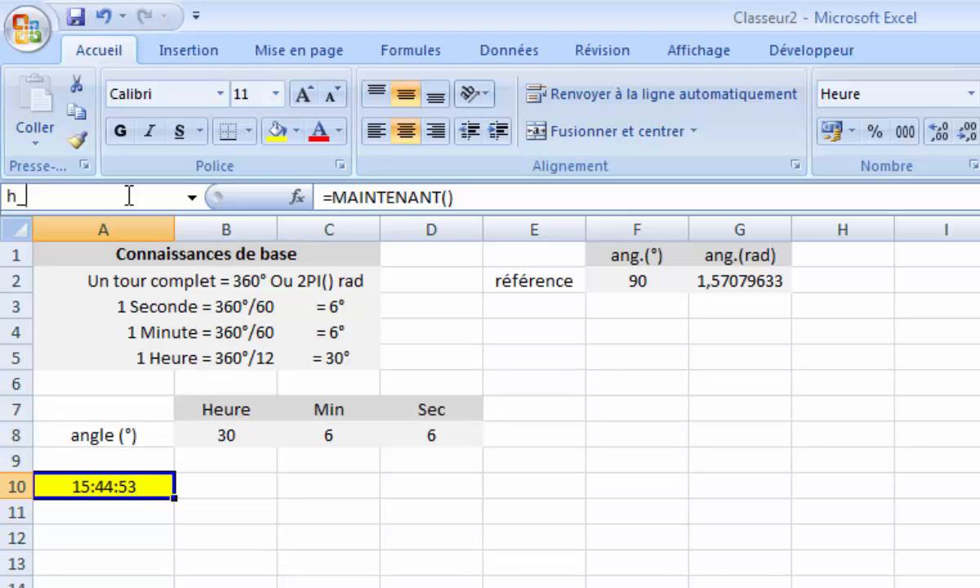
pyautogui.write('ref')
pyautogui.press('Return')
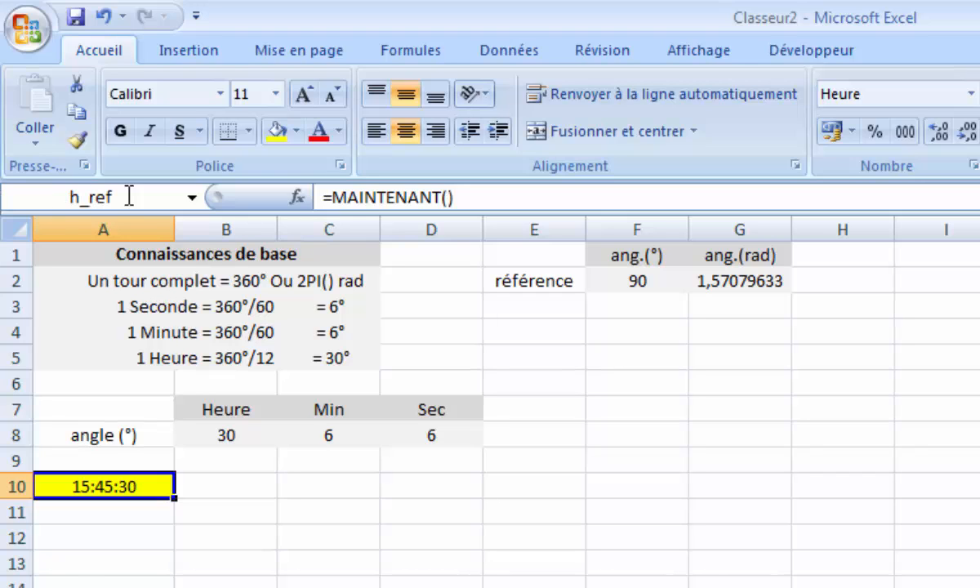
pyautogui.click(104, 587)
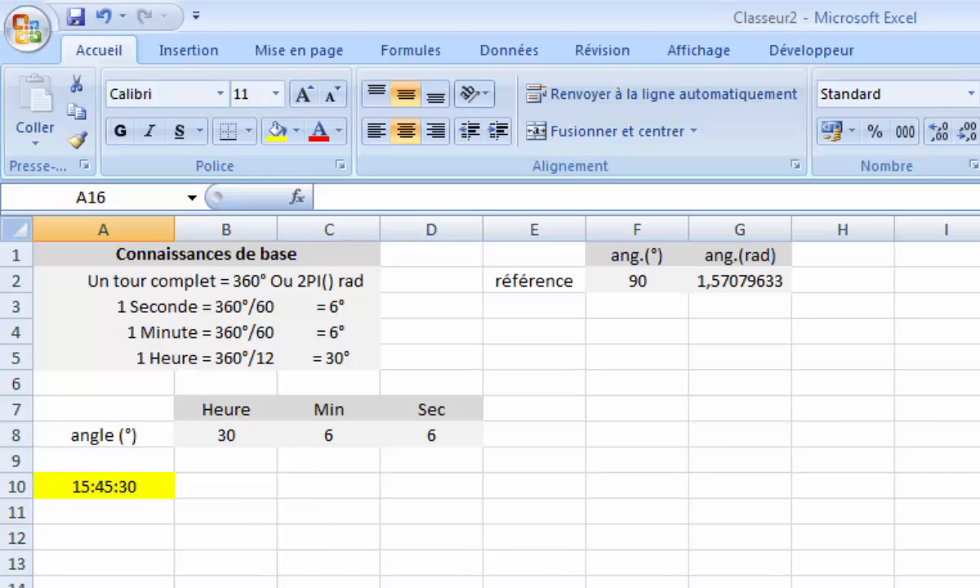
# Enter the labels h, m and s in cells C10, C11 and C12.
pyautogui.click(336, 496)
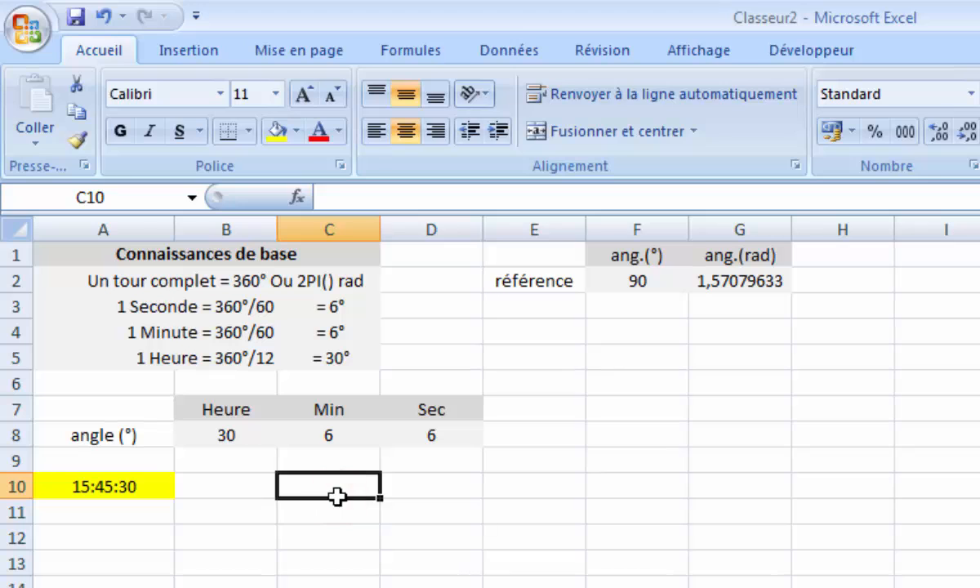
pyautogui.write('h')
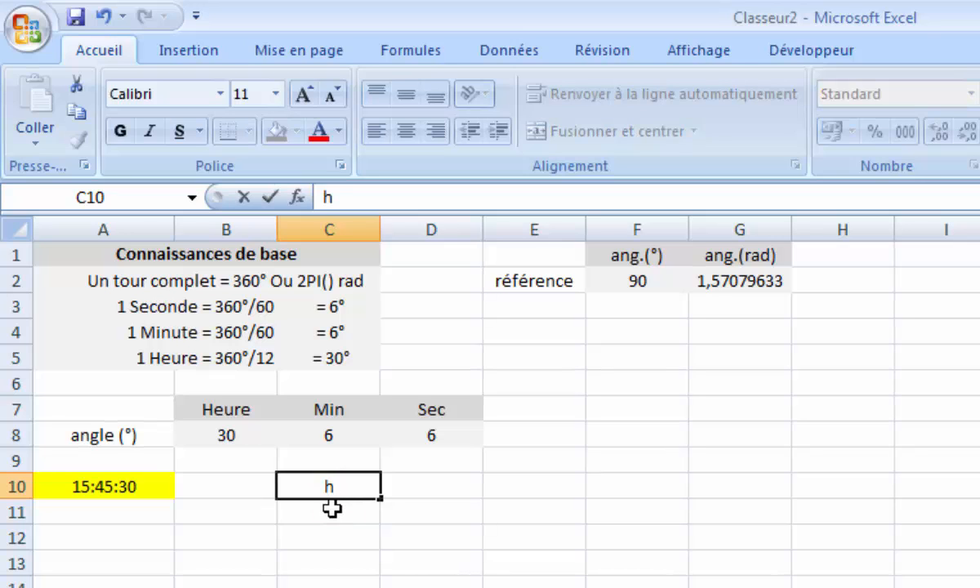
pyautogui.click(329, 509)
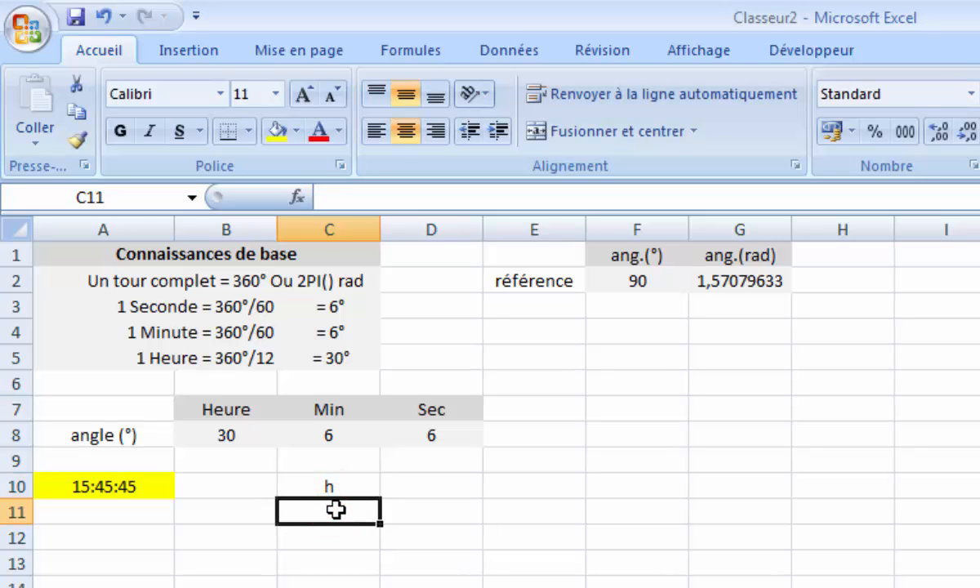
pyautogui.write('m')
pyautogui.click(344, 539)
pyautogui.write('s')
pyautogui.click(363, 569)
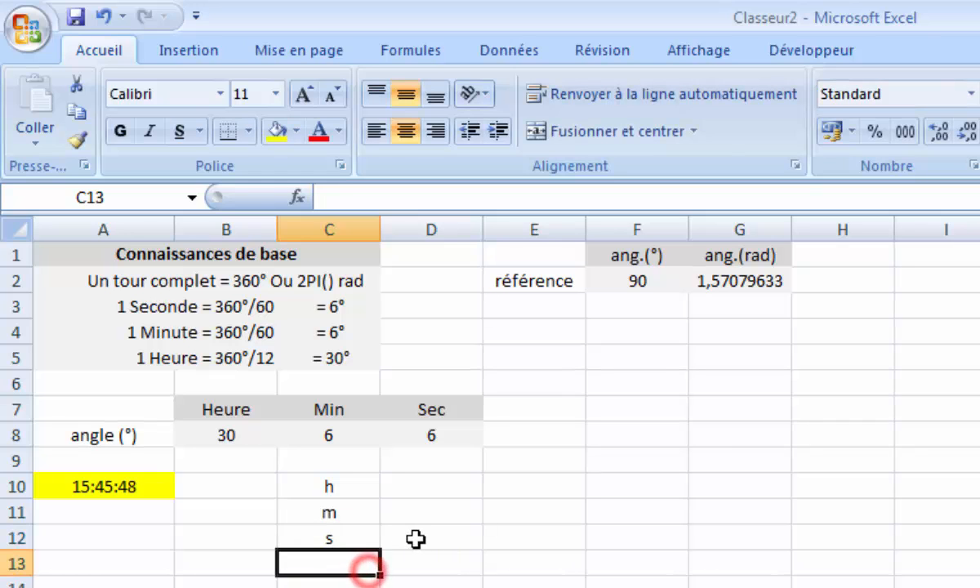
# Enter the formula =SECONDE(h_ref) in cell D12, beside the s label.
pyautogui.click(429, 537)
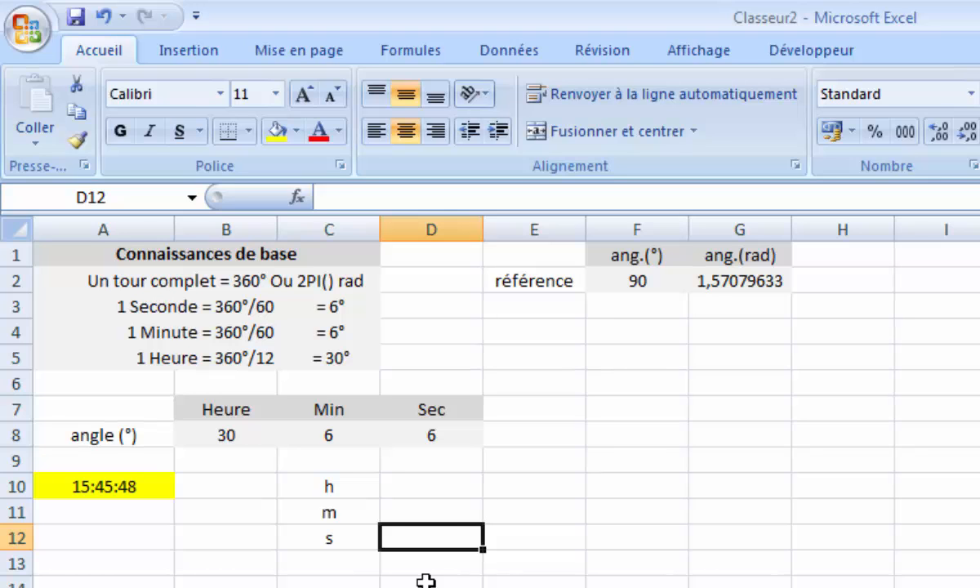
pyautogui.write('=seconde')
pyautogui.press('Tab')
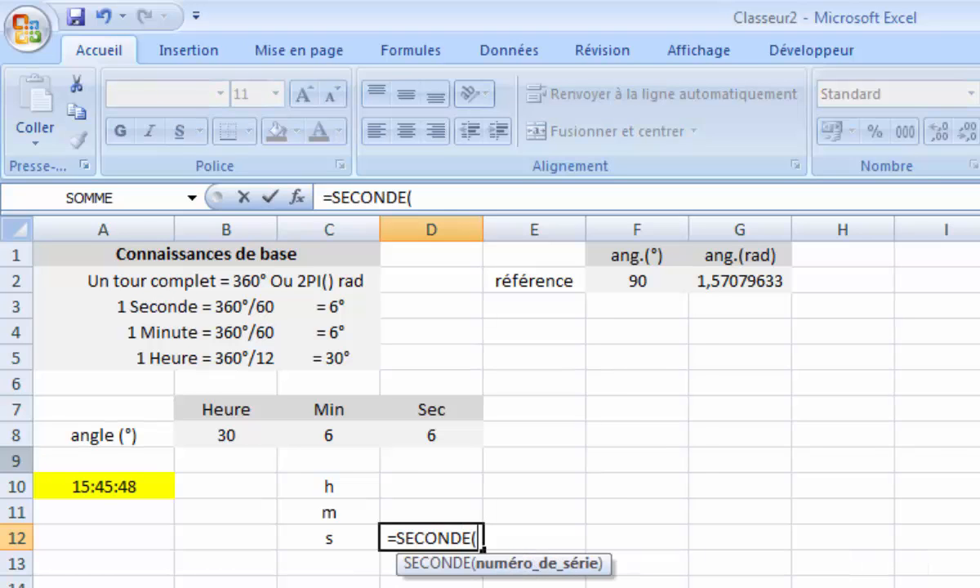
pyautogui.click(103, 488)
pyautogui.write(')')
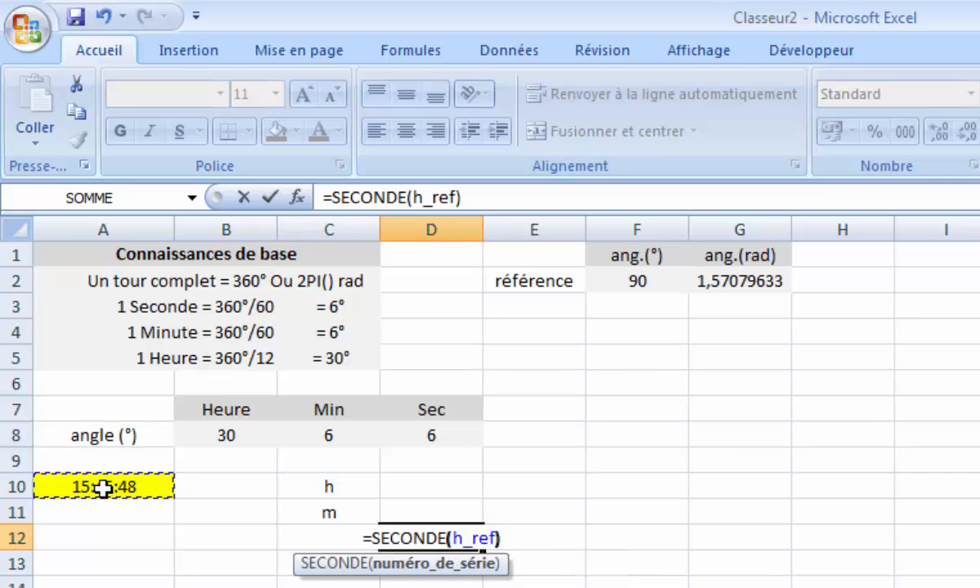
pyautogui.press('Return')
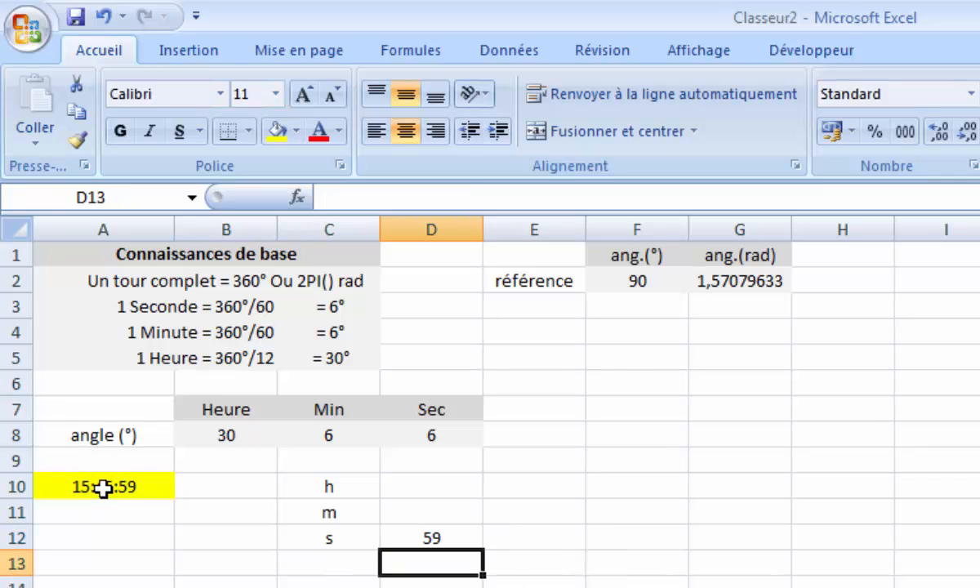
# Enter the formula =MINUTE(A10) in cell D11, beside the m label.
pyautogui.click(430, 514)
pyautogui.write('=minut')
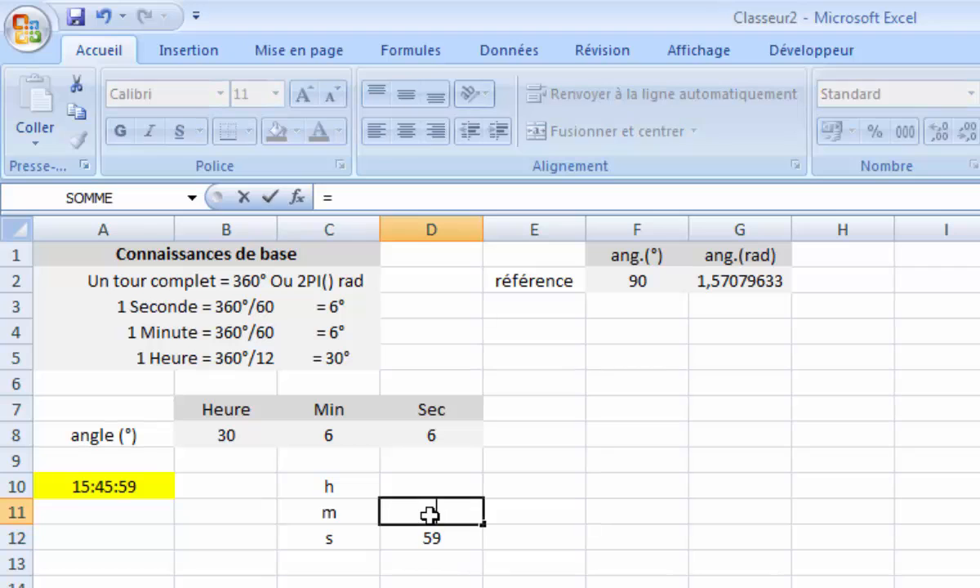
pyautogui.press('Tab')
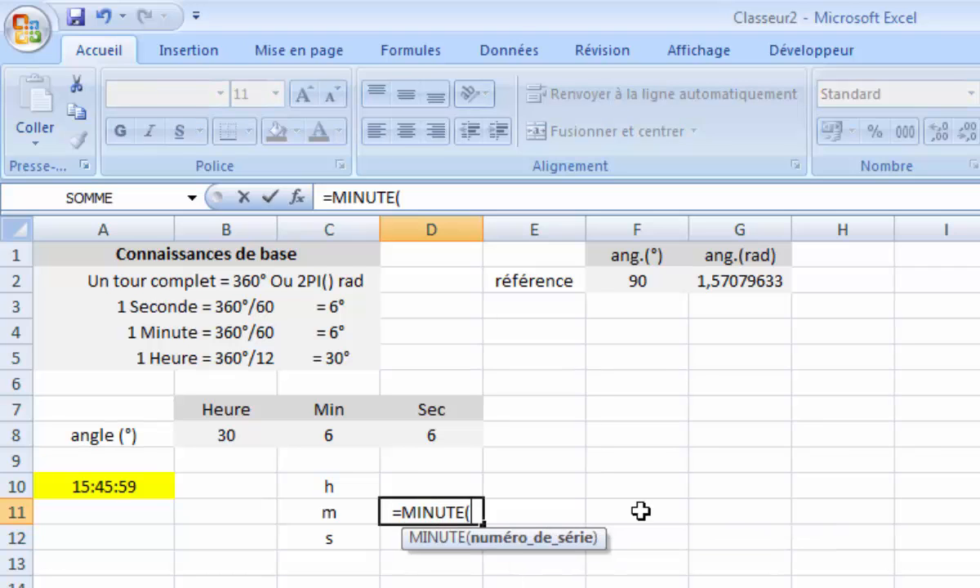
pyautogui.click(332, 516)
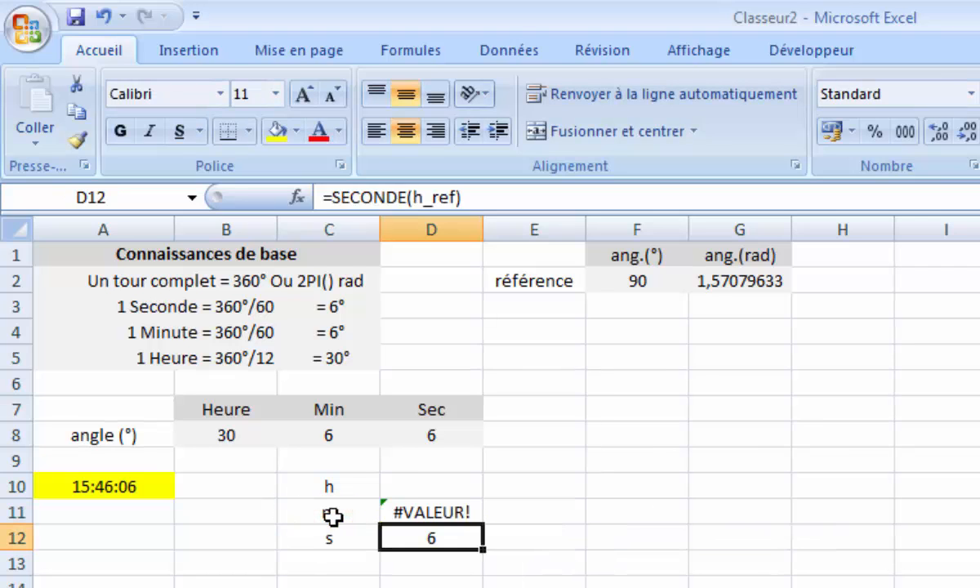
pyautogui.click(410, 510)
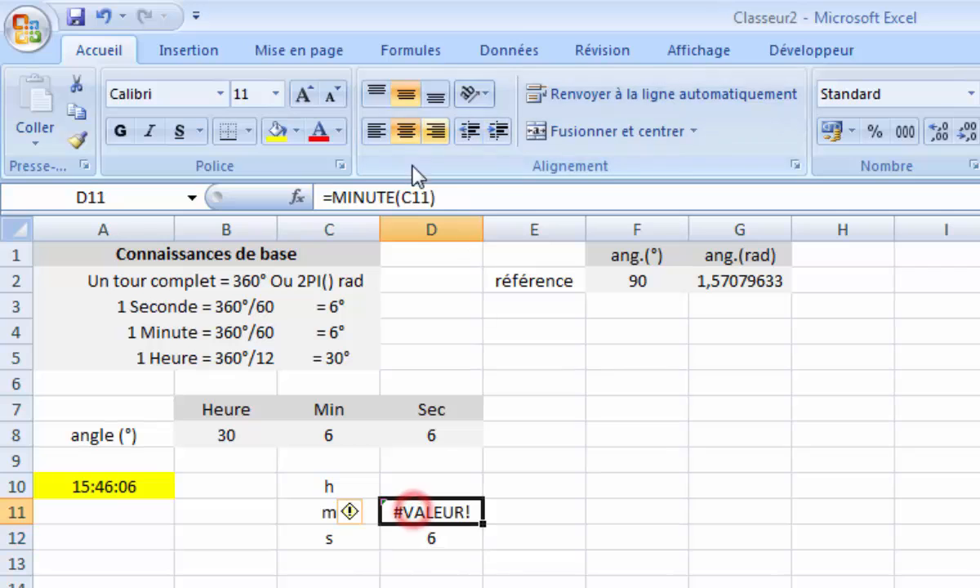
pyautogui.click(479, 199)
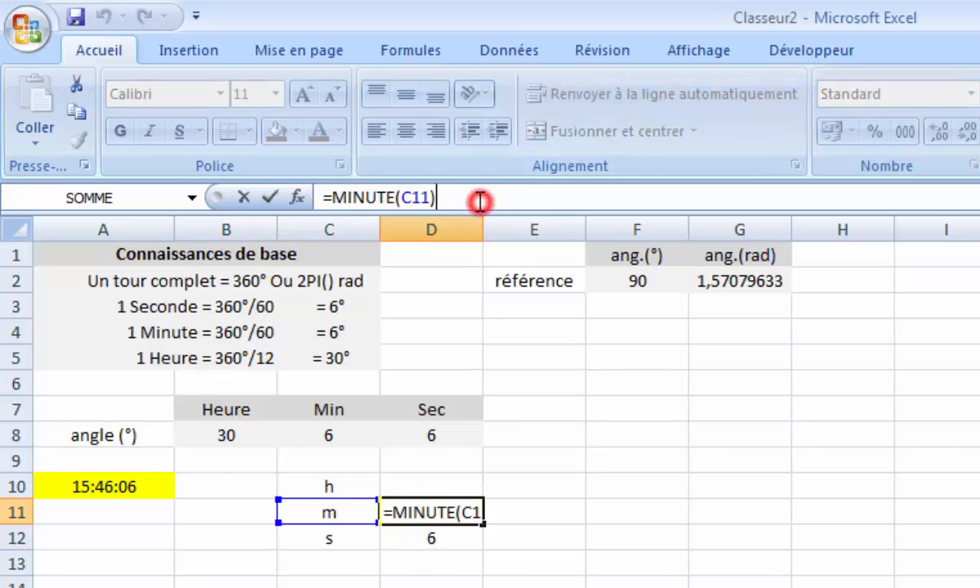
pyautogui.click(300, 508)
pyautogui.click(160, 487)
pyautogui.press('Return')
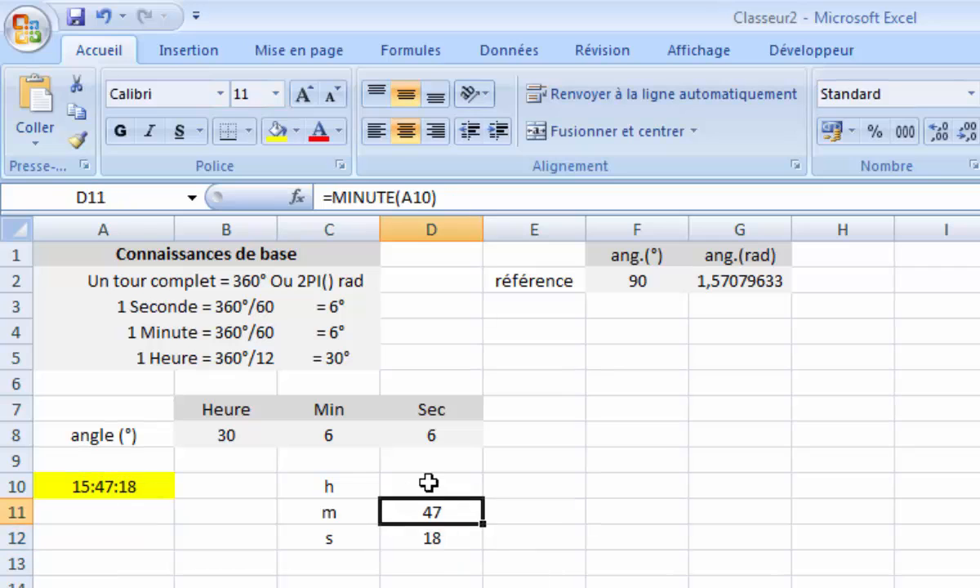
# Enter the formula =HEURE(h_ref) in cell D10, beside the h label.
pyautogui.click(429, 483)
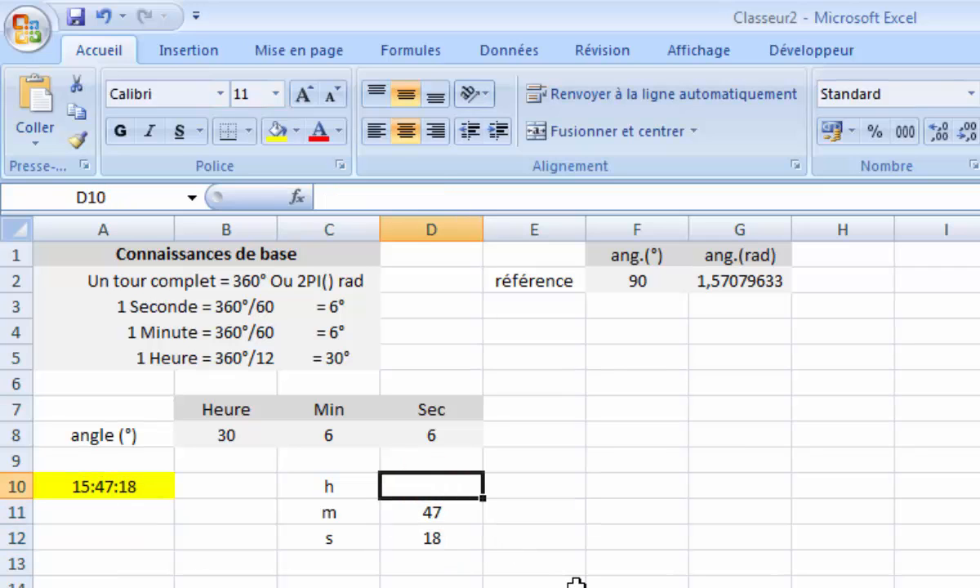
pyautogui.write('=heur')
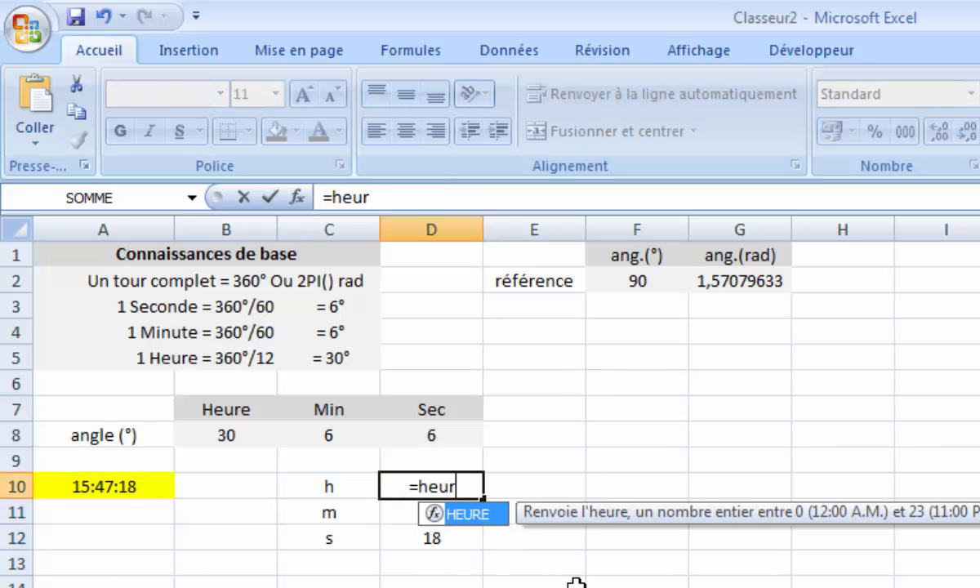
pyautogui.press('Tab')
pyautogui.click(99, 487)
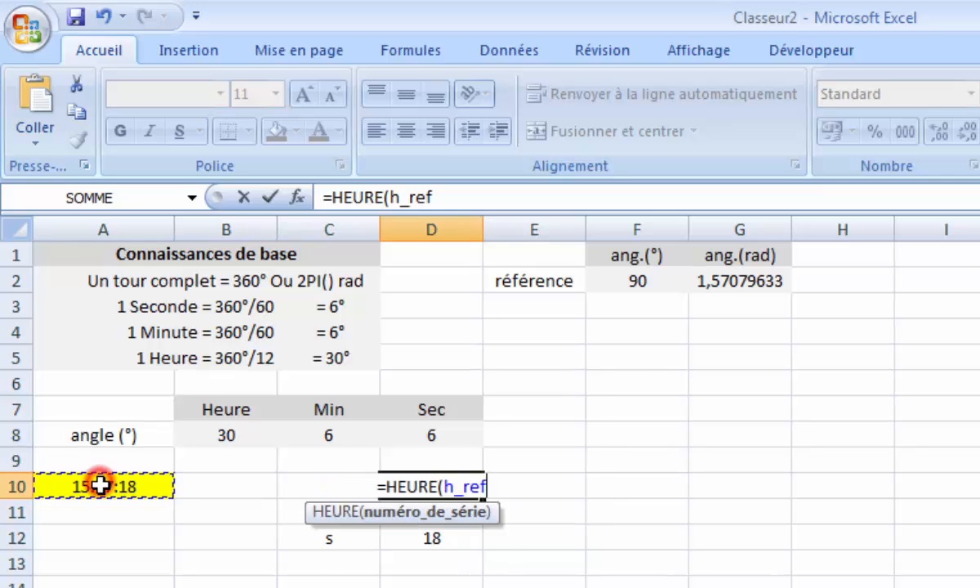
pyautogui.press('Return')
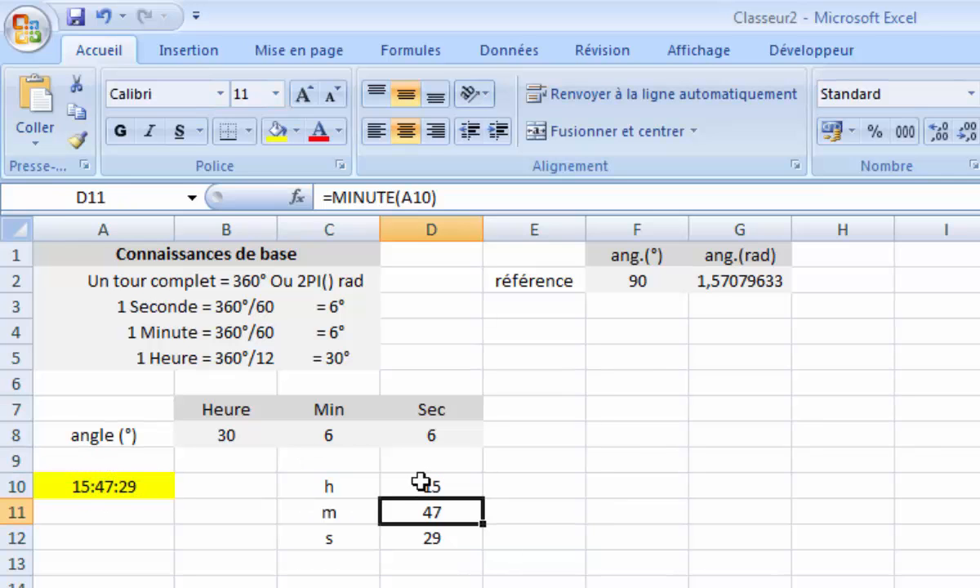
# Add the minutes as a fraction of an hour to D10 so its formula reads =HEURE(h_ref)+D11/60.
pyautogui.click(425, 487)
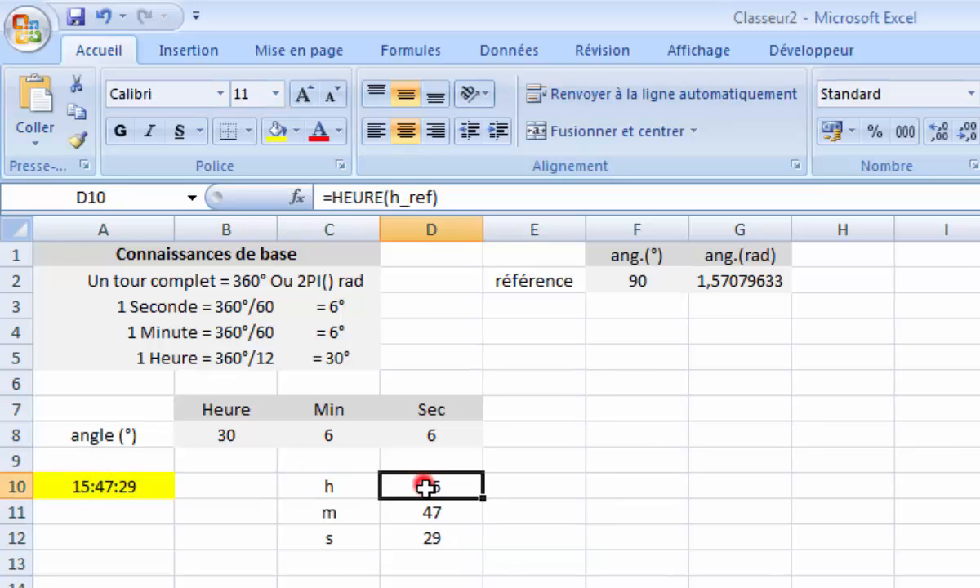
pyautogui.click(474, 198)
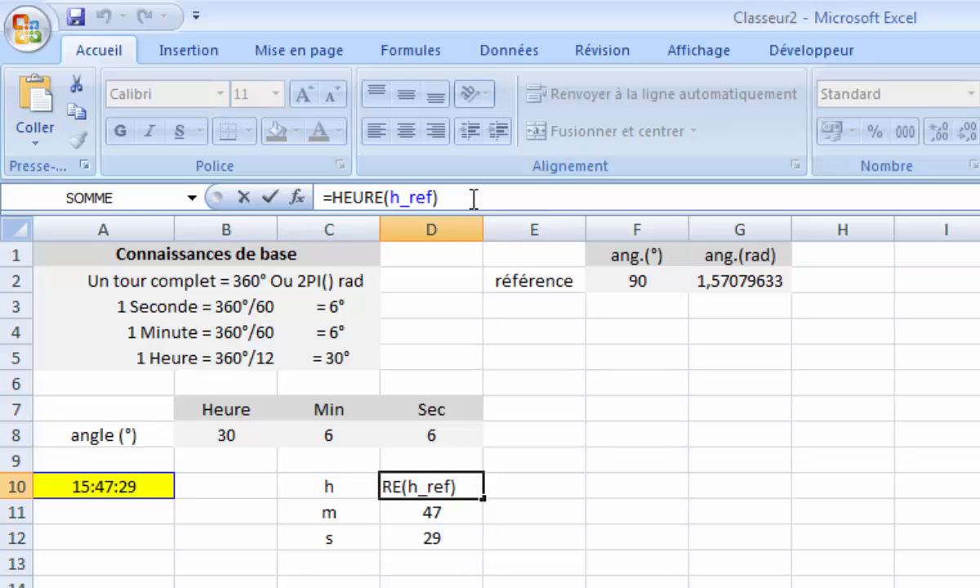
pyautogui.write('+')
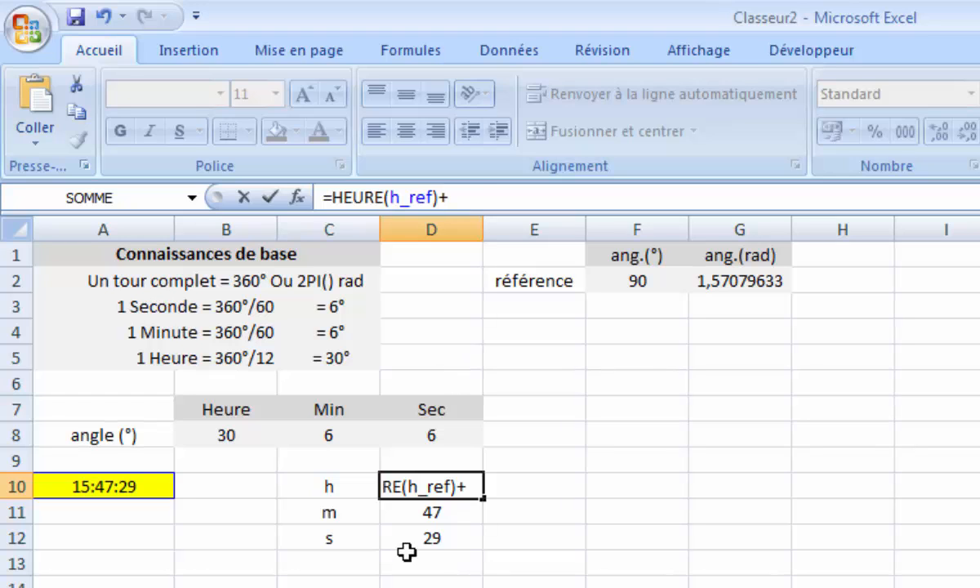
pyautogui.click(423, 509)
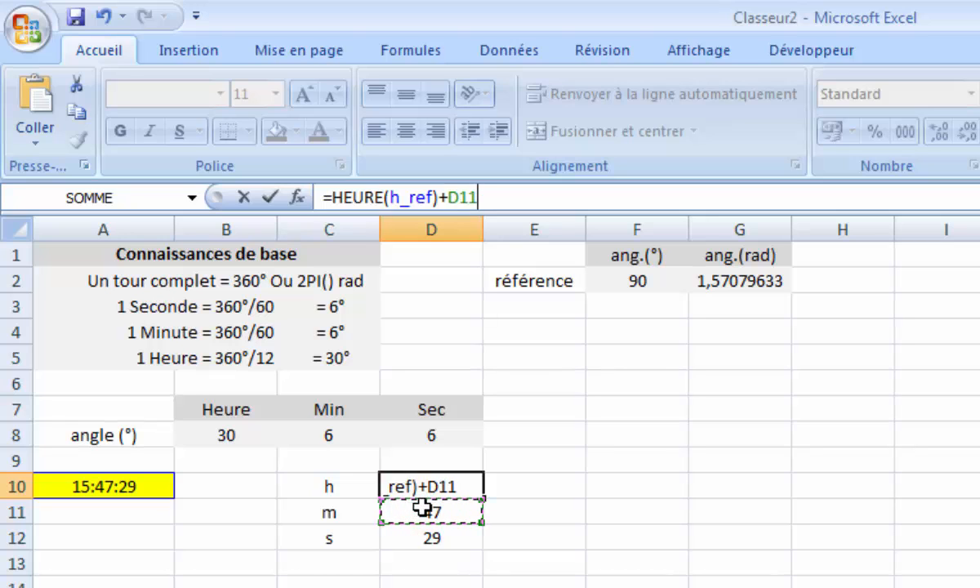
pyautogui.write('/60')
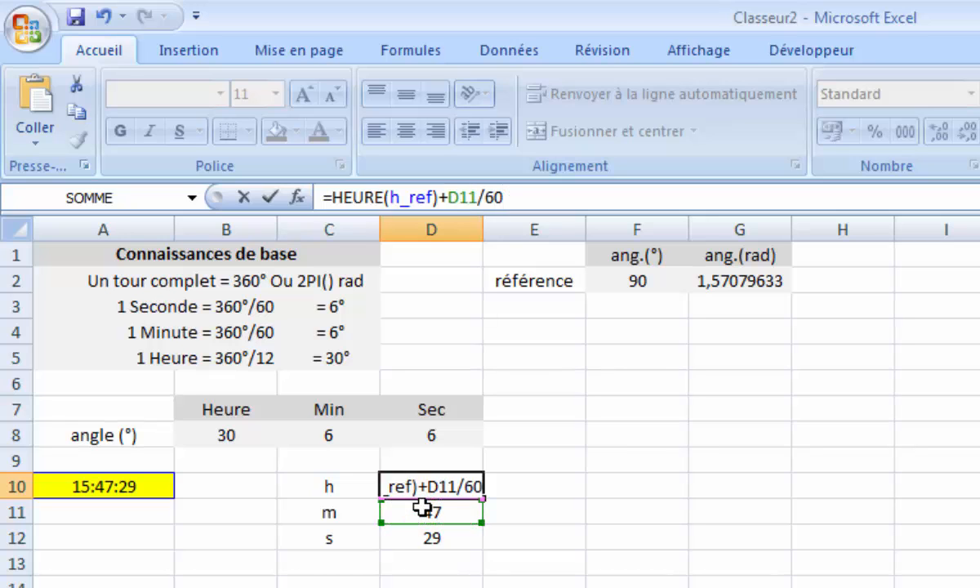
pyautogui.press('Return')
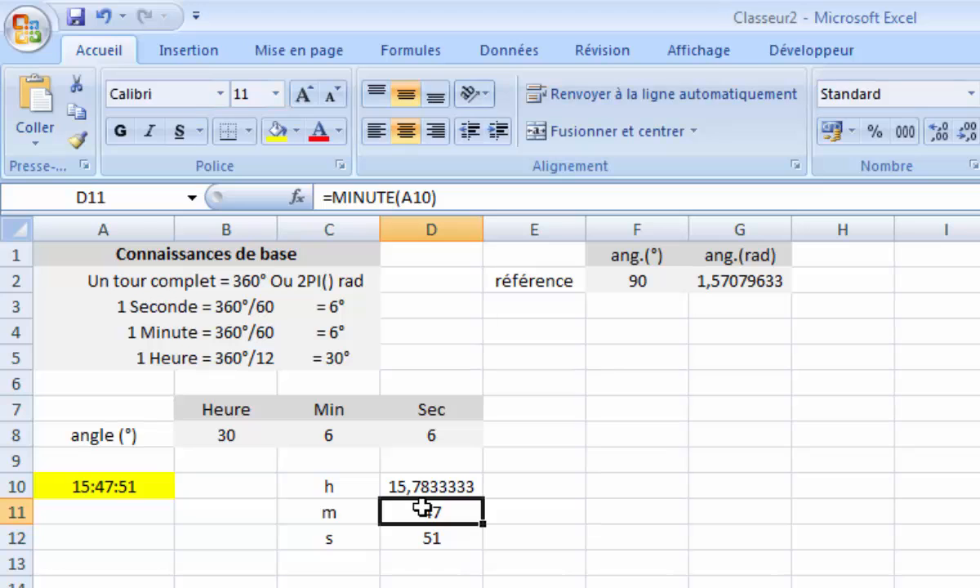
# Convert D10 to 12-hour values with =SI(HEURE(h_ref)+D11/60>12;HEURE(h_ref)+D11/60-12;HEURE(h_ref)+D11/60).
pyautogui.click(423, 489)
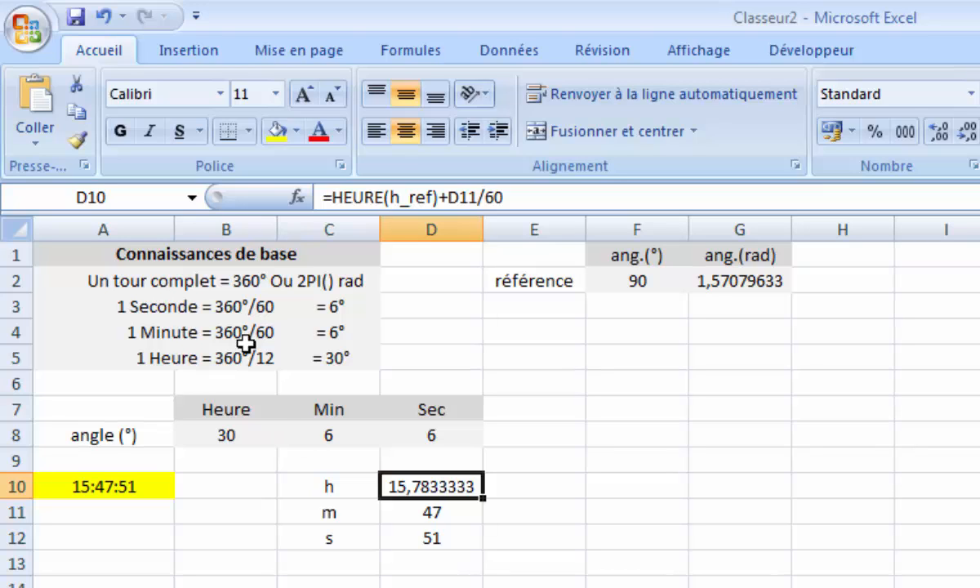
pyautogui.click(334, 198)
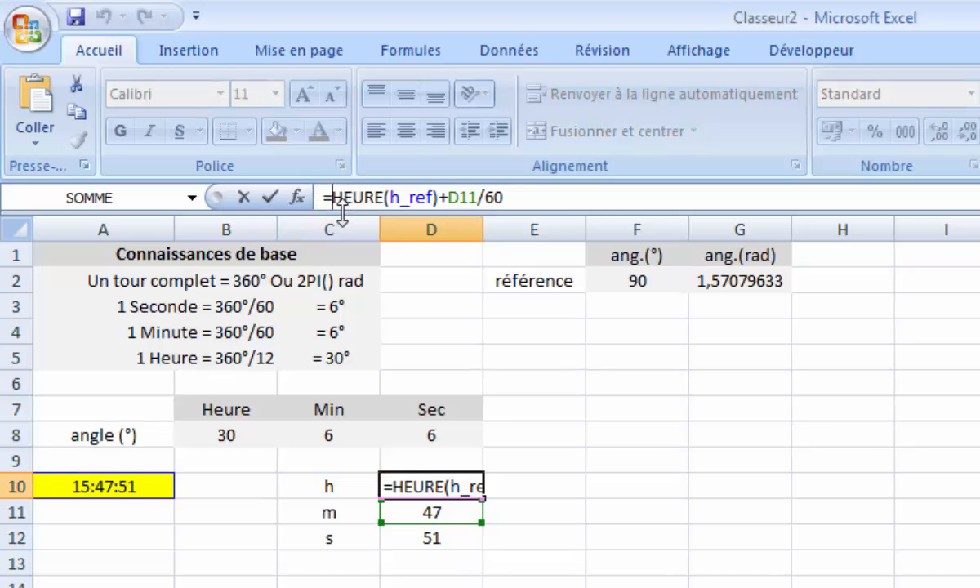
pyautogui.write('si')
pyautogui.press('Tab')
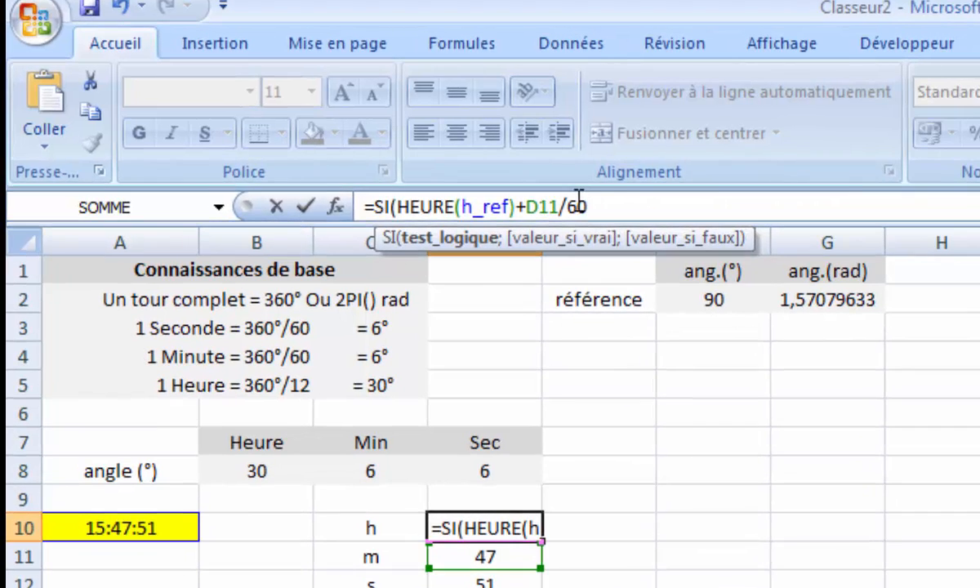
pyautogui.moveTo(588, 206); pyautogui.dragTo(396, 206)
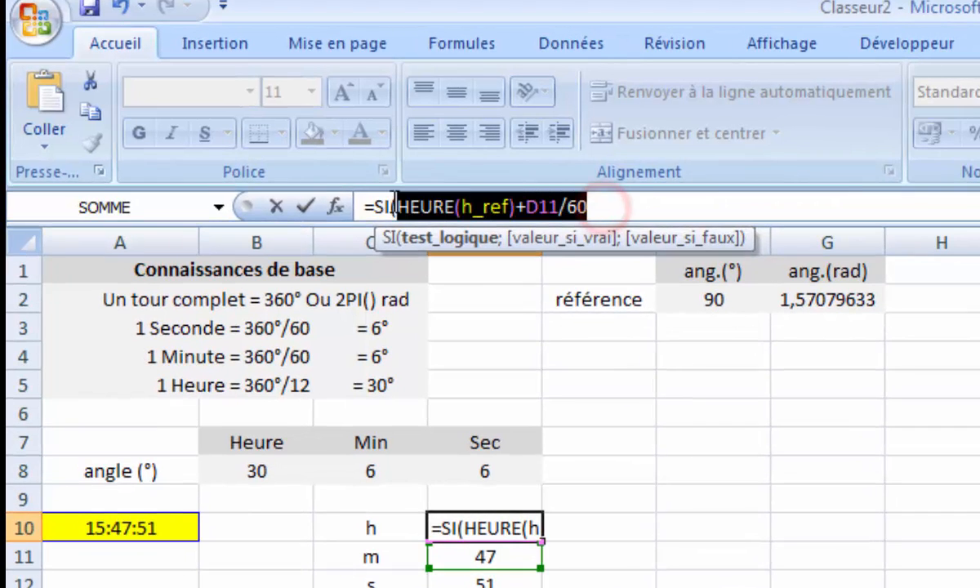
pyautogui.hotkey('ctrl', 'c')
pyautogui.click(656, 206)
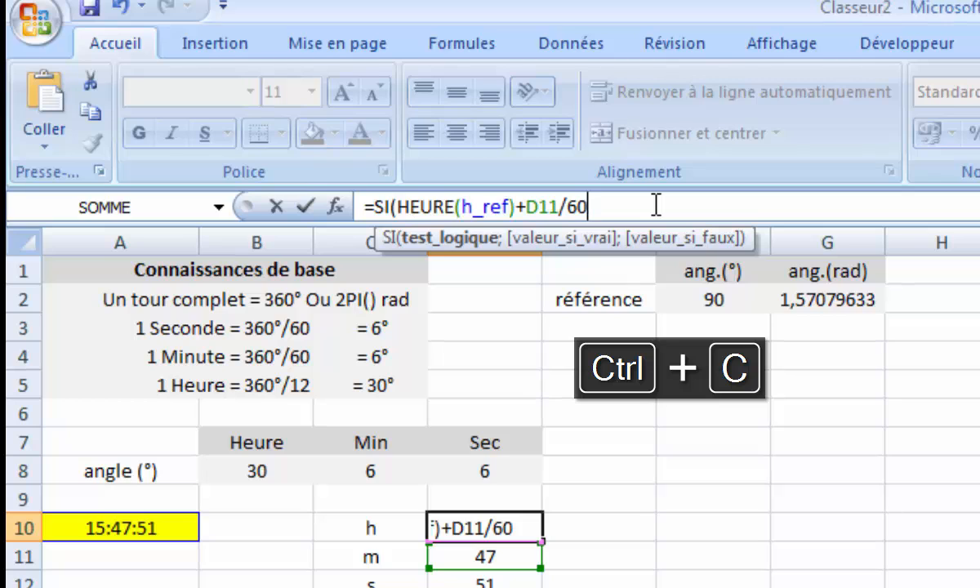
pyautogui.write('>')
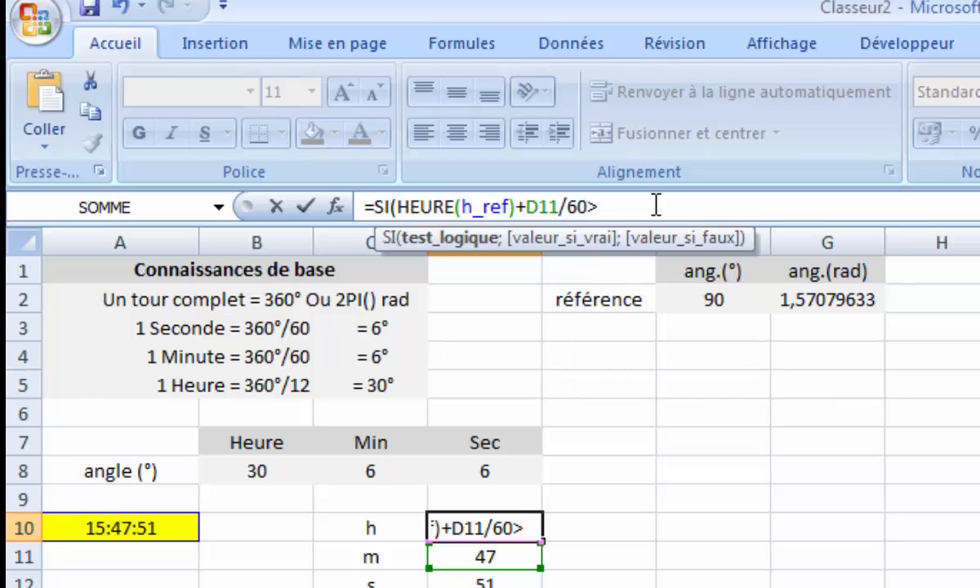
pyautogui.write('12;')
pyautogui.hotkey('ctrl', 'v')
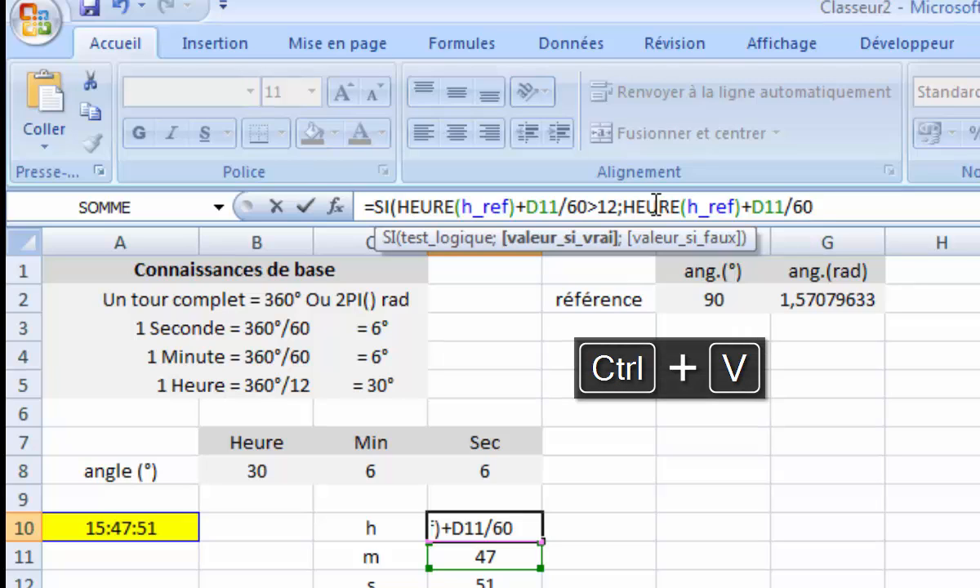
pyautogui.write('-12;')
pyautogui.hotkey('ctrl', 'v')
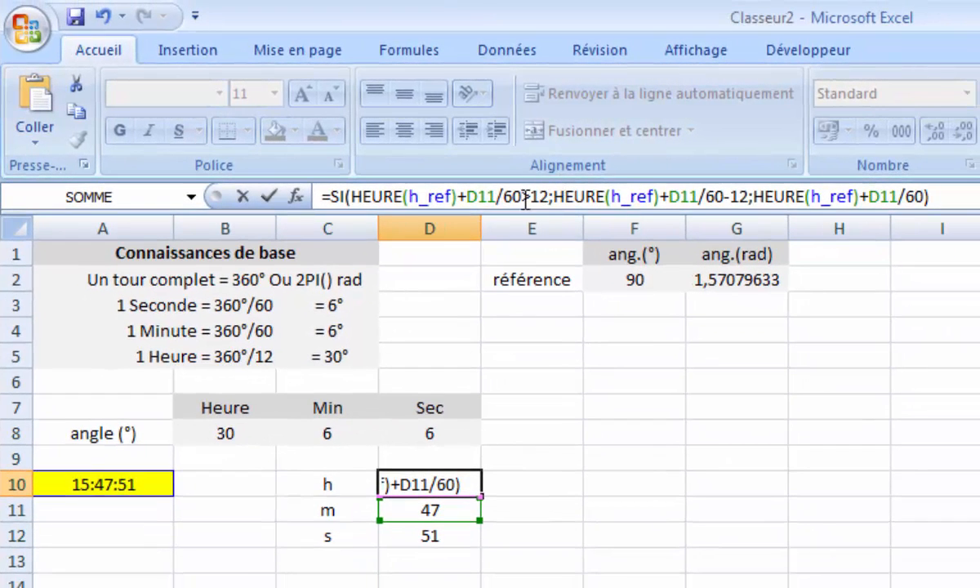
pyautogui.moveTo(520, 197); pyautogui.dragTo(349, 182)
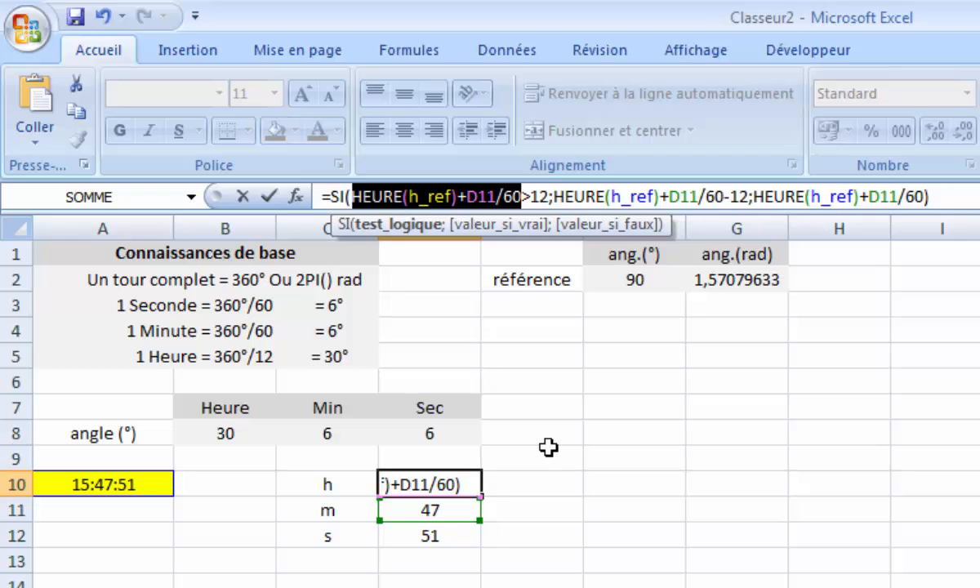
pyautogui.press('Return')
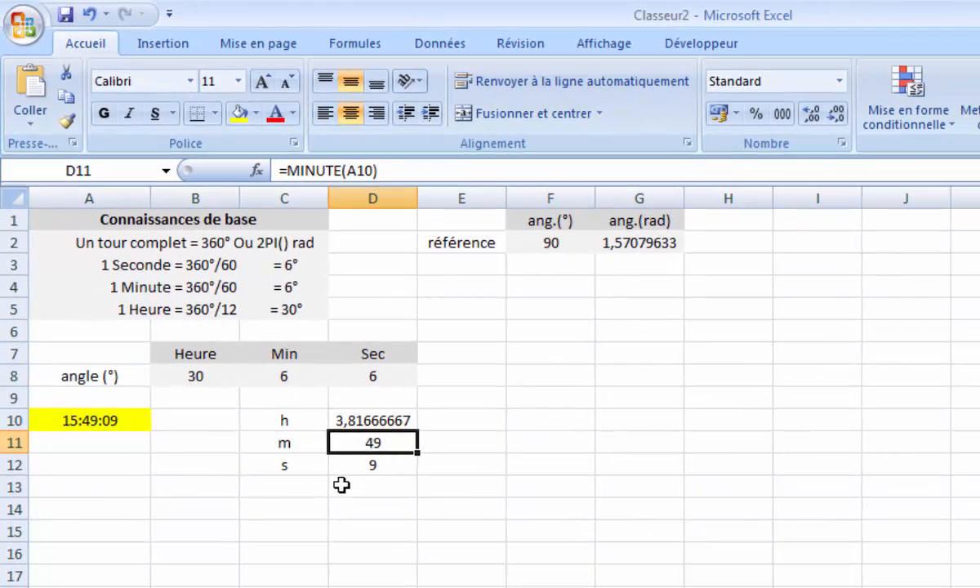
# Enter the column headings x in cell E9 and y in cell F9.
pyautogui.scroll(-1, 344, 484)
pyautogui.click(440, 333)
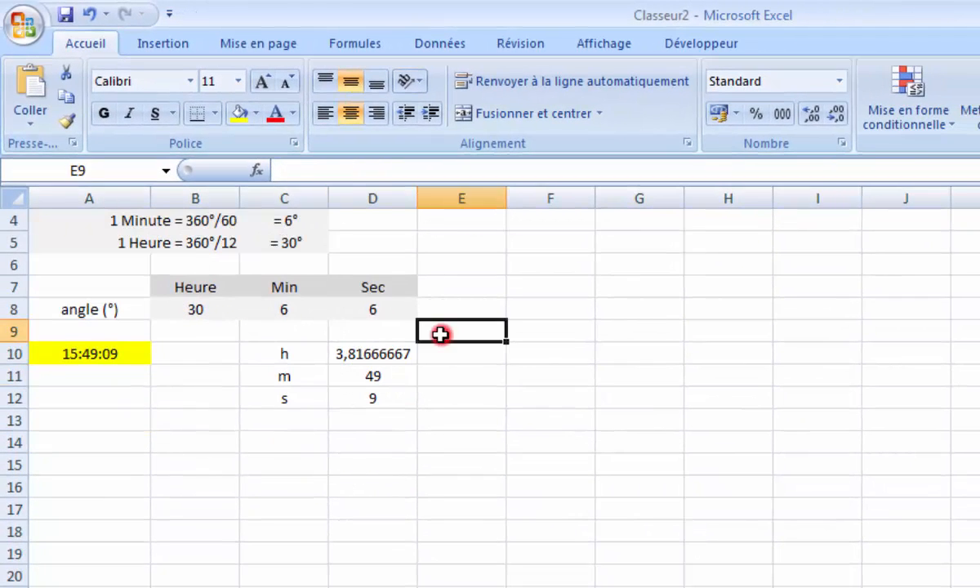
pyautogui.write('x')
pyautogui.click(544, 333)
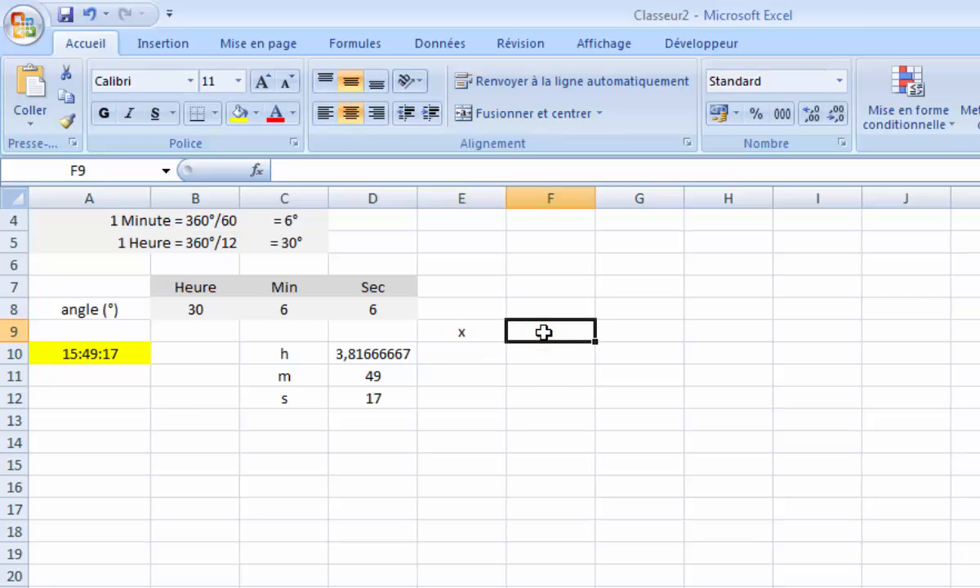
pyautogui.write('y')
pyautogui.click(527, 393)
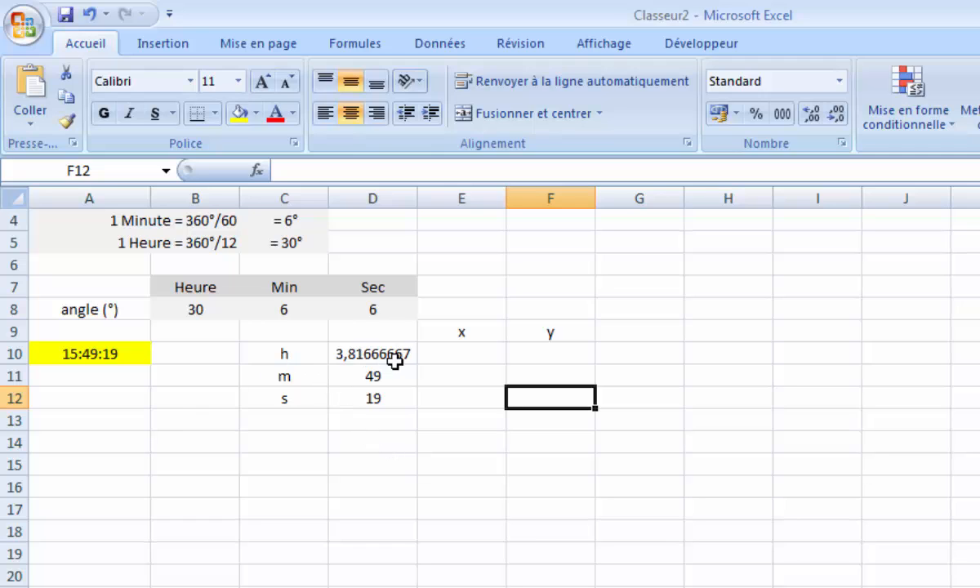
# Apply the same grey fill as the Heure, Min and Sec headings to the x and y cells E9:F9.
pyautogui.click(462, 337)
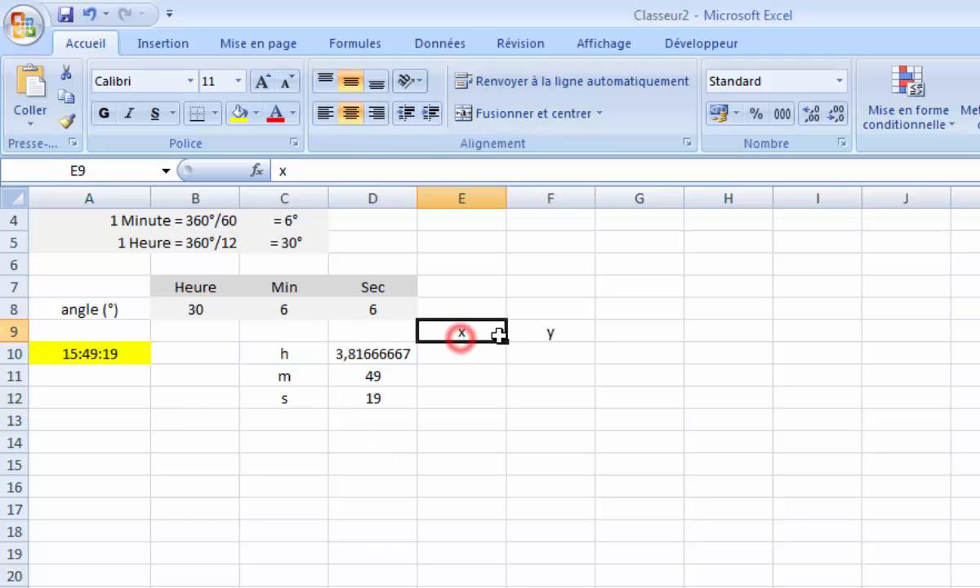
pyautogui.moveTo(498, 333); pyautogui.dragTo(547, 333)
pyautogui.click(257, 114)
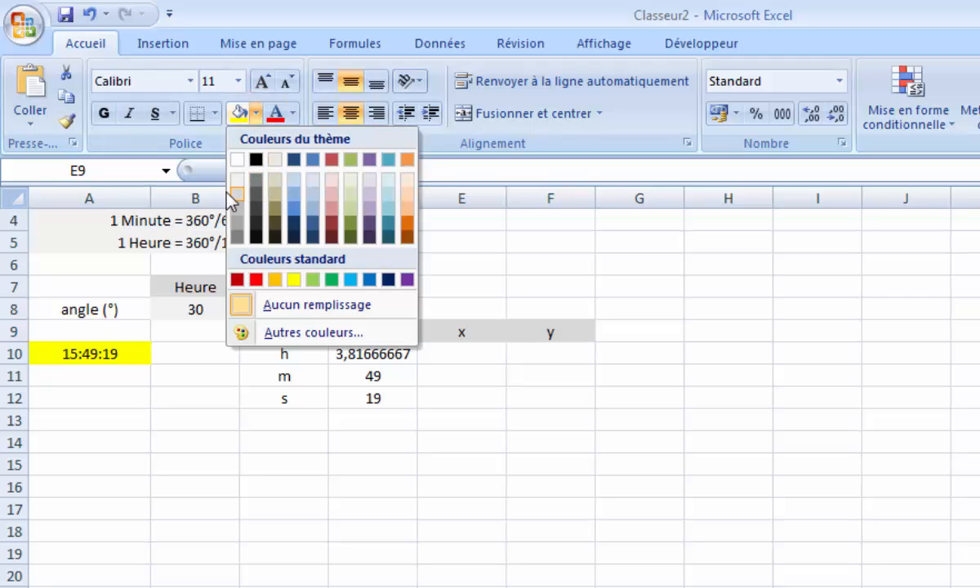
pyautogui.click(237, 193)
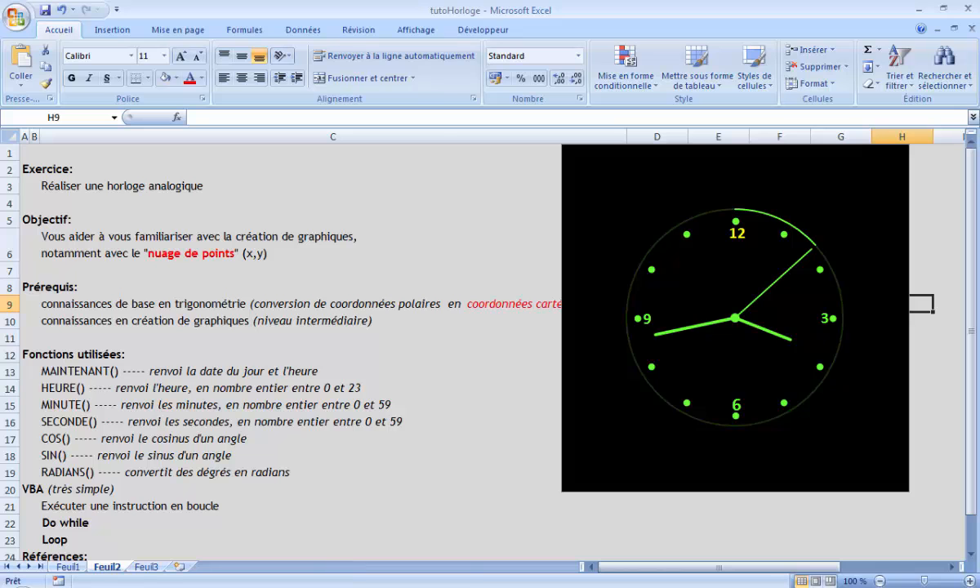
# Switch back to the Classeur2 workbook and enter the heading min_sec in cell A14.
pyautogui.click(444, 586)
pyautogui.click(83, 321)
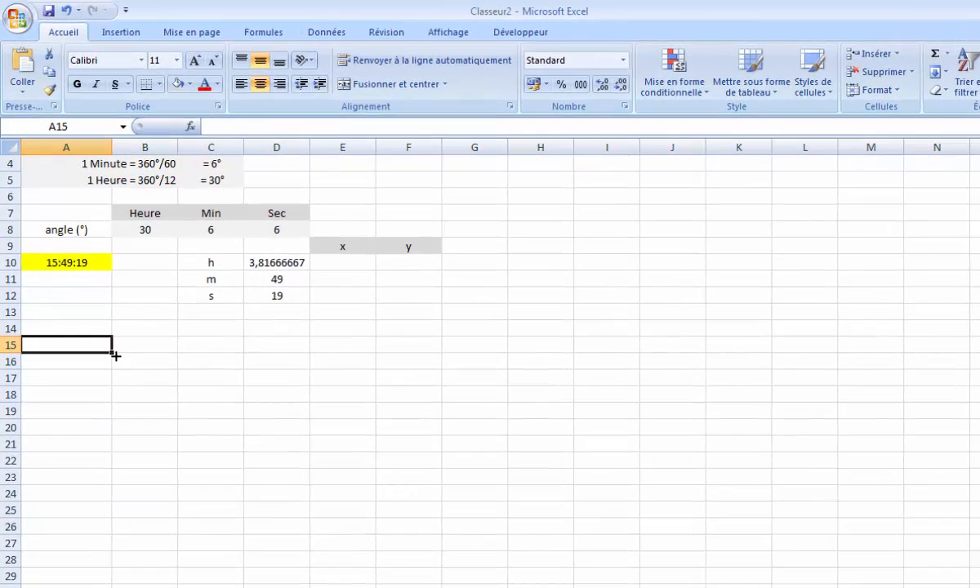
pyautogui.click(87, 328)
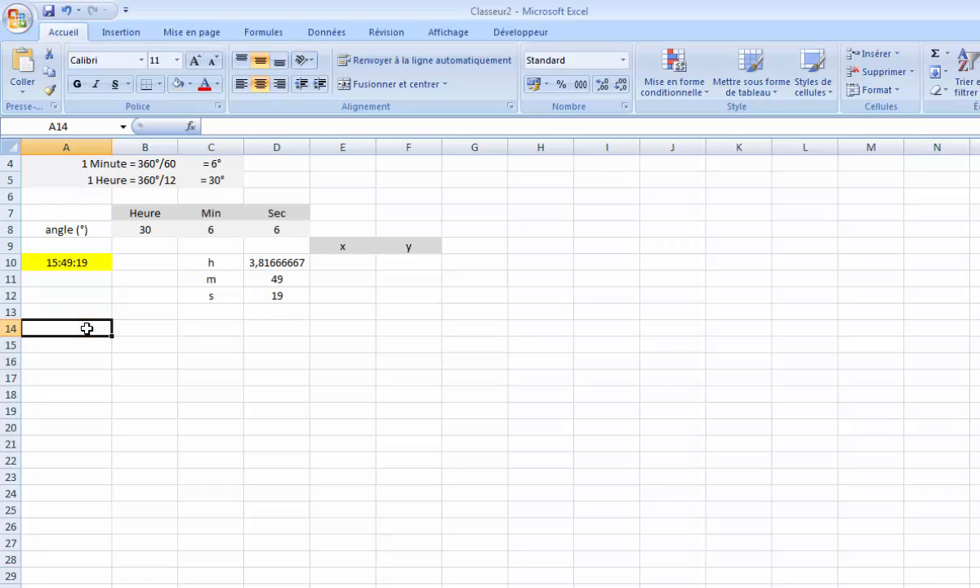
pyautogui.write('min_sec')
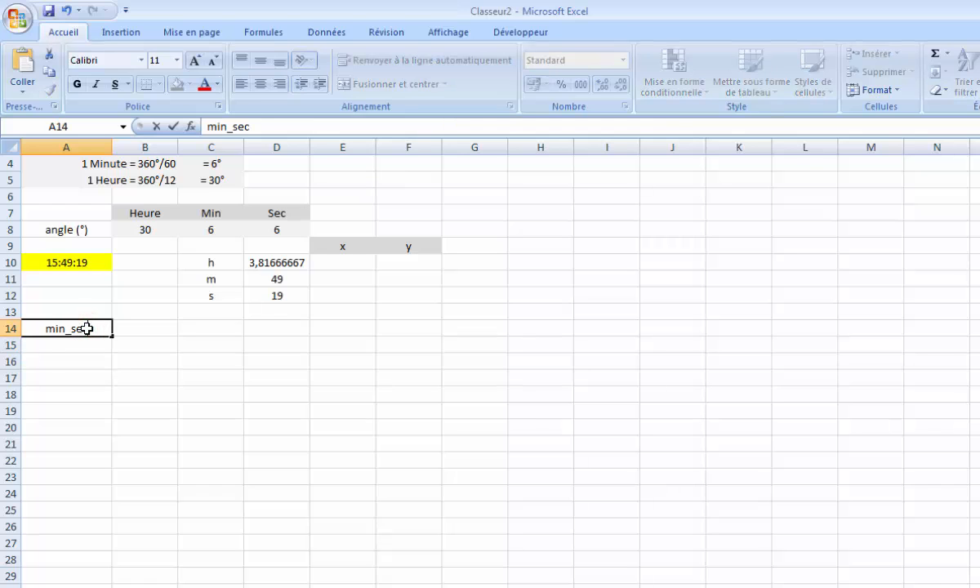
pyautogui.press('Return')
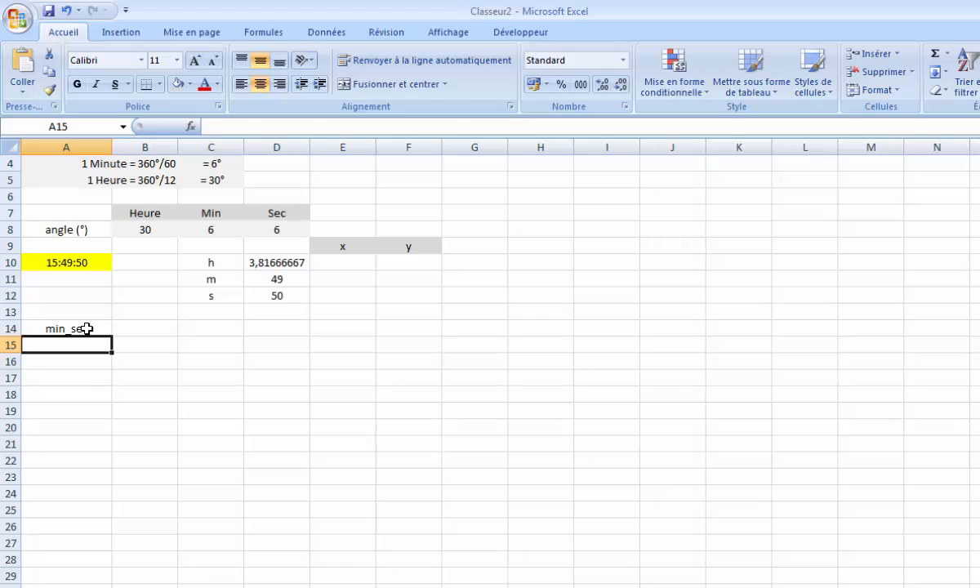
# Enter the starting values 0, 1 and 2 in cells A15, A16 and A17 under the min_sec heading.
pyautogui.write('à')
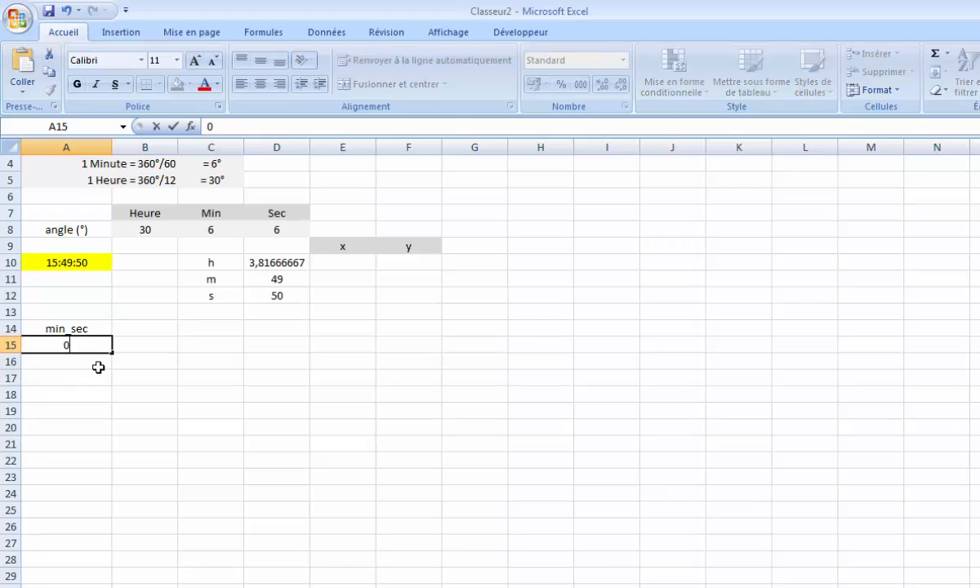
pyautogui.press('Return')
pyautogui.write('&')
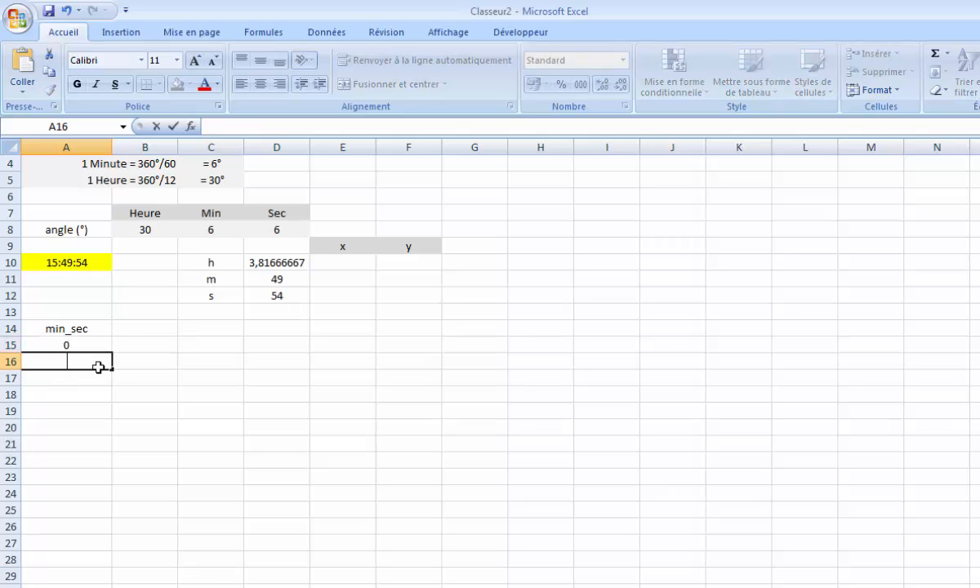
pyautogui.press('Up')
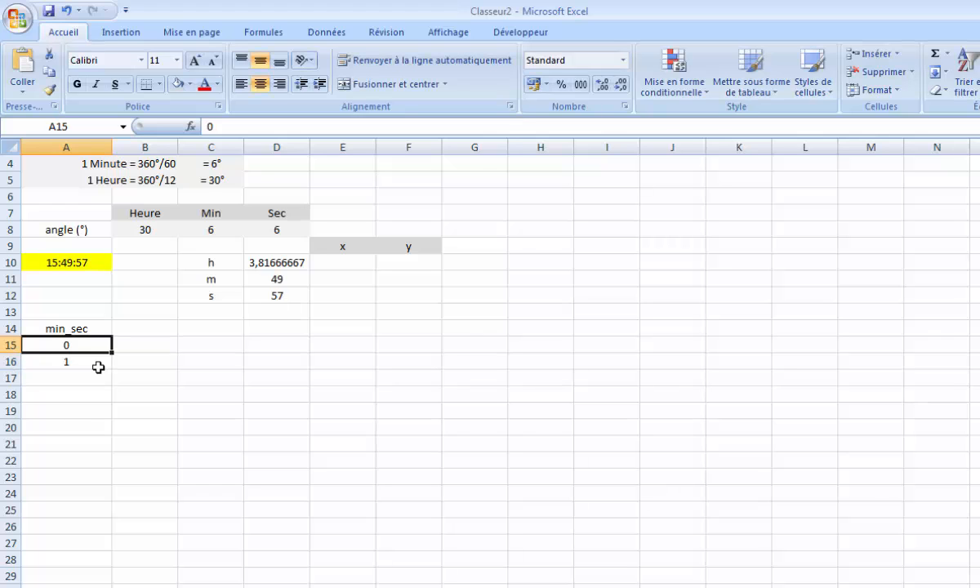
pyautogui.click(58, 379)
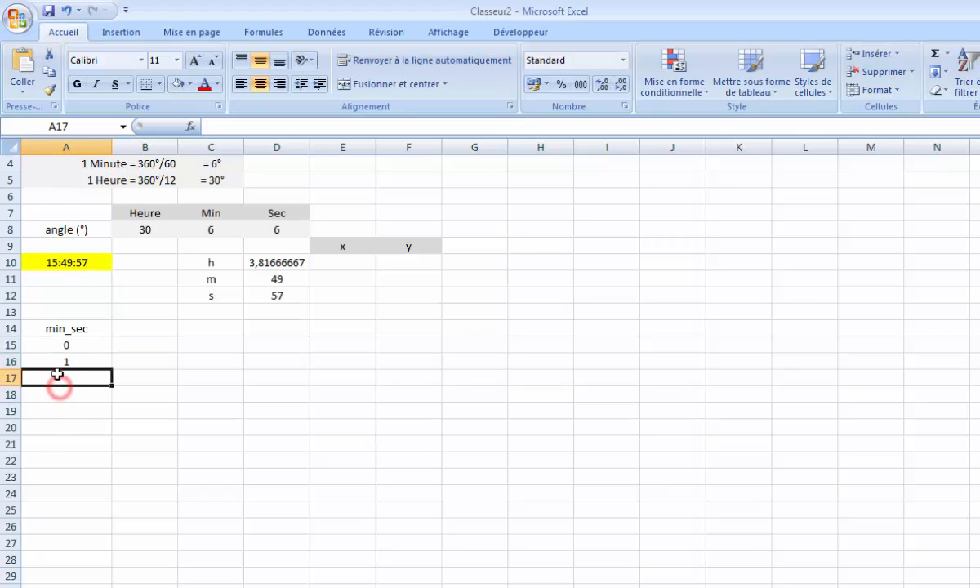
pyautogui.write('2')
pyautogui.press('Return')
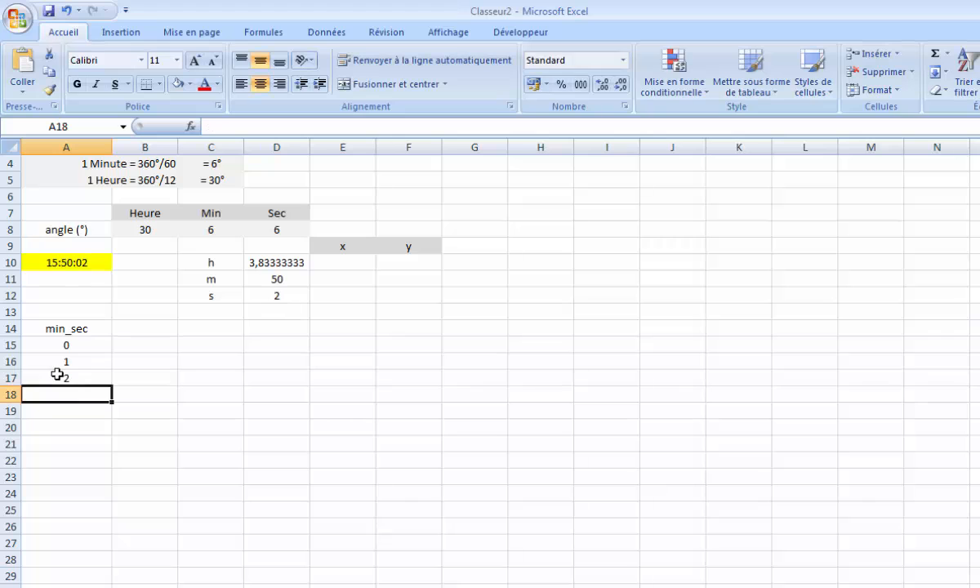
# Extend the series from A16:A17 down the min_sec column in increments of 1.
pyautogui.moveTo(67, 361); pyautogui.dragTo(107, 582)
pyautogui.scroll(15, 126, 392)
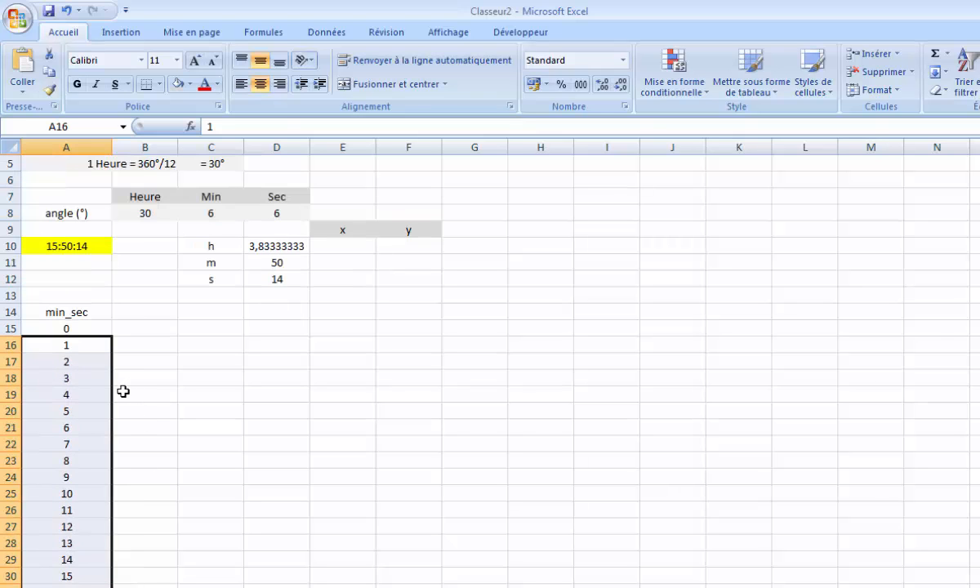
pyautogui.scroll(1, 139, 352)
# Enter the column headings x in cell B14 and y in cell C14.
pyautogui.click(155, 362)
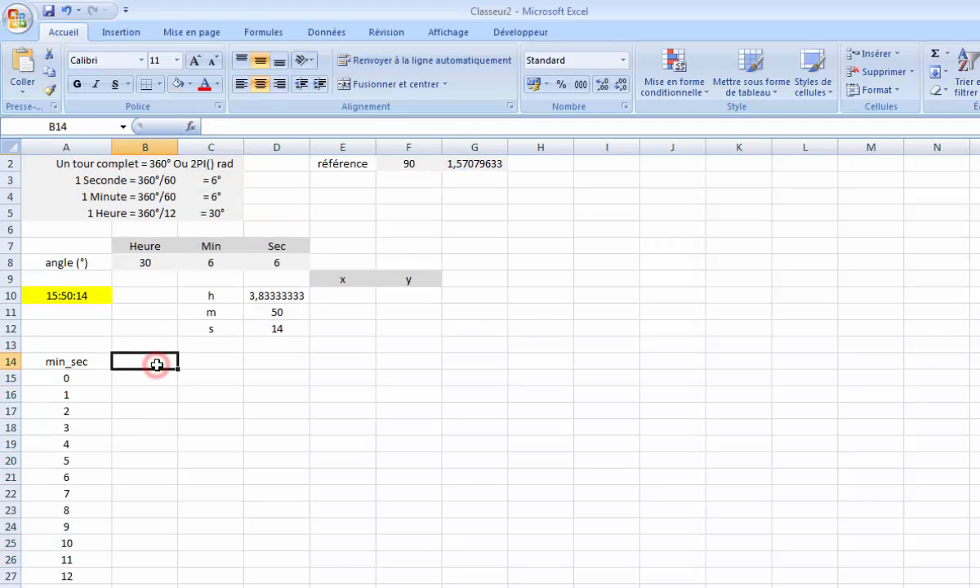
pyautogui.write('x')
pyautogui.click(212, 364)
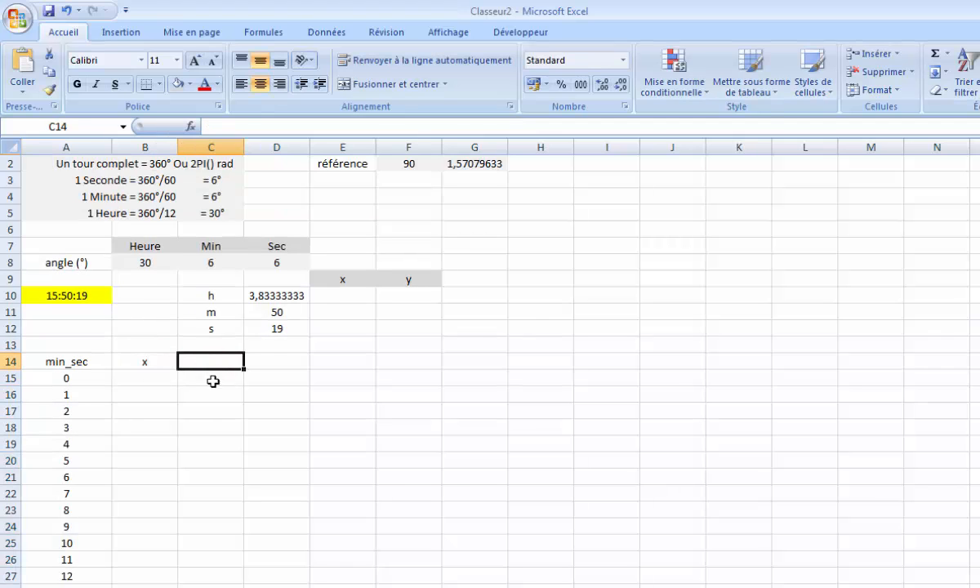
pyautogui.write('y')
pyautogui.click(216, 428)
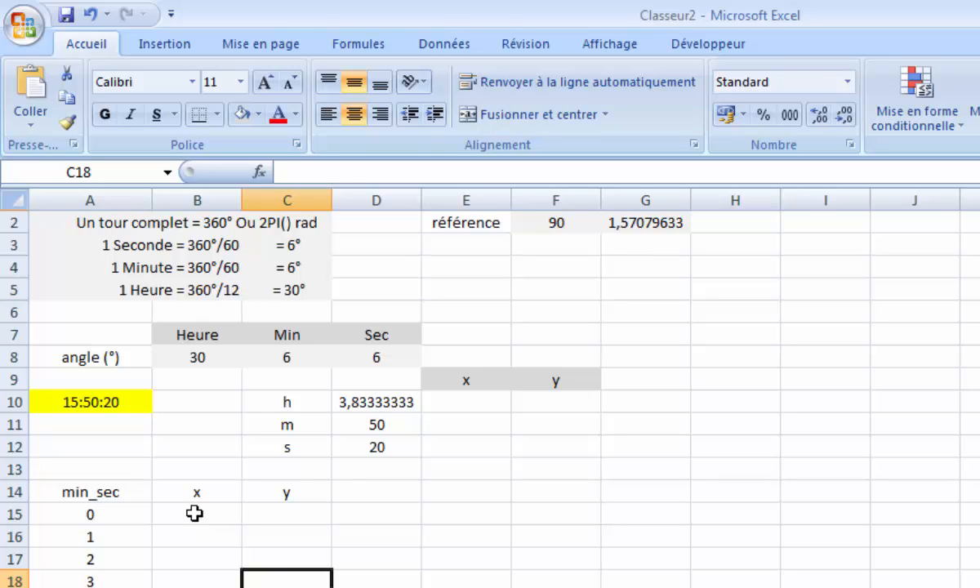
# Begin the x formula in B15 as =COS(RADIANS($F$2, with an absolute reference to the 90° reference angle.
pyautogui.click(194, 513)
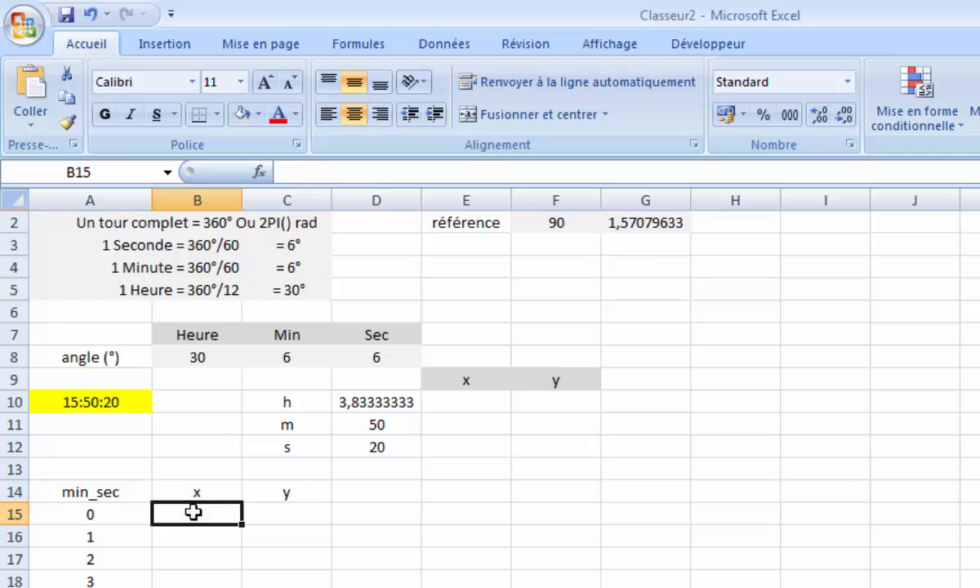
pyautogui.write('=cos')
pyautogui.press('Tab')
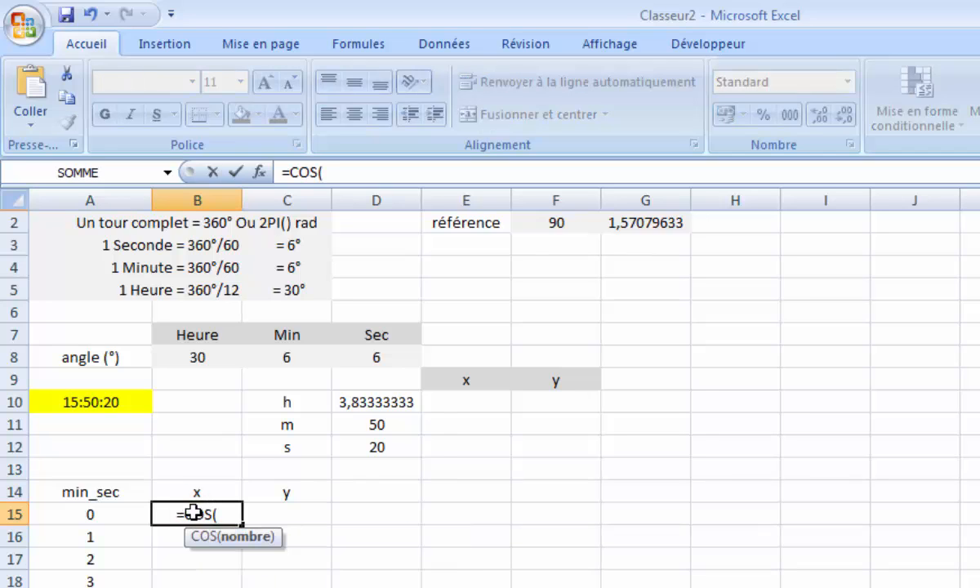
pyautogui.write('radians')
pyautogui.press('Tab')
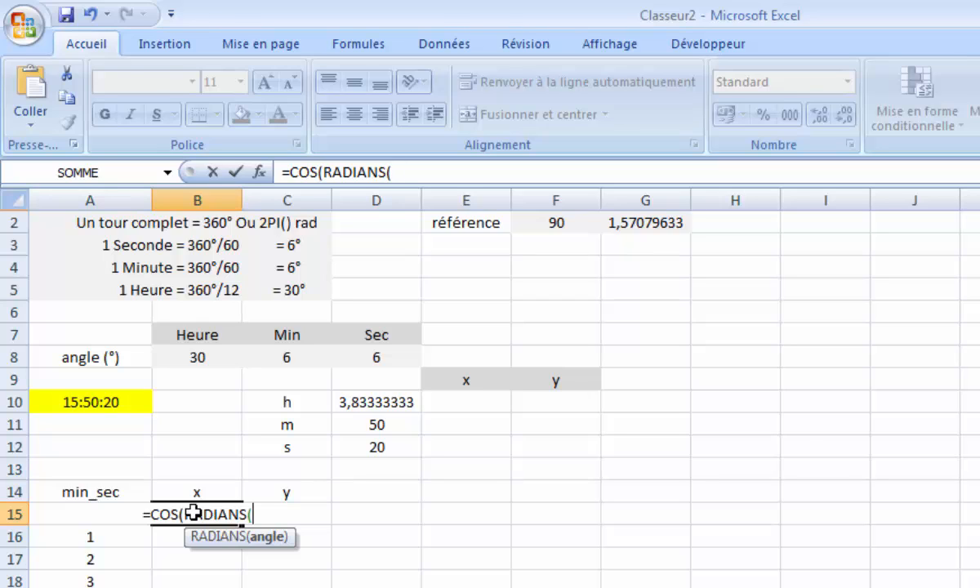
pyautogui.click(564, 226)
pyautogui.press('F4')
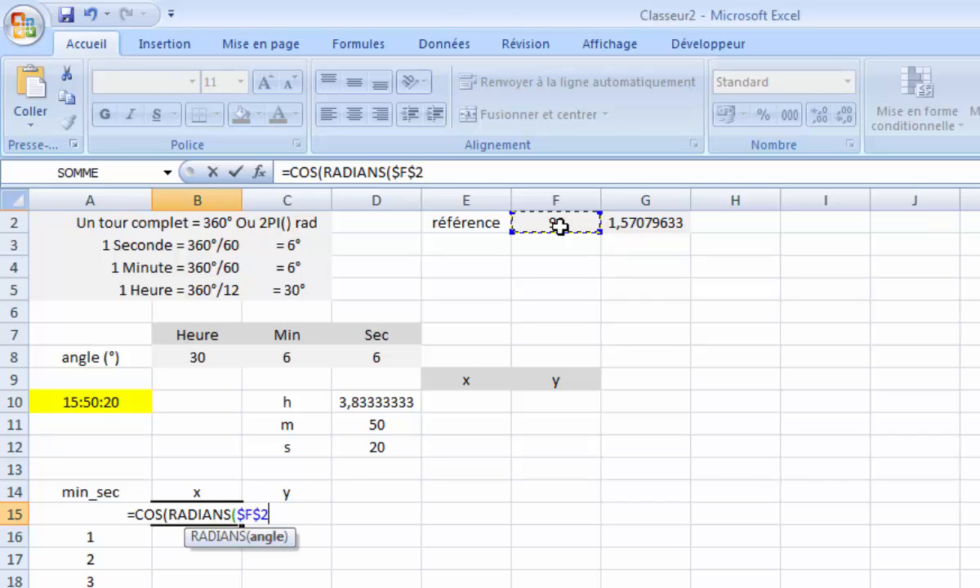
# Continue the B15 formula with -($A15, locking only the column of the min_sec reference.
pyautogui.write('-')
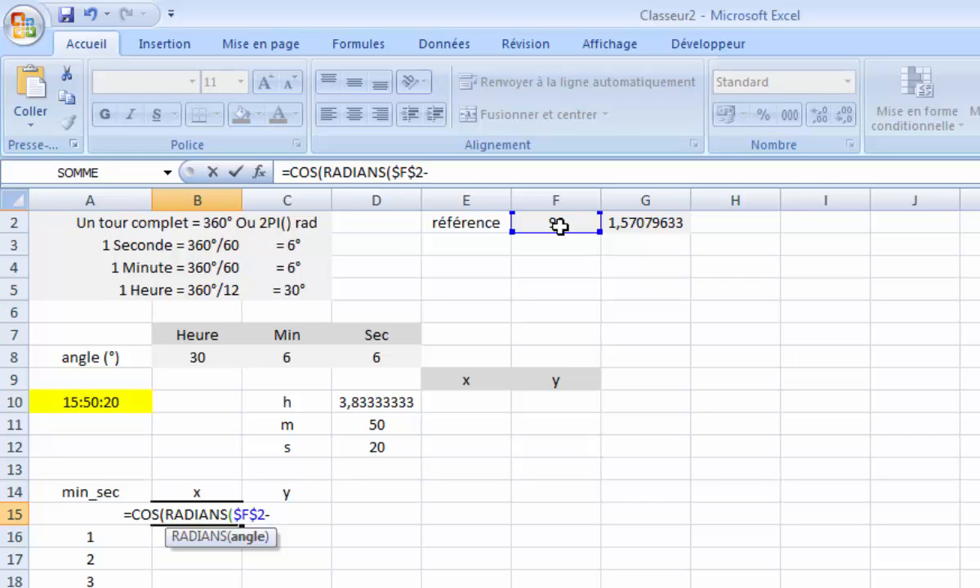
pyautogui.write('(')
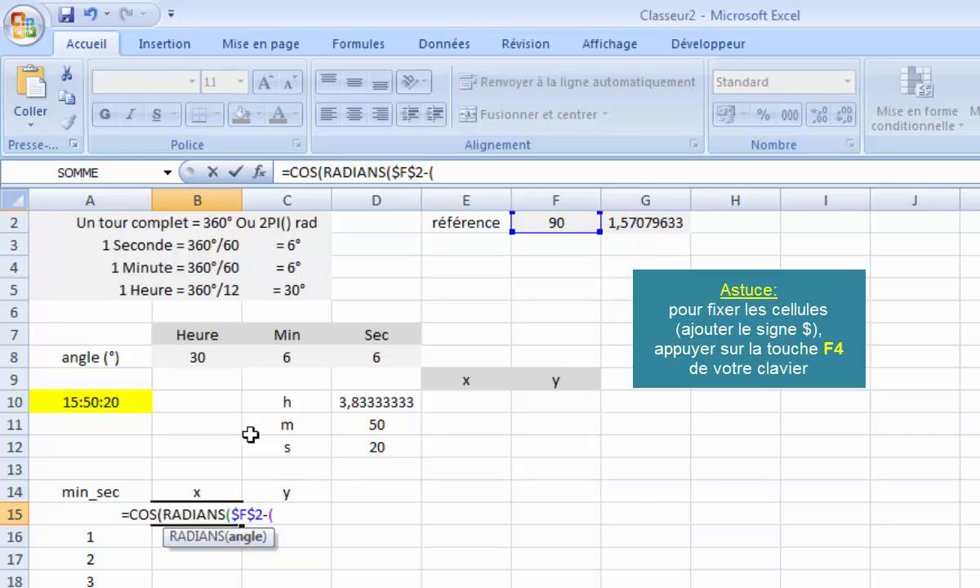
pyautogui.click(46, 513)
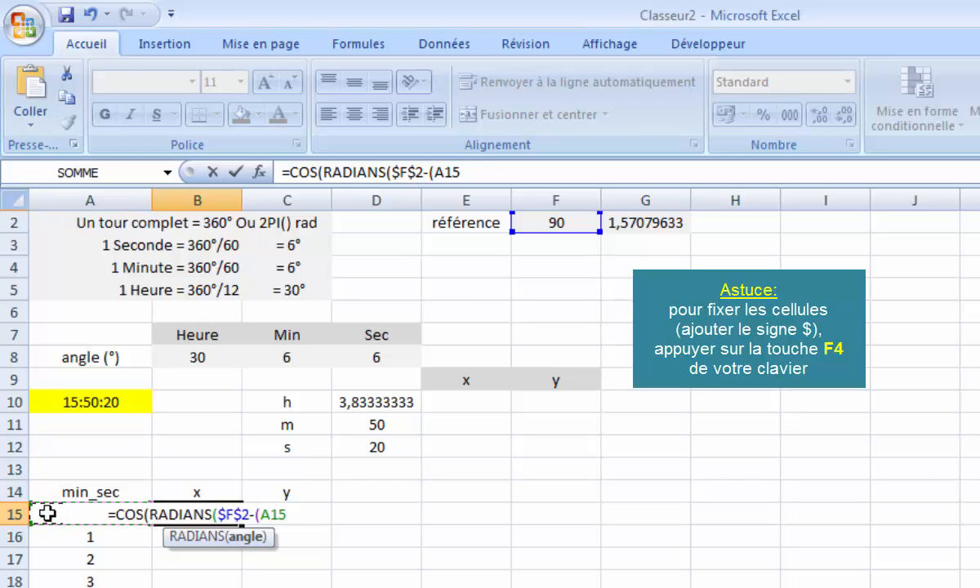
pyautogui.press('F4')
pyautogui.press('F4')
pyautogui.press('F4')
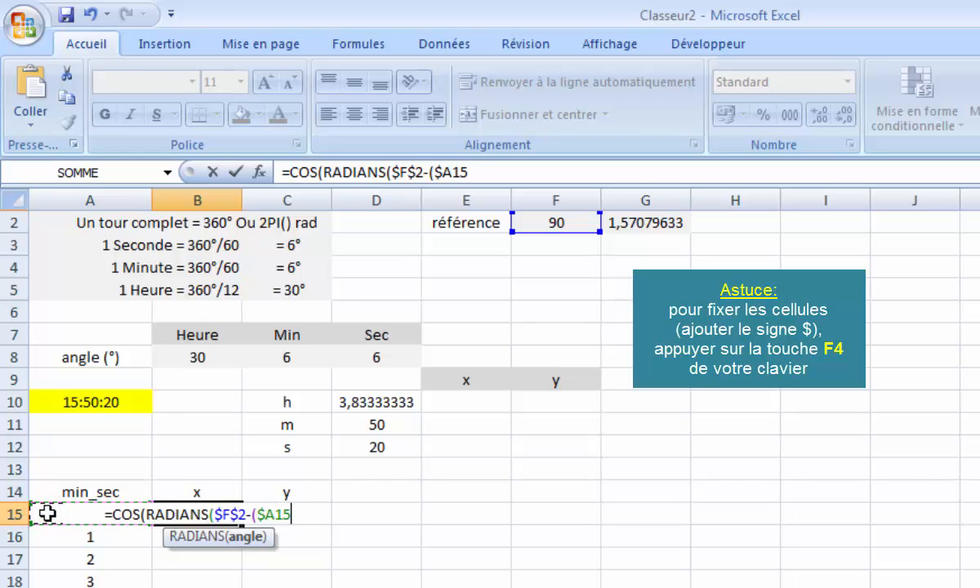
# Multiply $A15 by the absolute minute angle $C$8 and complete B15 as =COS(RADIANS($F$2-($A15*$C$8))).
pyautogui.click(495, 171)
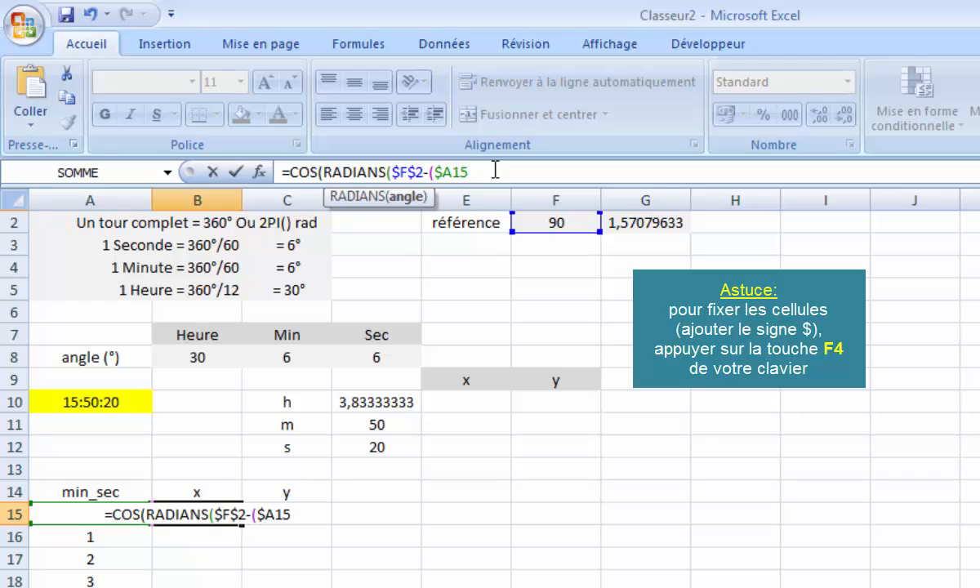
pyautogui.write('*')
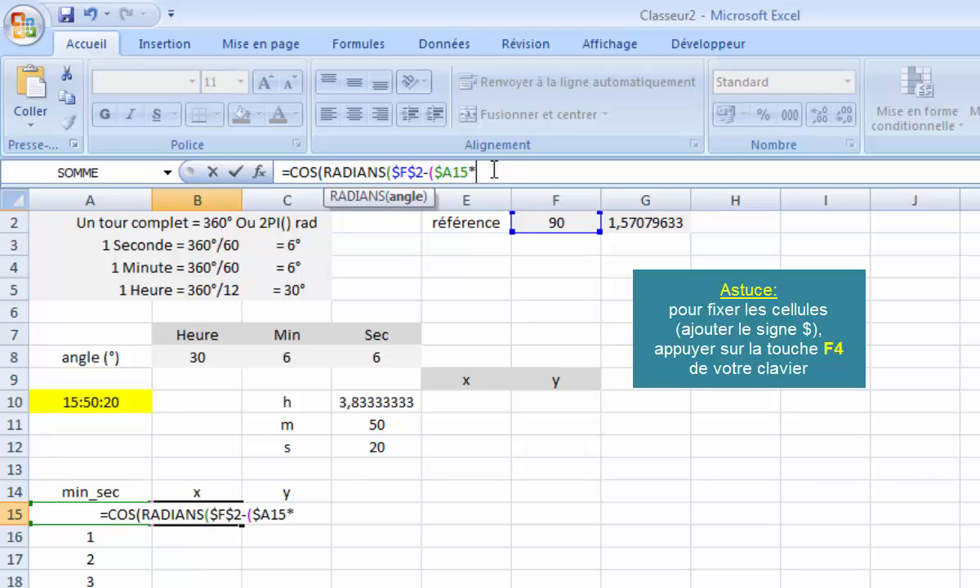
pyautogui.click(291, 357)
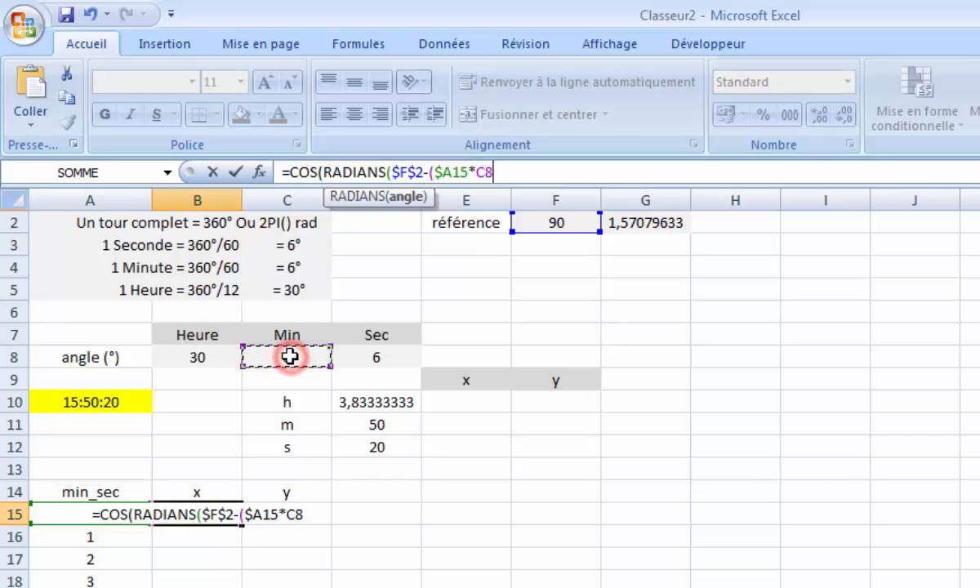
pyautogui.press('F4')
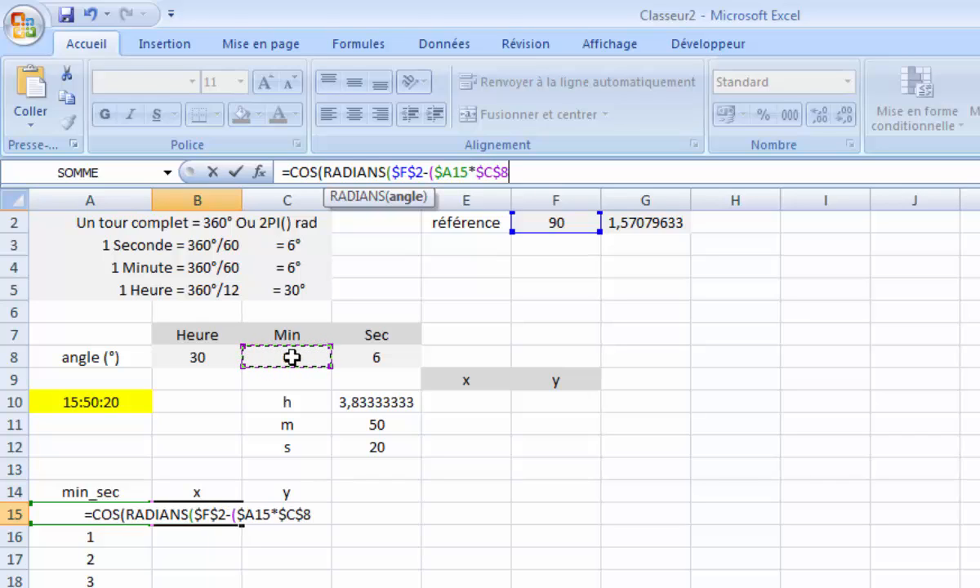
pyautogui.write(')')
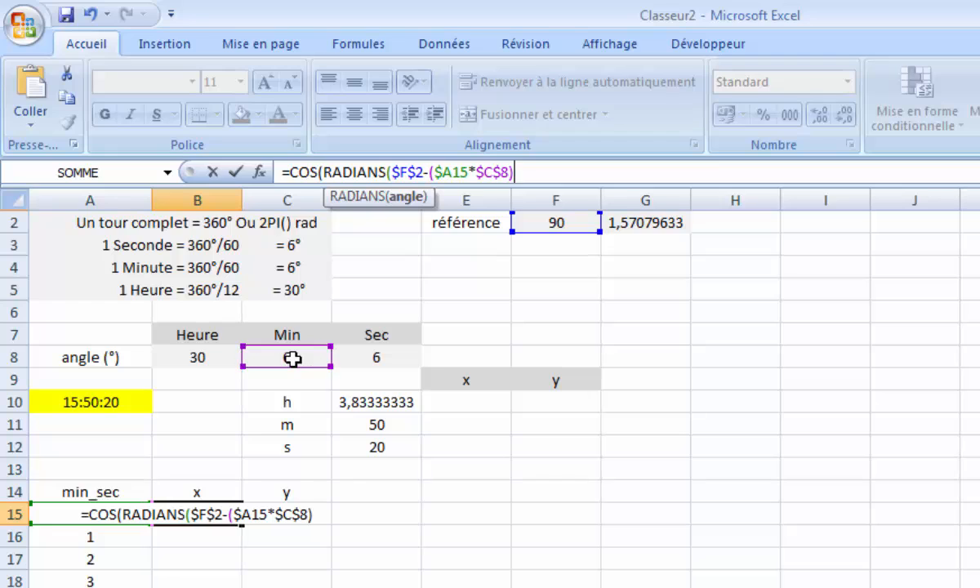
pyautogui.write(')')
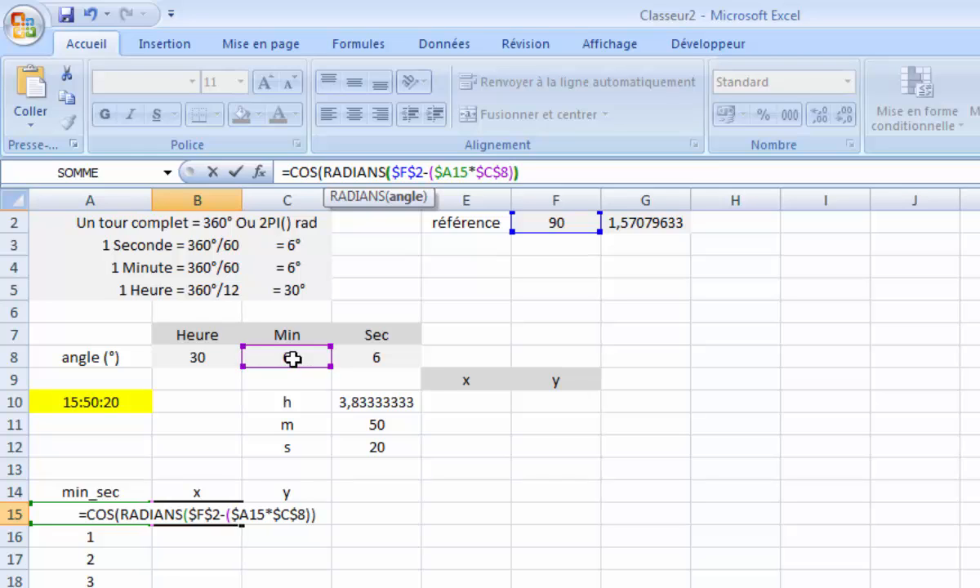
pyautogui.write(')')
pyautogui.press('Return')
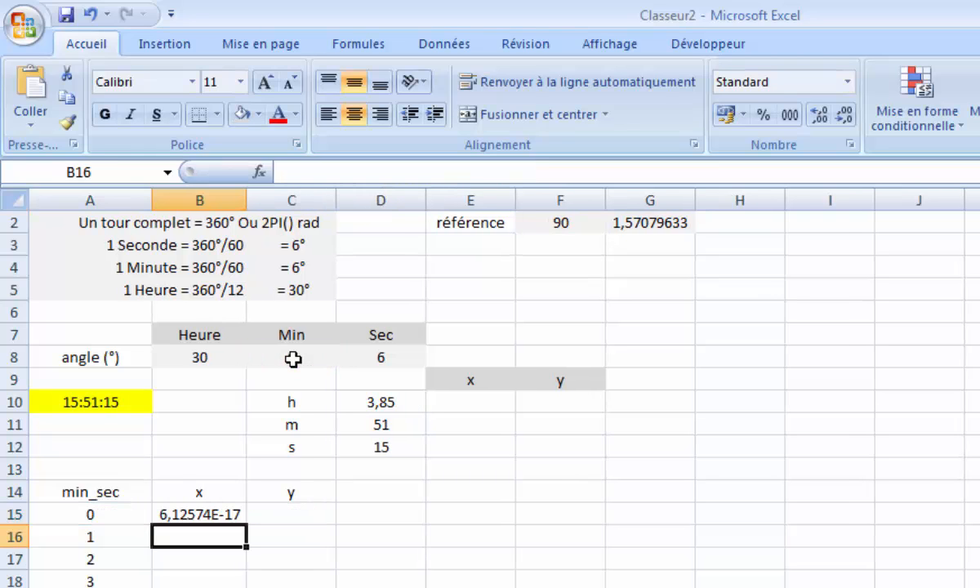
# Examine how the x formula in B15 is built and which cells it references.
pyautogui.click(200, 514)
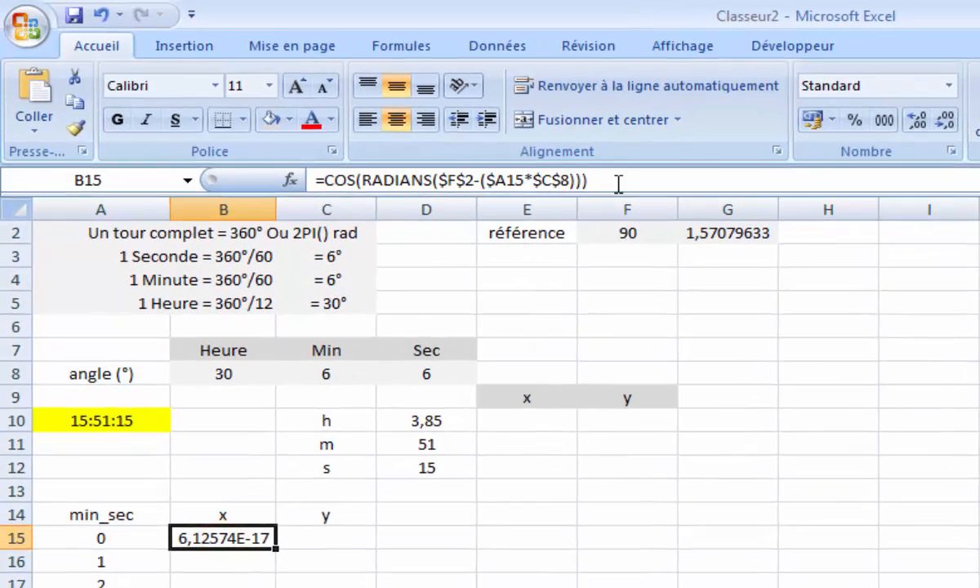
pyautogui.click(547, 172)
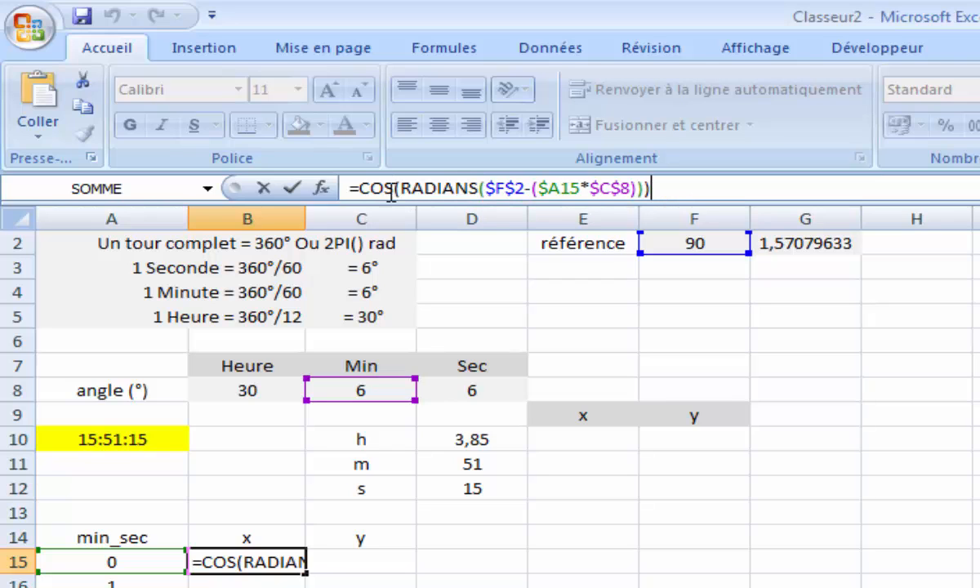
pyautogui.press('Return')
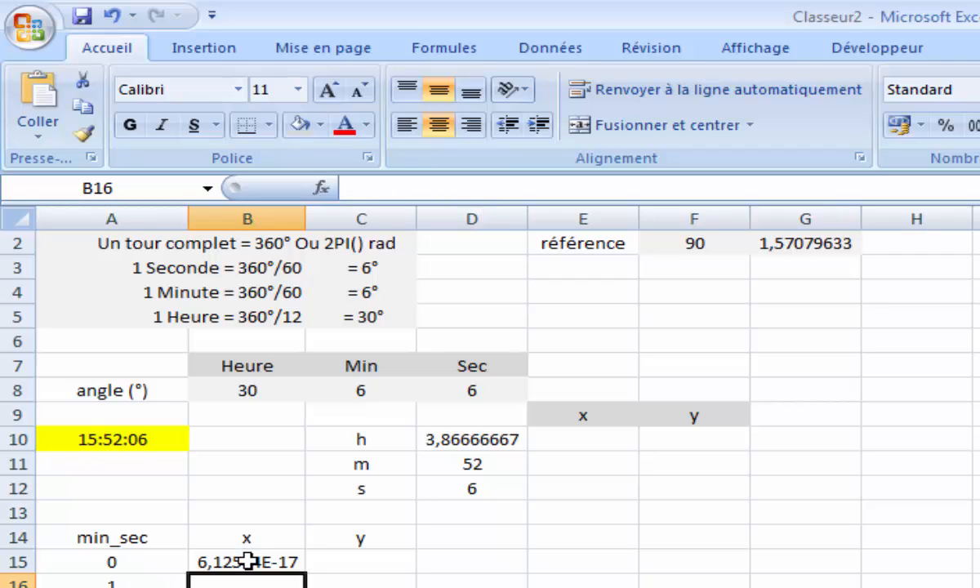
# Copy the x formula from B15 into C15 and change its COS function to SIN for the y coordinate.
pyautogui.click(247, 562)
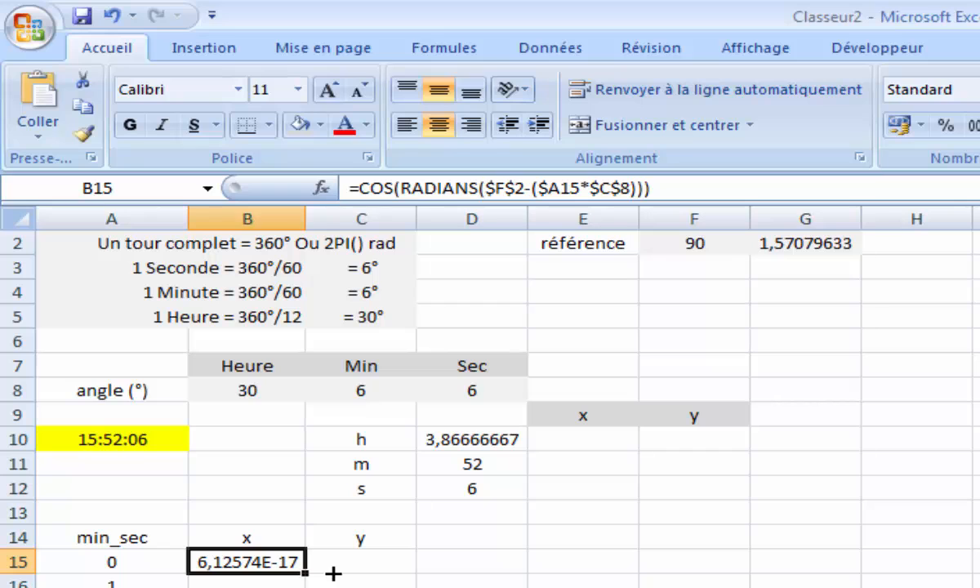
pyautogui.moveTo(305, 572); pyautogui.dragTo(368, 568)
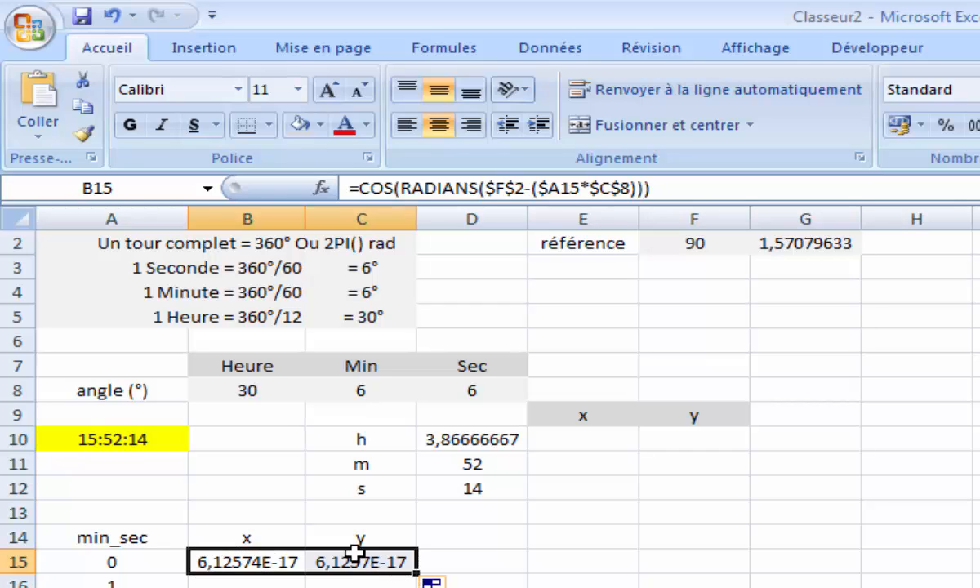
pyautogui.click(361, 564)
pyautogui.click(663, 183)
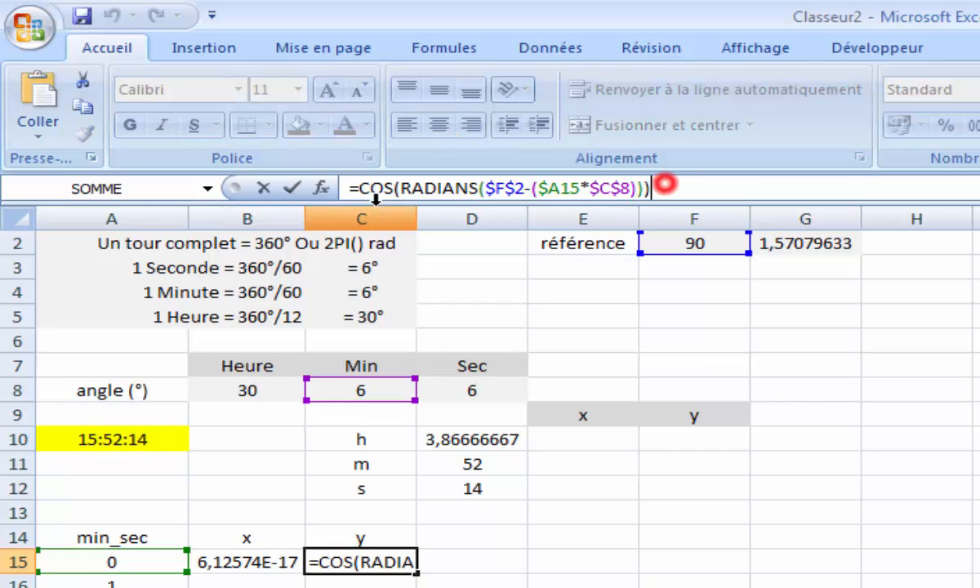
pyautogui.click(393, 188)
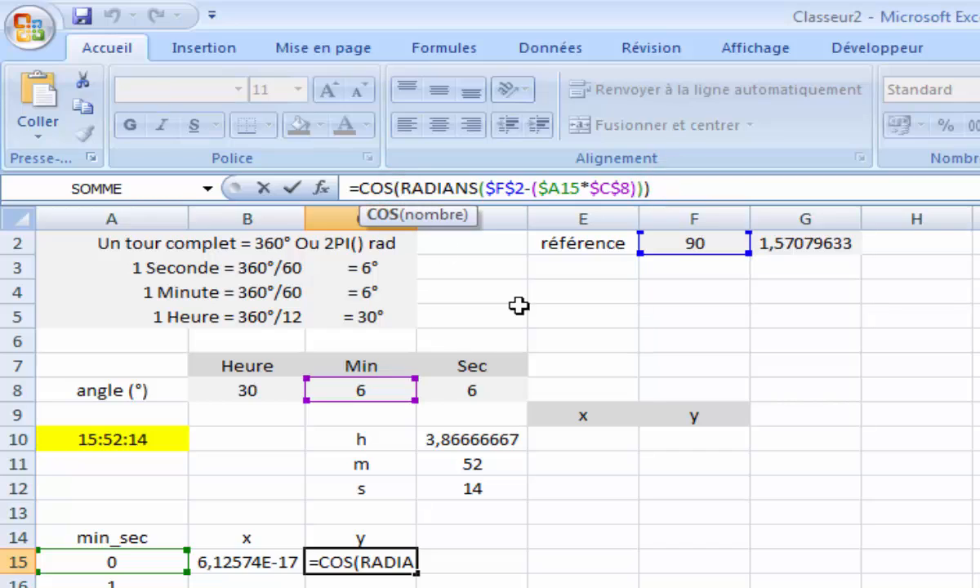
pyautogui.press('BackSpace')
pyautogui.press('BackSpace')
pyautogui.press('BackSpace')
pyautogui.write('sin')
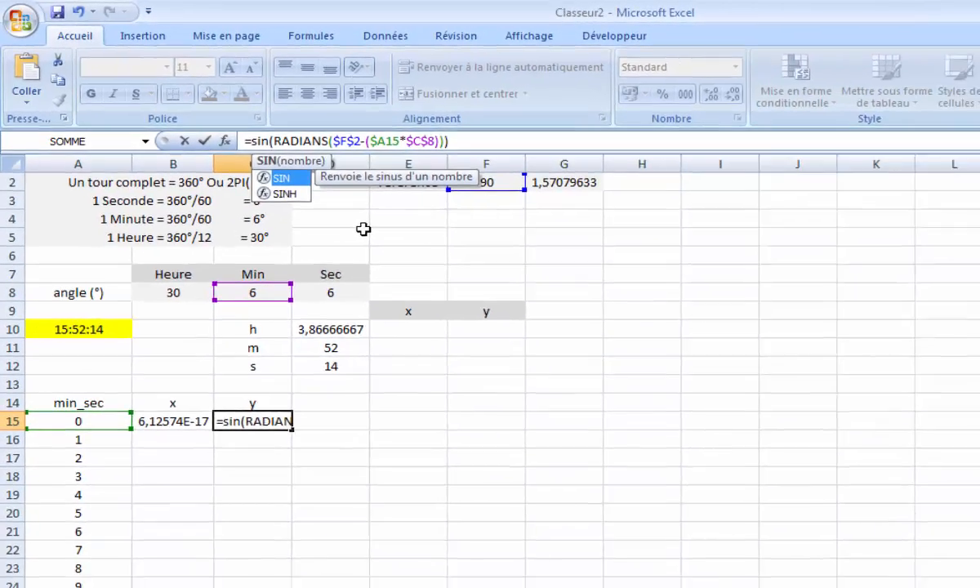
pyautogui.press('Return')
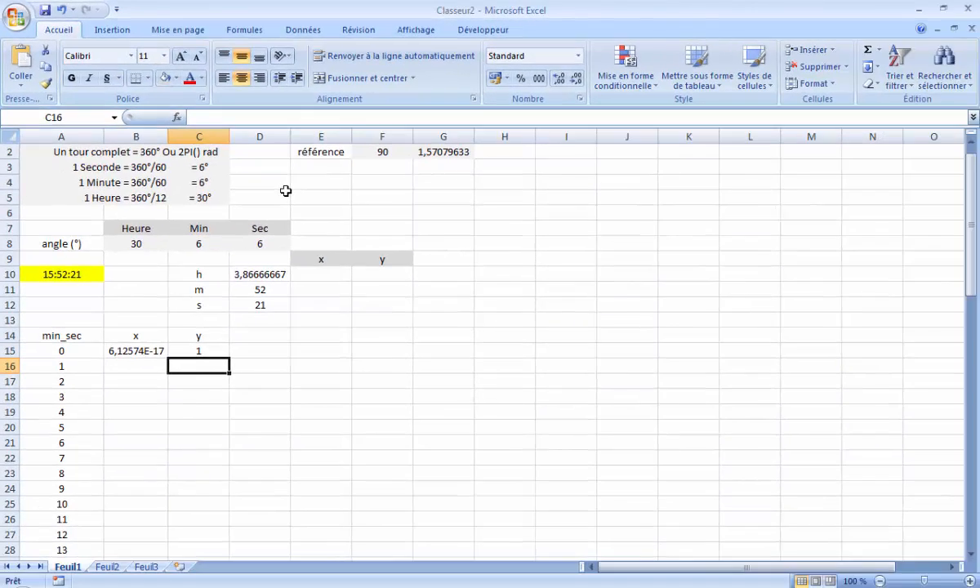
# Fill the x and y formulas in B15:C15 down through row 74, the row for value 59.
pyautogui.click(140, 352)
pyautogui.hotkey('shift', 'Right')
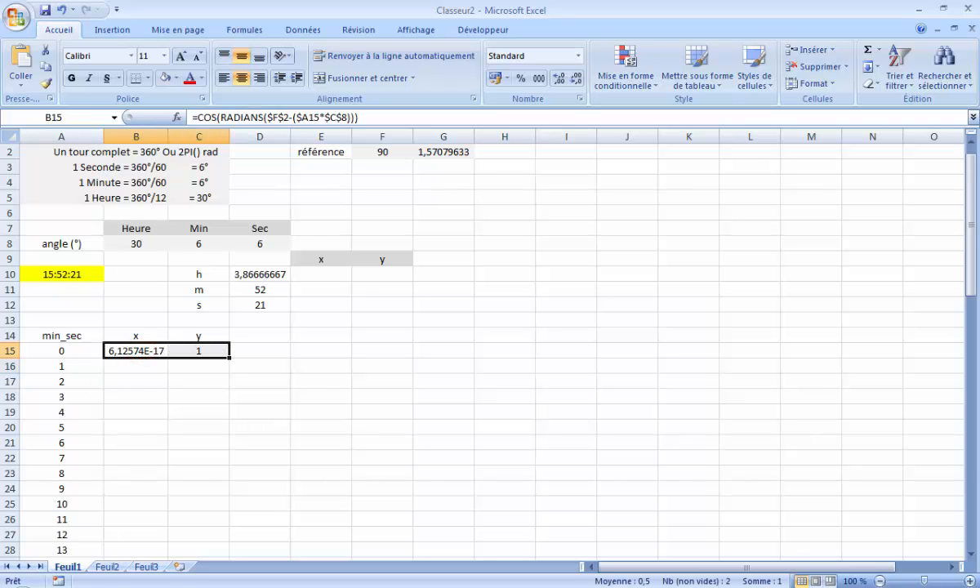
pyautogui.moveTo(229, 358); pyautogui.dragTo(223, 527)
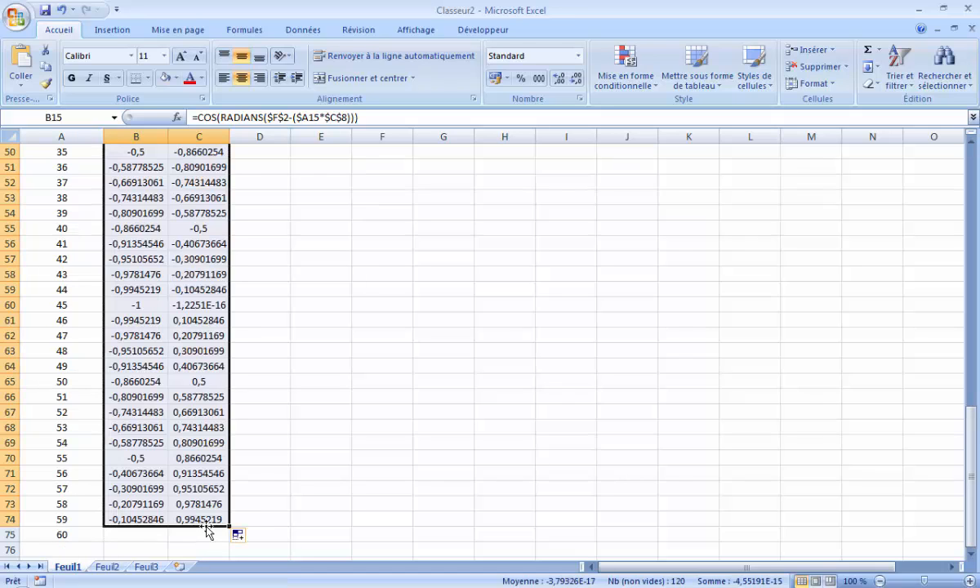
# Enter 0 in B75 and 1 in C75 as the coordinates for value 60.
pyautogui.click(145, 535)
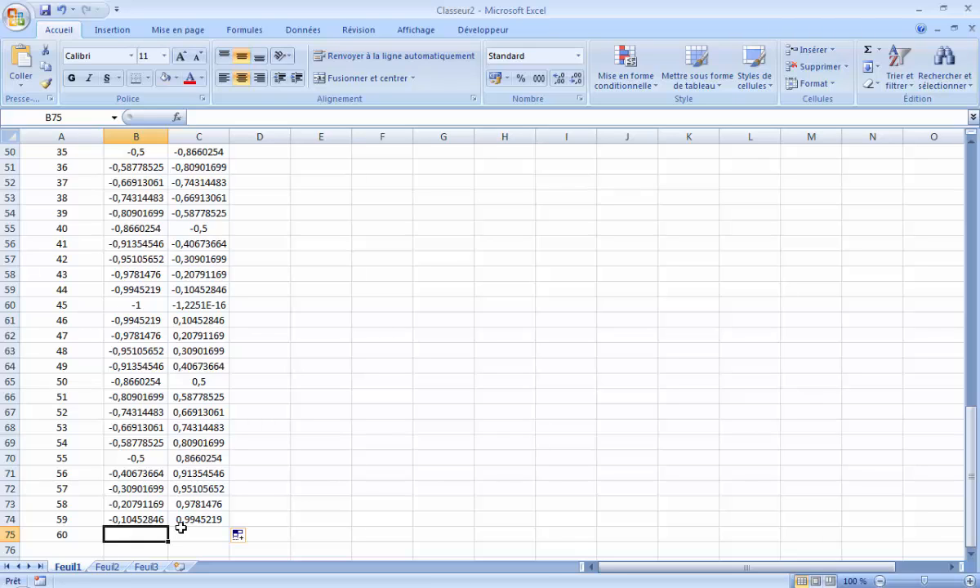
pyautogui.write('à')
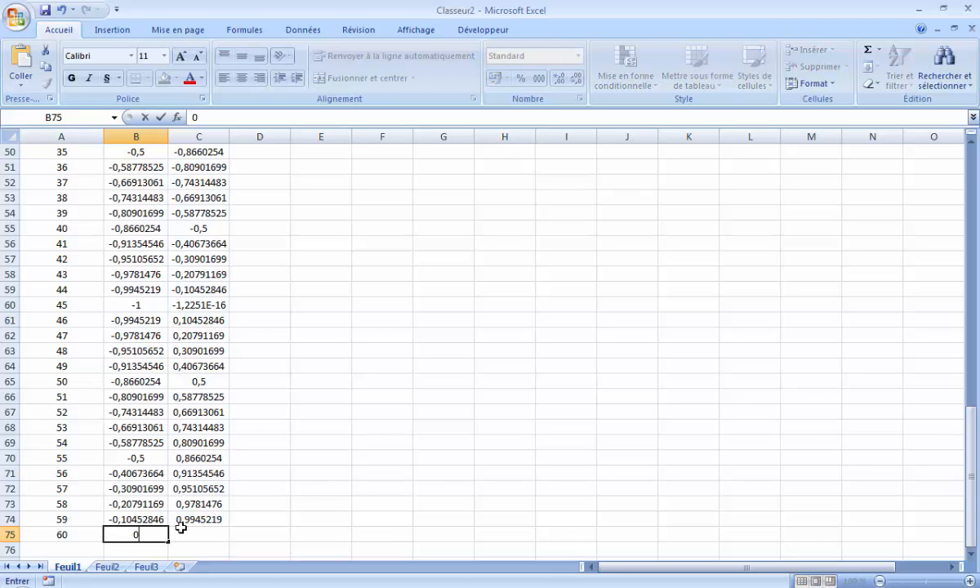
pyautogui.click(225, 533)
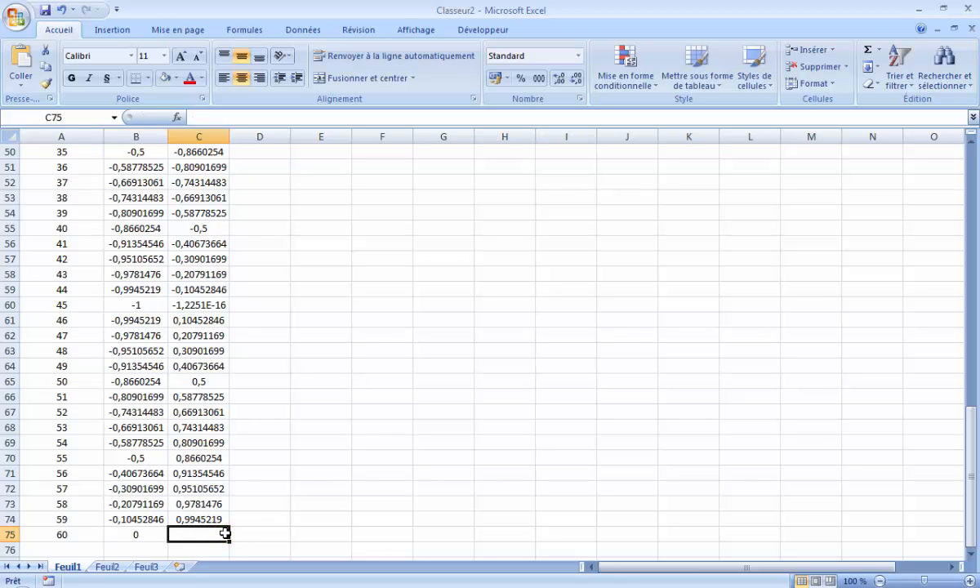
pyautogui.write('1')
pyautogui.click(298, 458)
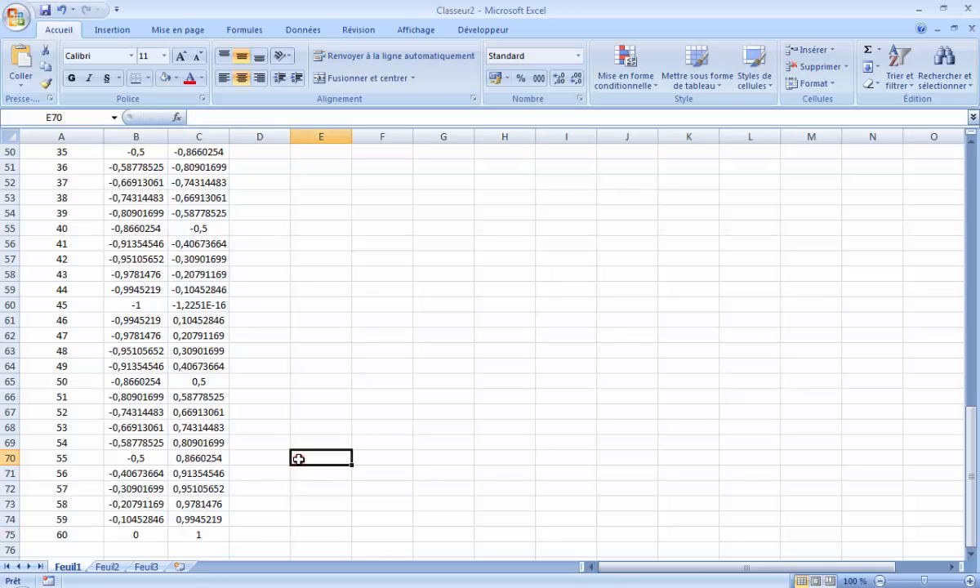
# Replace the x formula in B15 with the constant 0.
pyautogui.scroll(5, 204, 398)
pyautogui.scroll(11, 204, 399)
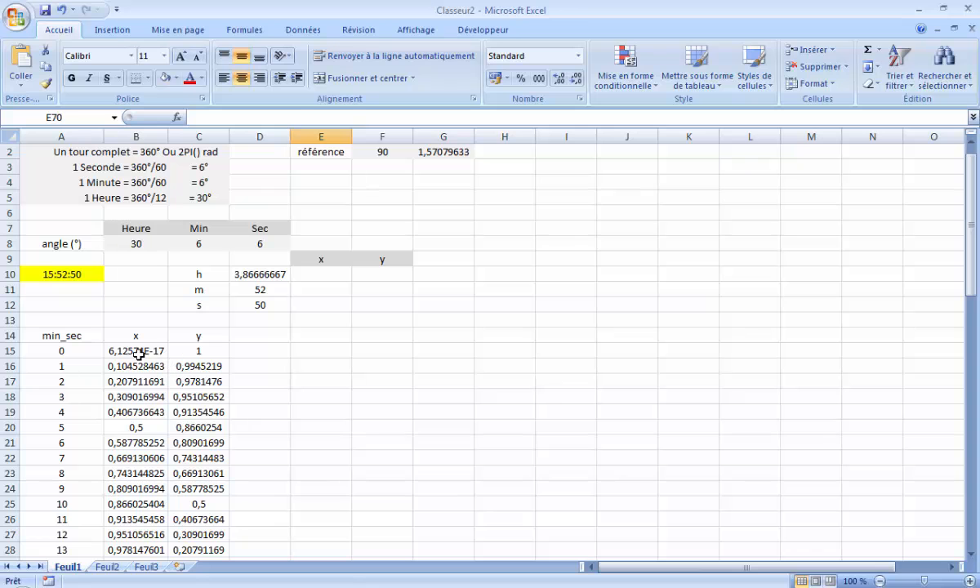
pyautogui.click(139, 353)
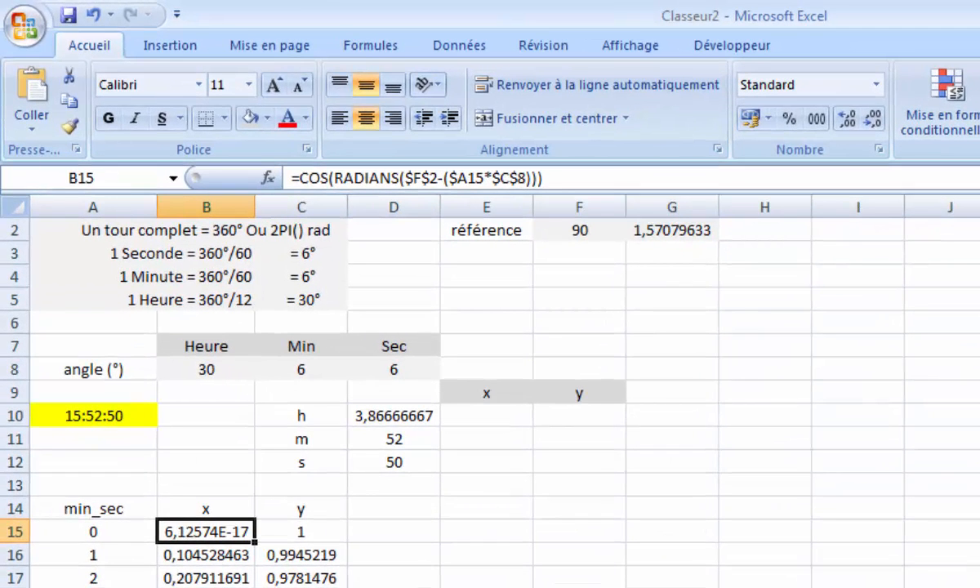
pyautogui.write('0')
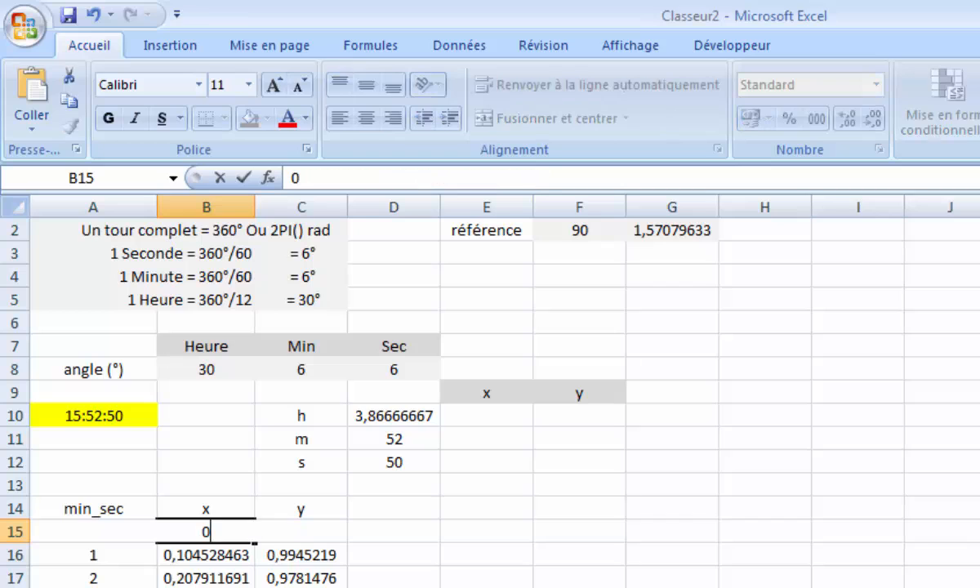
pyautogui.press('Return')
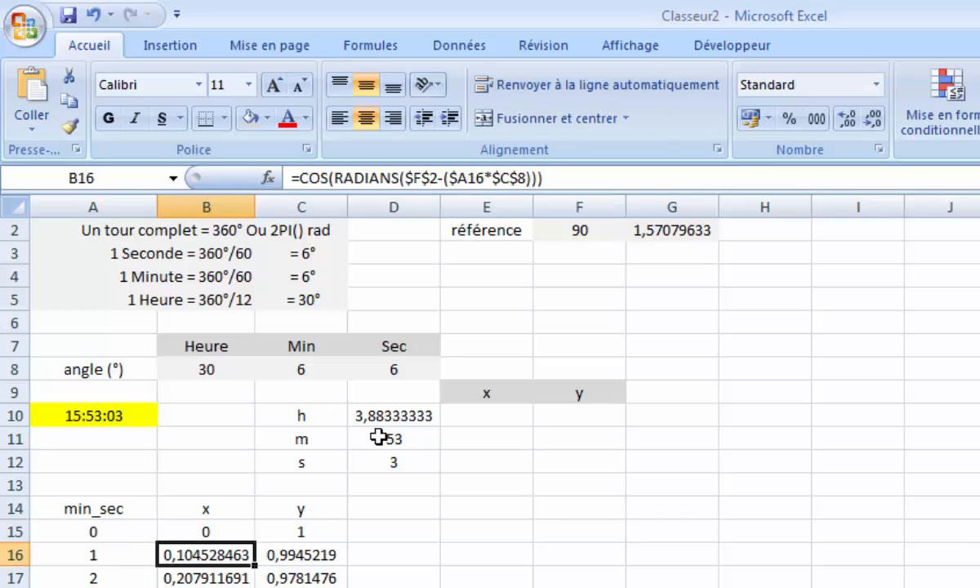
# Shade the x and y header cells B14:C14 with the grey fill.
pyautogui.scroll(-1, 282, 555)
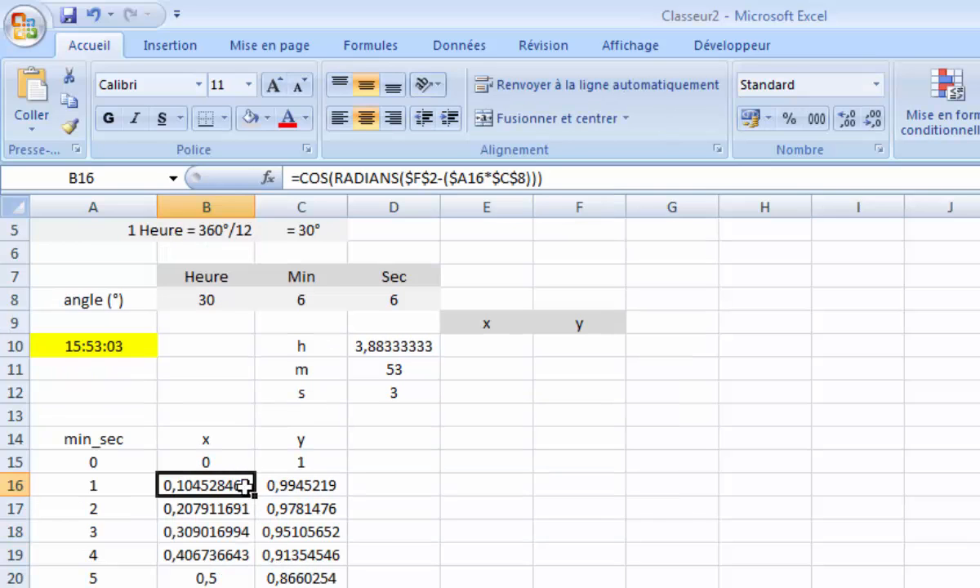
pyautogui.moveTo(214, 439); pyautogui.dragTo(303, 439)
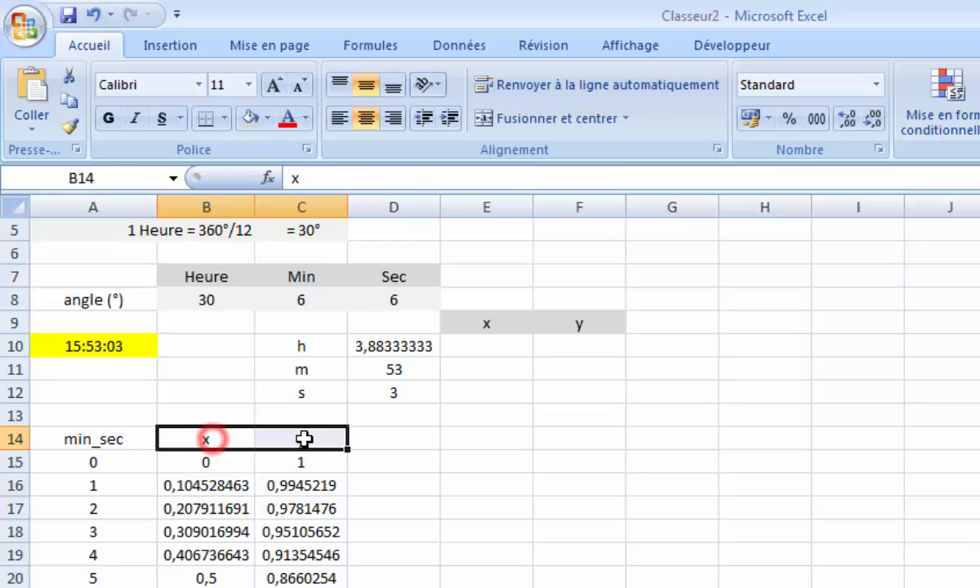
pyautogui.click(250, 116)
pyautogui.click(272, 488)
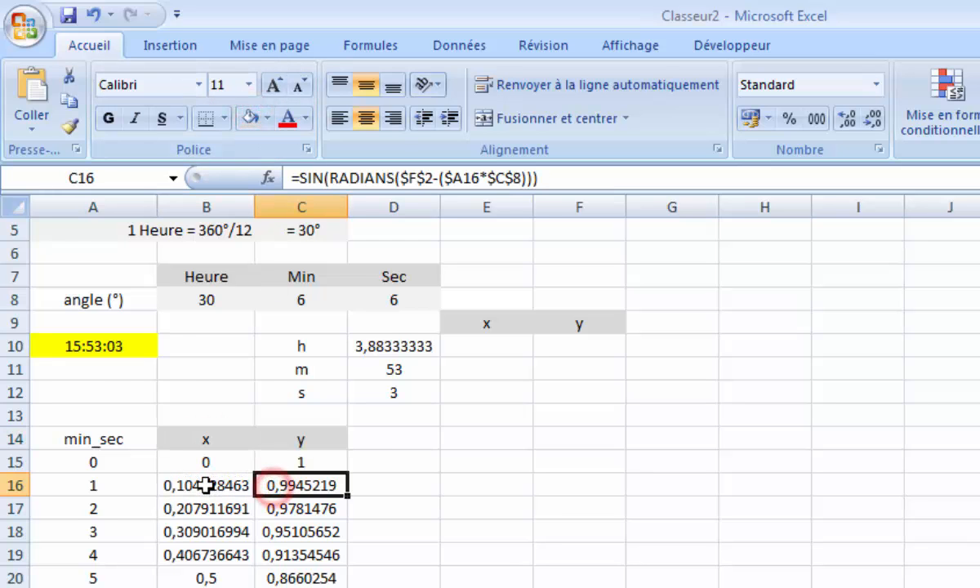
# Insert a scatter chart with straight lines and markers from the x and y values starting at B15, dismissing the antivirus alert.
pyautogui.scroll(-1, 193, 455)
pyautogui.moveTo(232, 327); pyautogui.dragTo(185, 490)
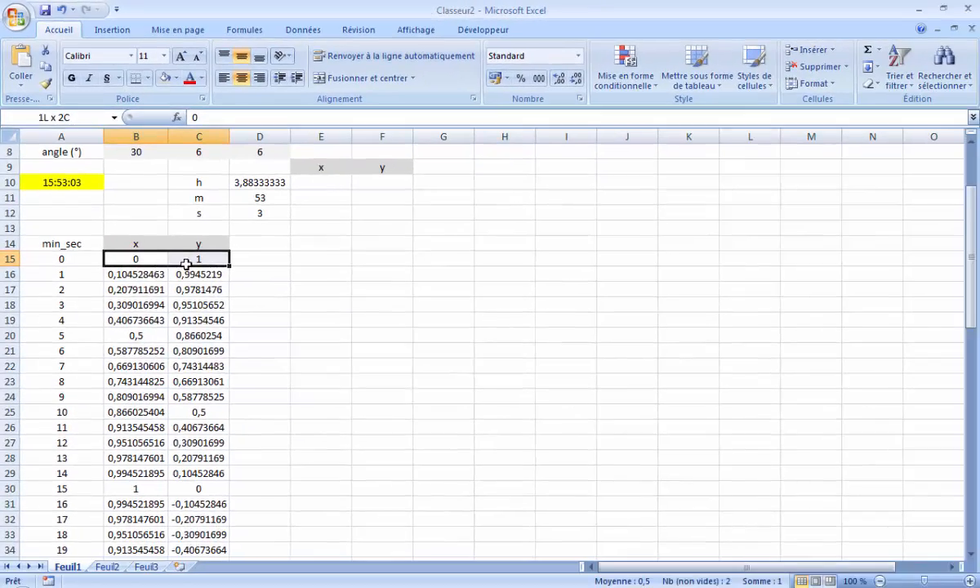
pyautogui.scroll(13, 177, 361)
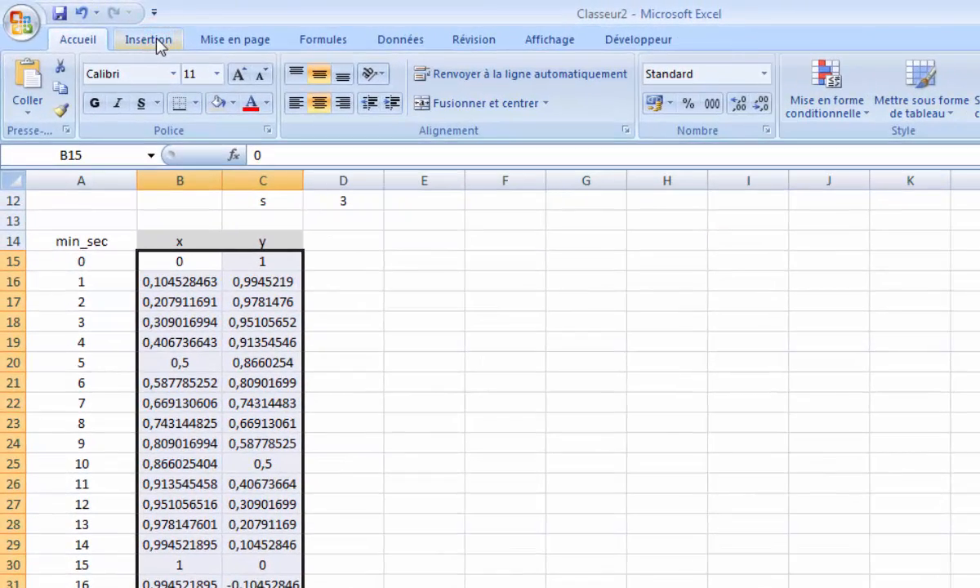
pyautogui.click(158, 42)
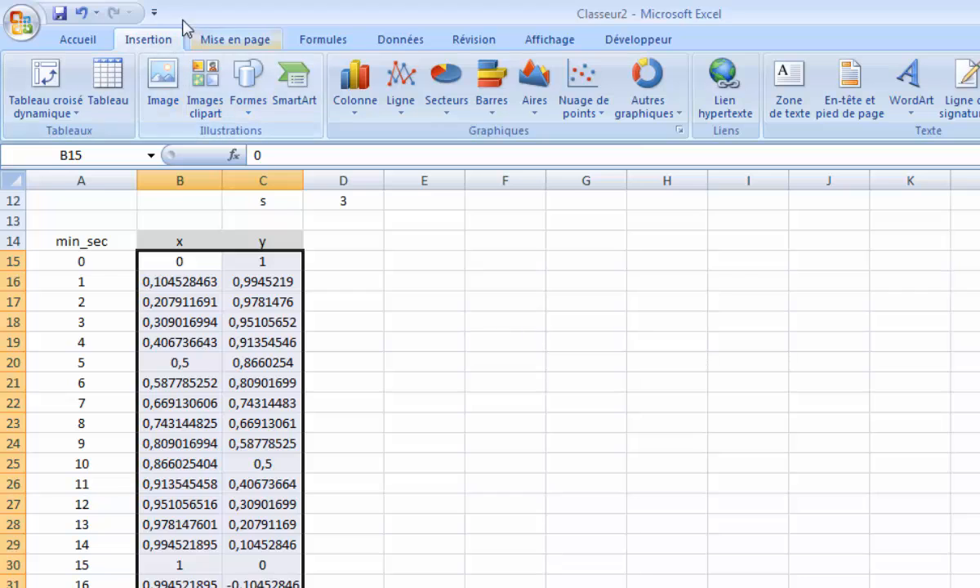
pyautogui.click(591, 116)
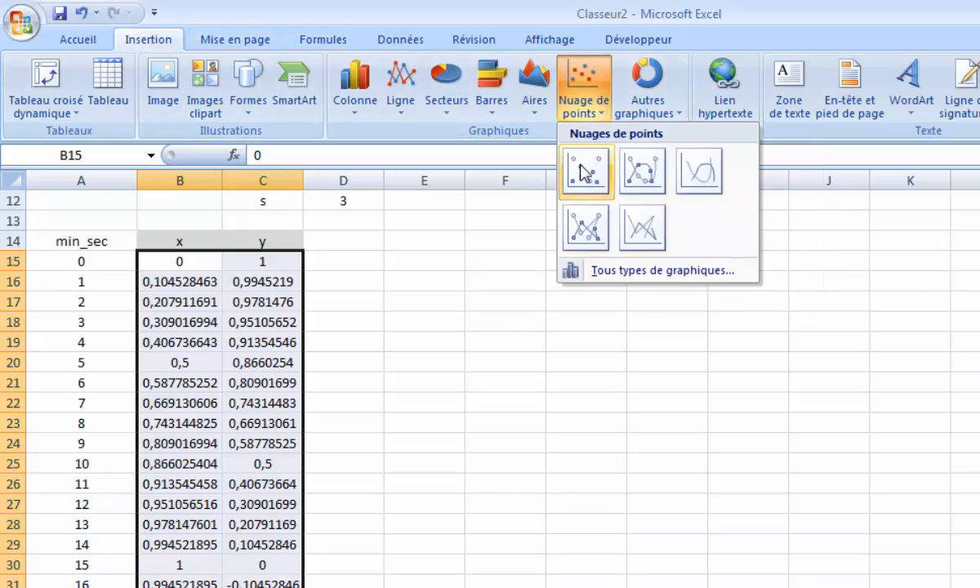
pyautogui.click(588, 231)
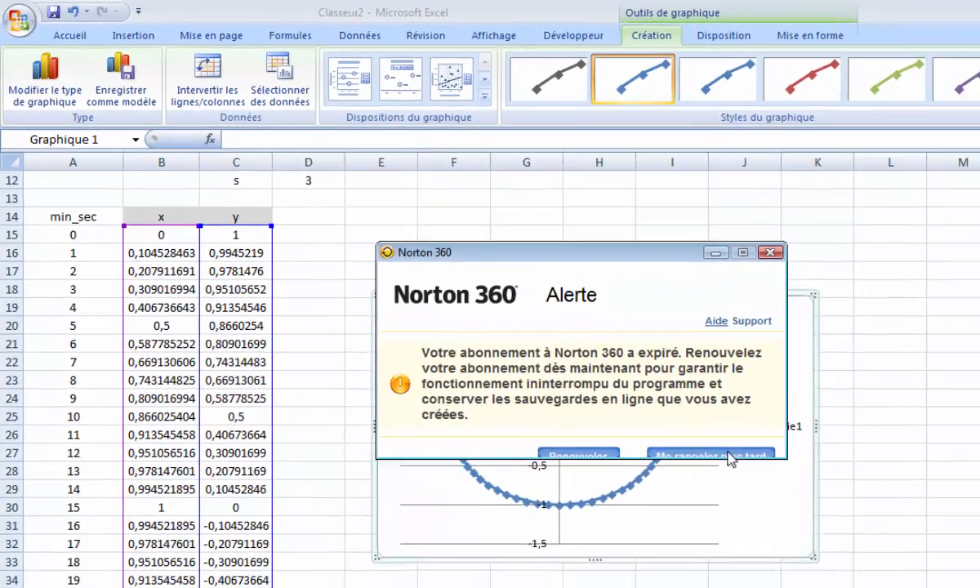
pyautogui.click(810, 502)
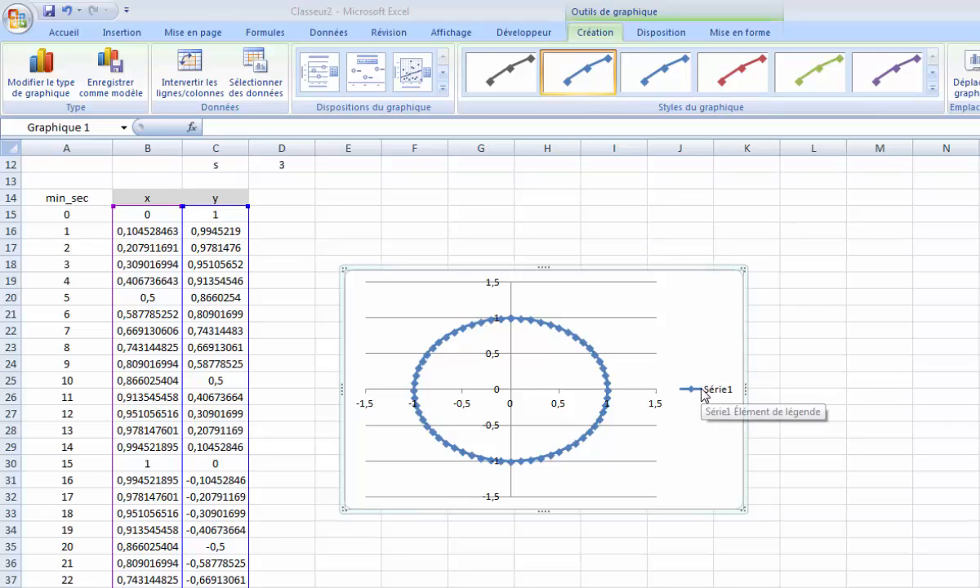
# Delete the chart's legend and its horizontal gridlines.
pyautogui.click(702, 390)
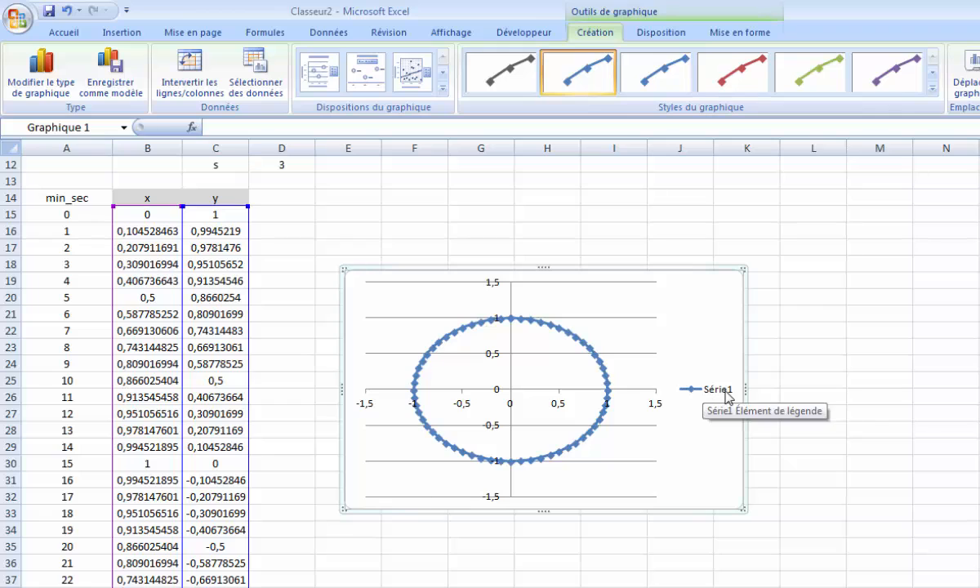
pyautogui.click(714, 395)
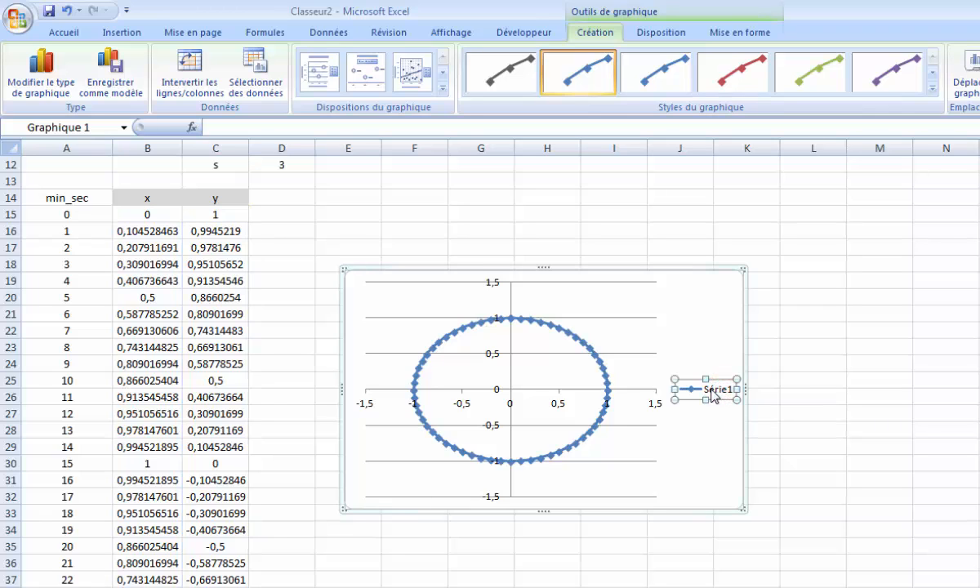
pyautogui.press('Delete')
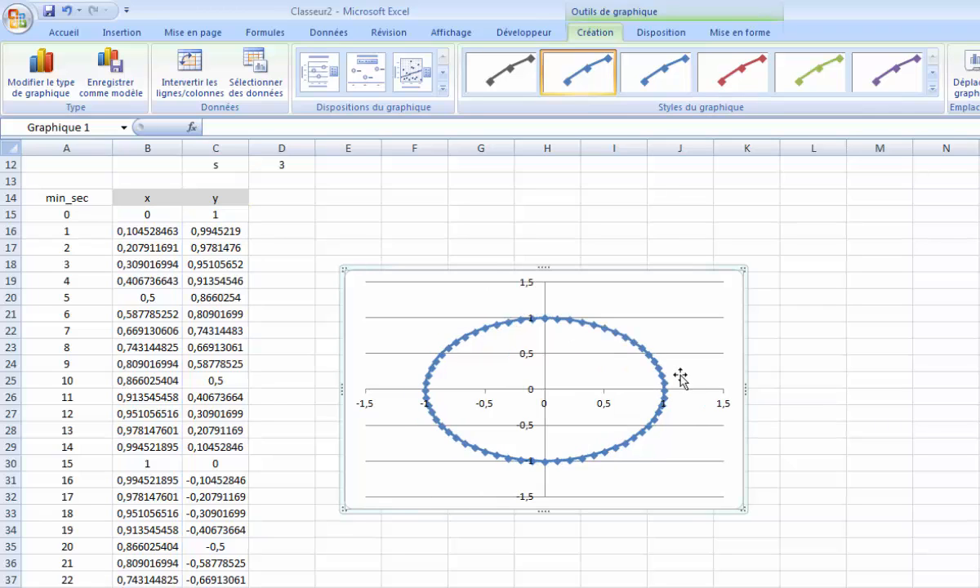
pyautogui.click(652, 281)
pyautogui.press('Delete')
# Delete the chart's vertical and horizontal axes.
pyautogui.click(523, 280)
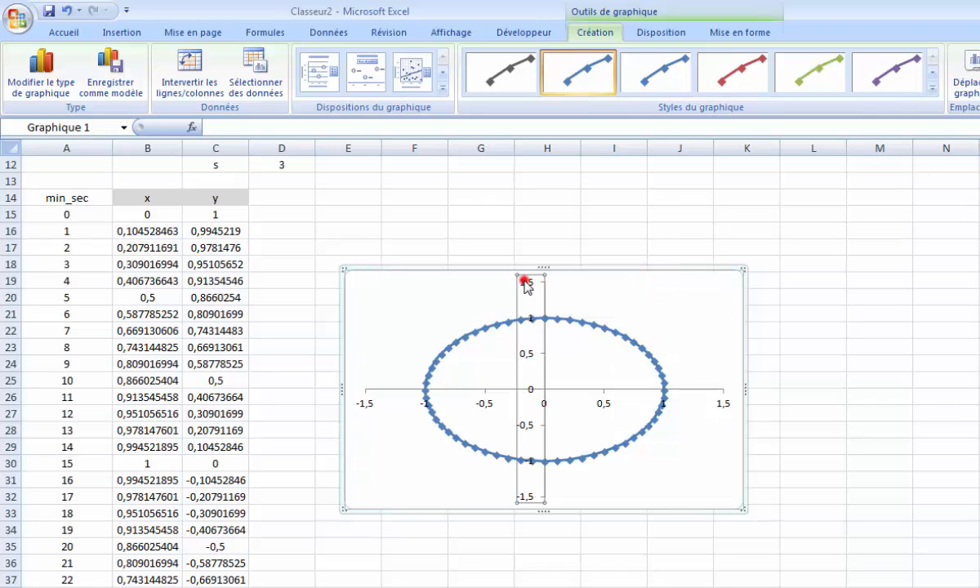
pyautogui.press('Delete')
pyautogui.click(552, 390)
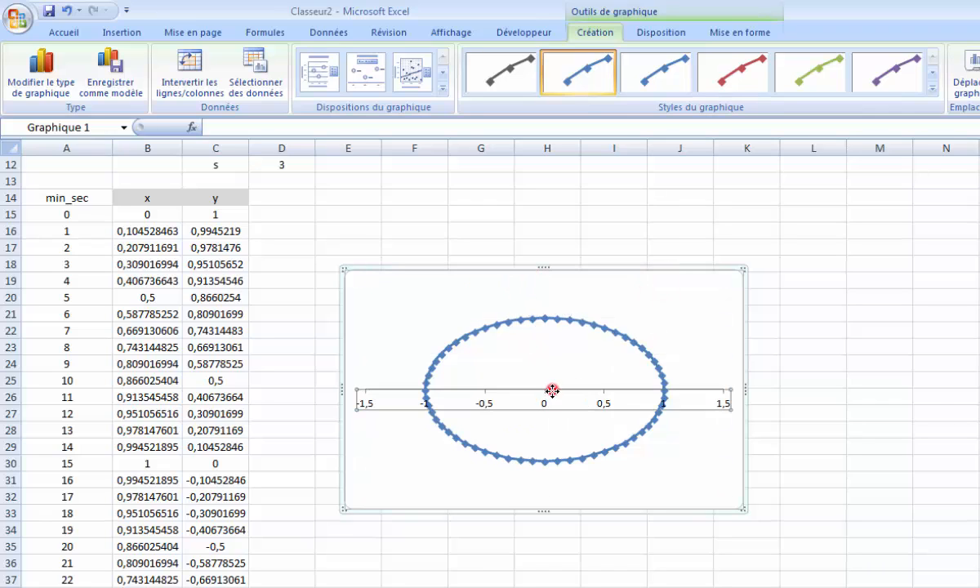
pyautogui.press('Delete')
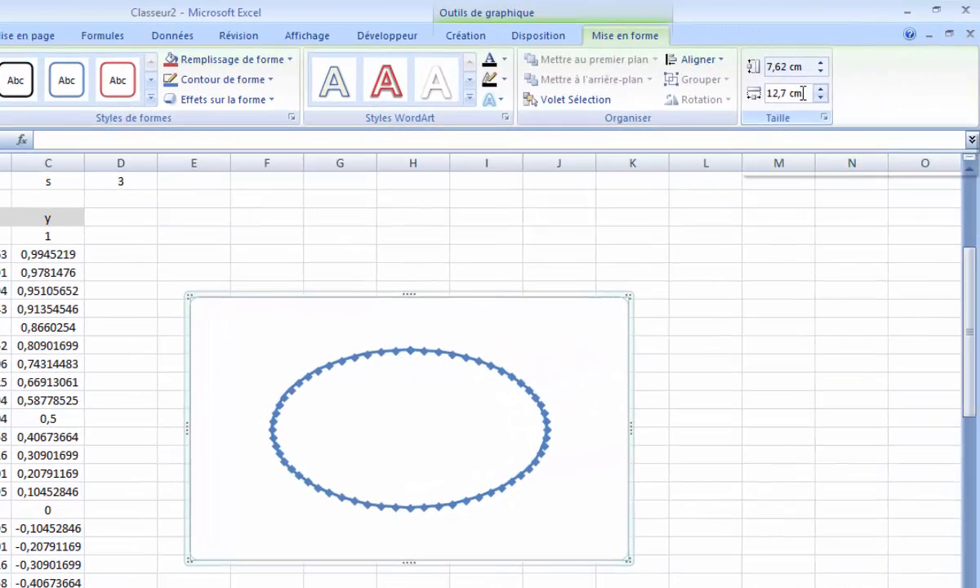
# Reduce the chart's width to 12 cm.
pyautogui.click(918, 88)
pyautogui.click(918, 88)
pyautogui.click(820, 98)
pyautogui.click(820, 98)
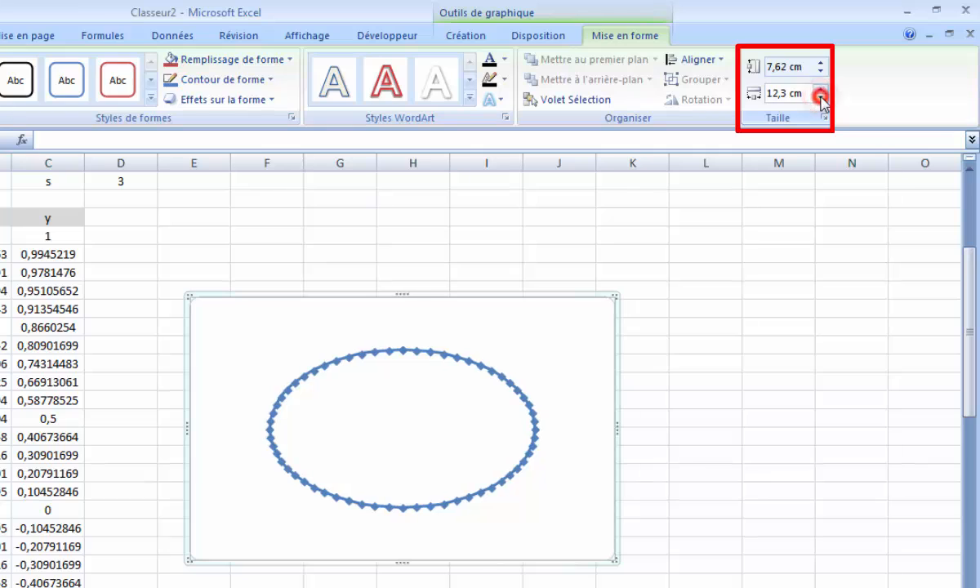
pyautogui.click(820, 98)
pyautogui.click(820, 98)
pyautogui.click(820, 98)
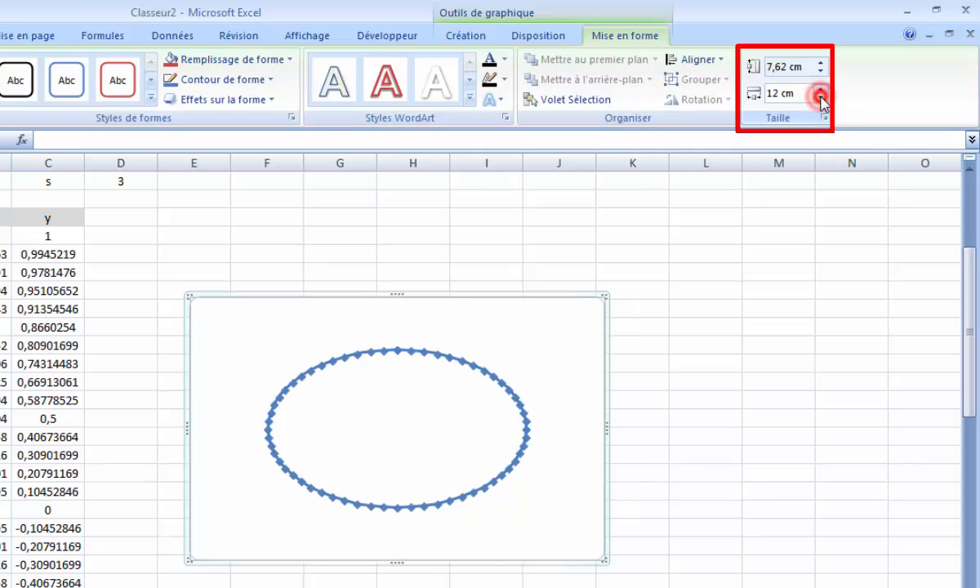
# Set the chart's height to 12 cm.
pyautogui.click(782, 68)
pyautogui.write('12')
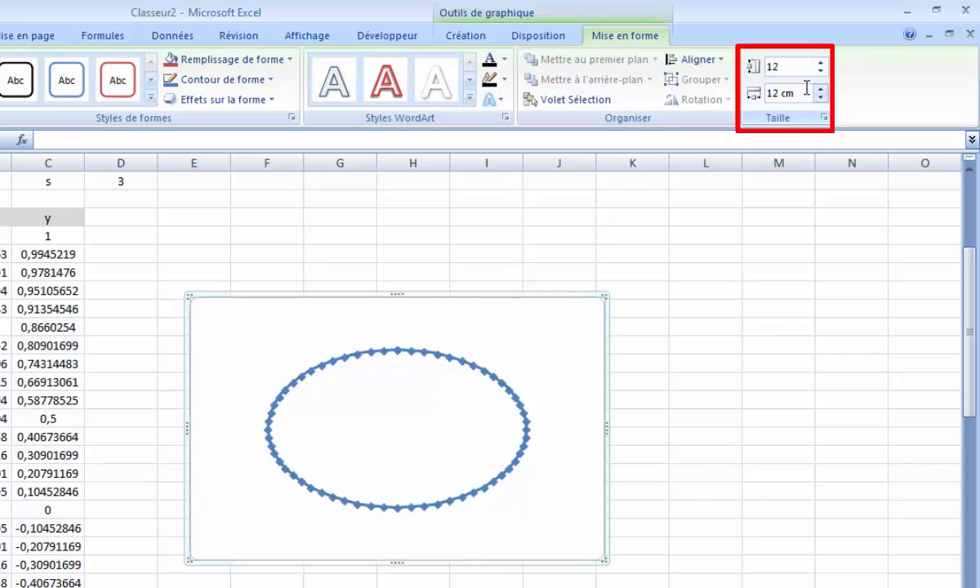
pyautogui.click(802, 92)
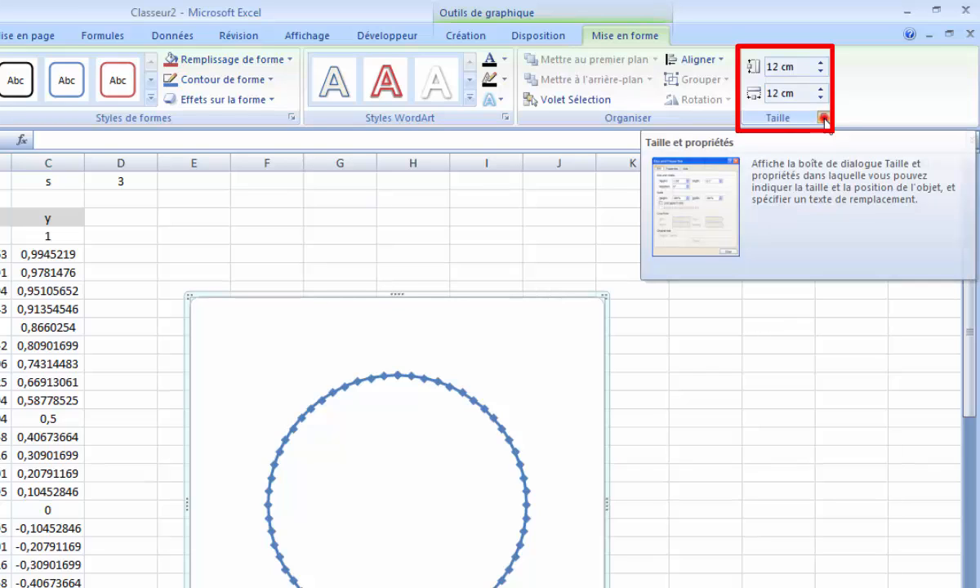
# Set the chart's object positioning so that it neither moves nor sizes with the cells.
pyautogui.click(824, 119)
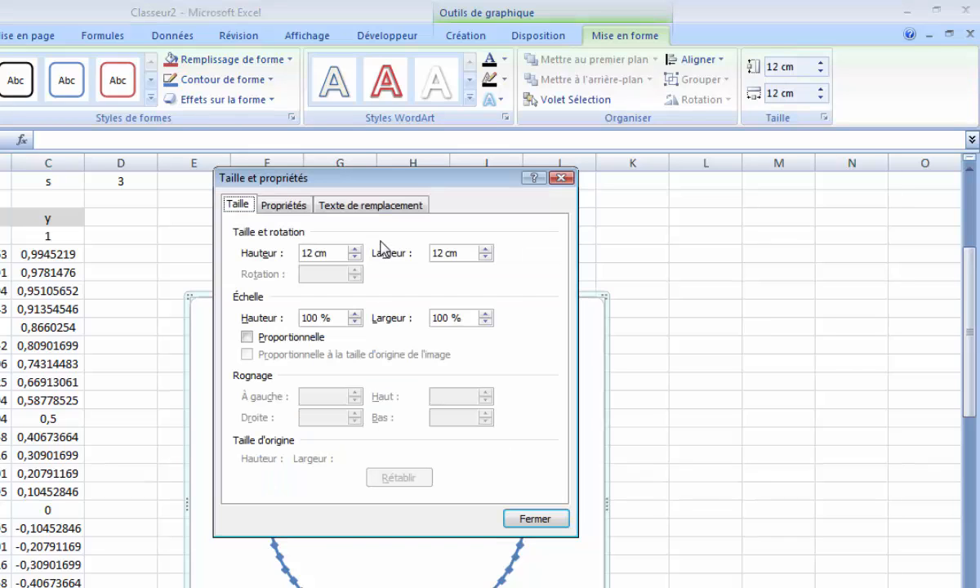
pyautogui.click(276, 210)
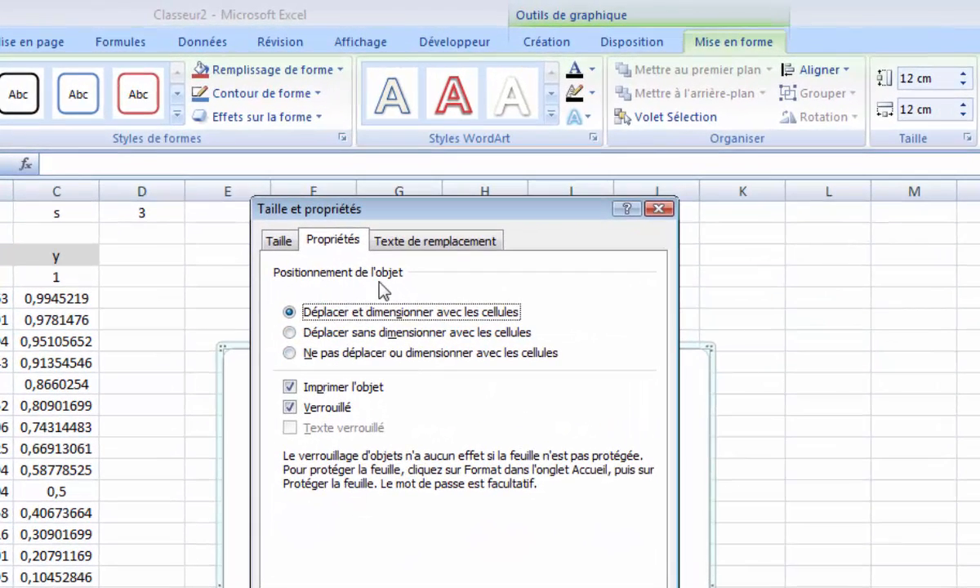
pyautogui.click(289, 353)
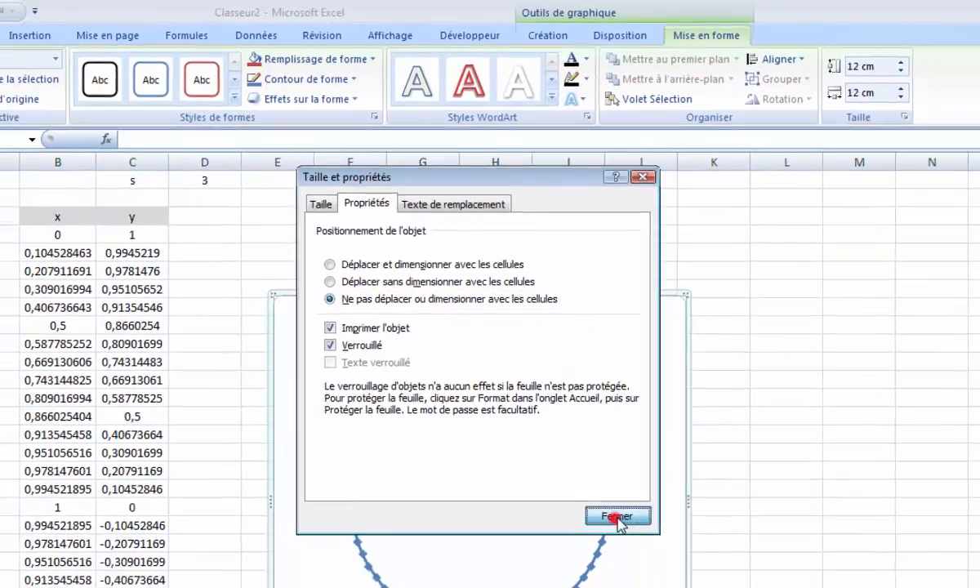
pyautogui.click(617, 516)
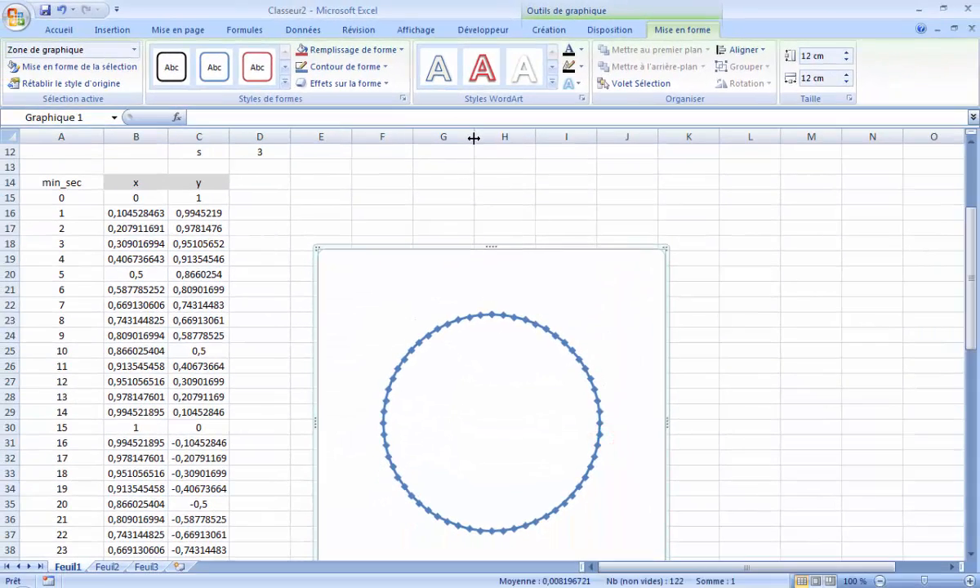
# Adjust the width of column G slightly to check how the chart reacts to cell resizing.
pyautogui.moveTo(473, 138)
pyautogui.mouseDown()
pyautogui.moveTo(804, 145)
pyautogui.moveTo(442, 136)
pyautogui.moveTo(473, 137)
pyautogui.mouseUp()
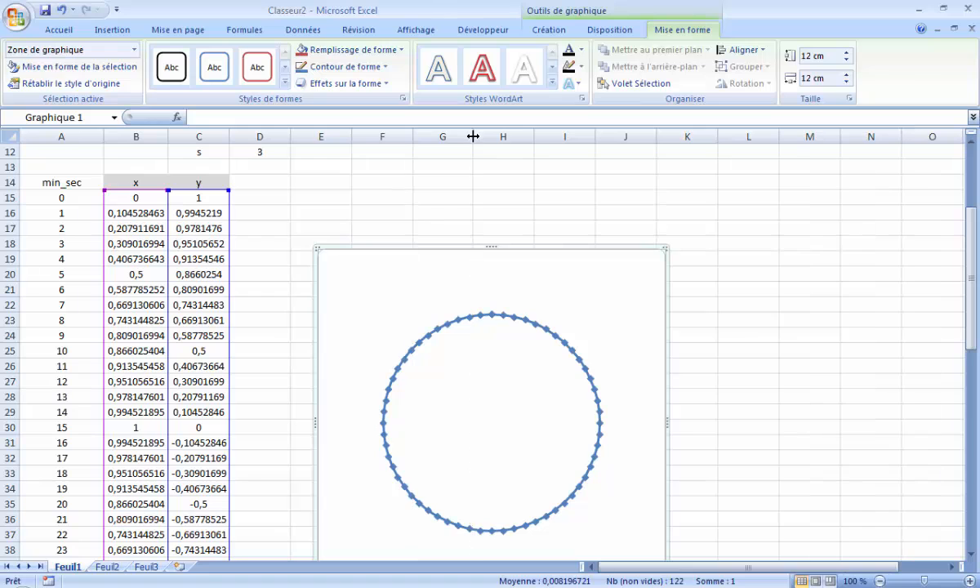
pyautogui.scroll(-1, 543, 194)
pyautogui.scroll(1, 110, 240)
pyautogui.scroll(1, 121, 240)
pyautogui.scroll(-1, 381, 365)
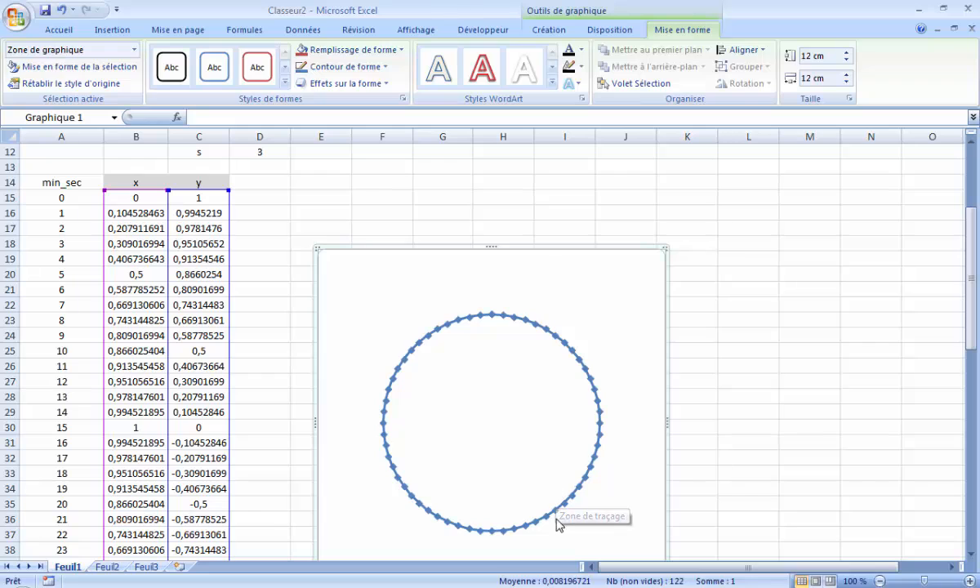
# Fill the chart's plot area with black.
pyautogui.click(372, 298)
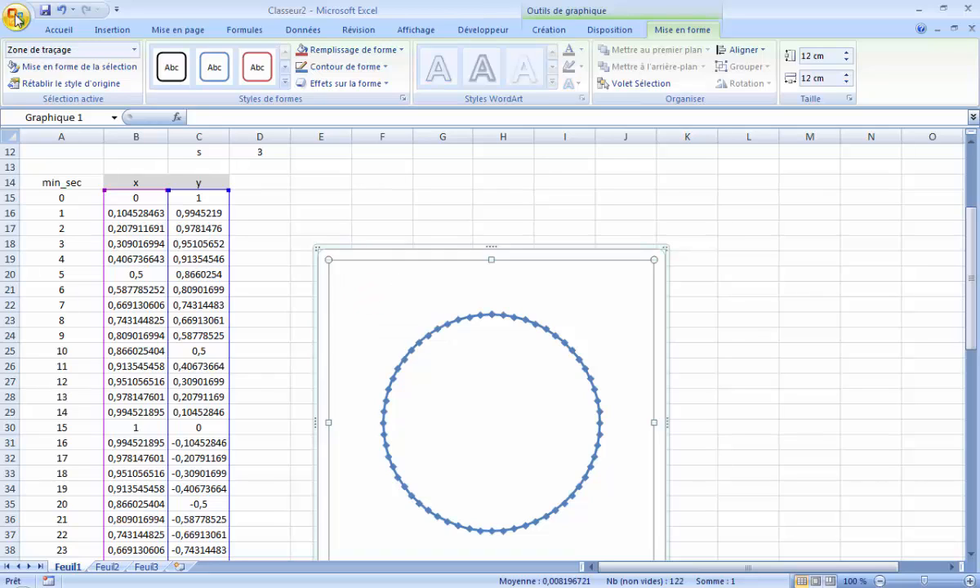
pyautogui.click(59, 32)
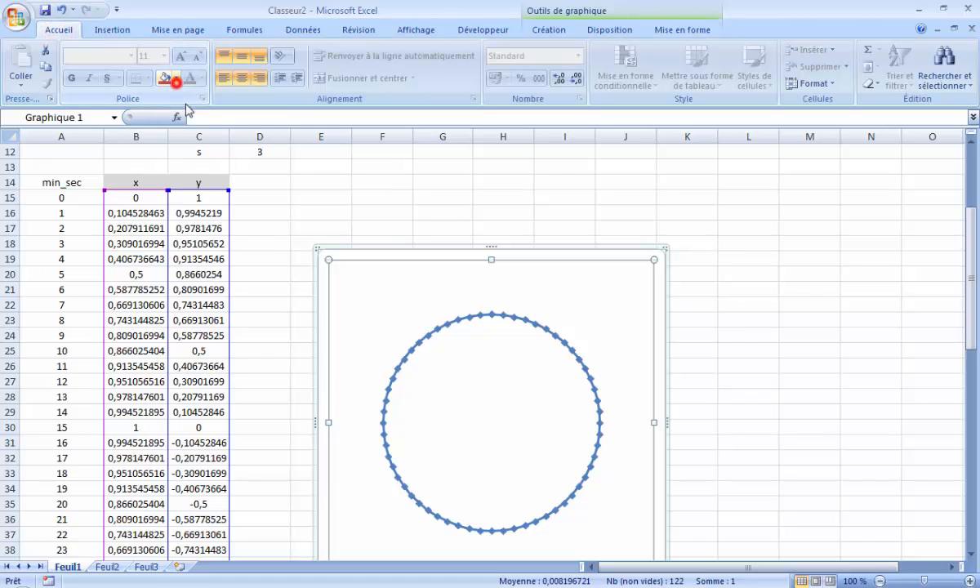
pyautogui.click(176, 78)
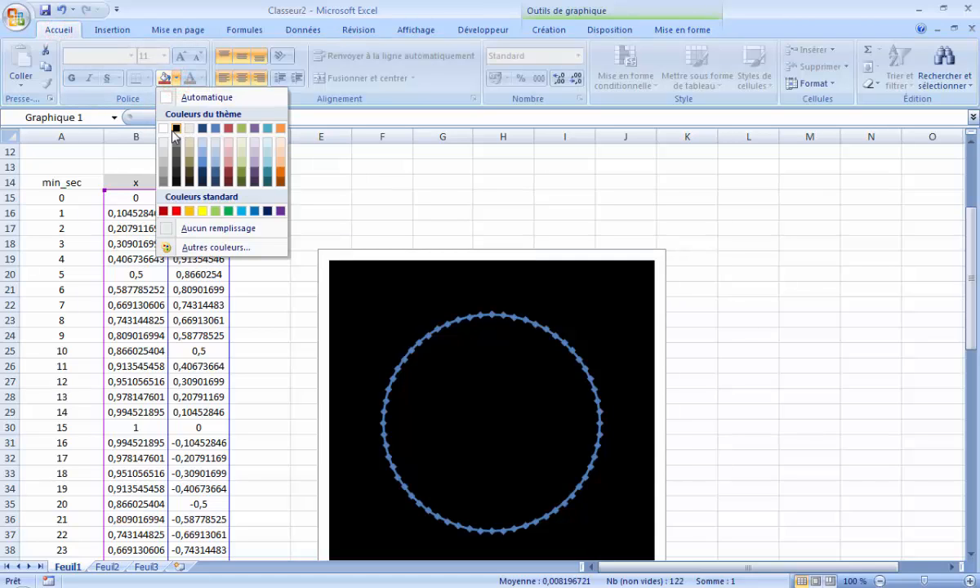
pyautogui.click(176, 129)
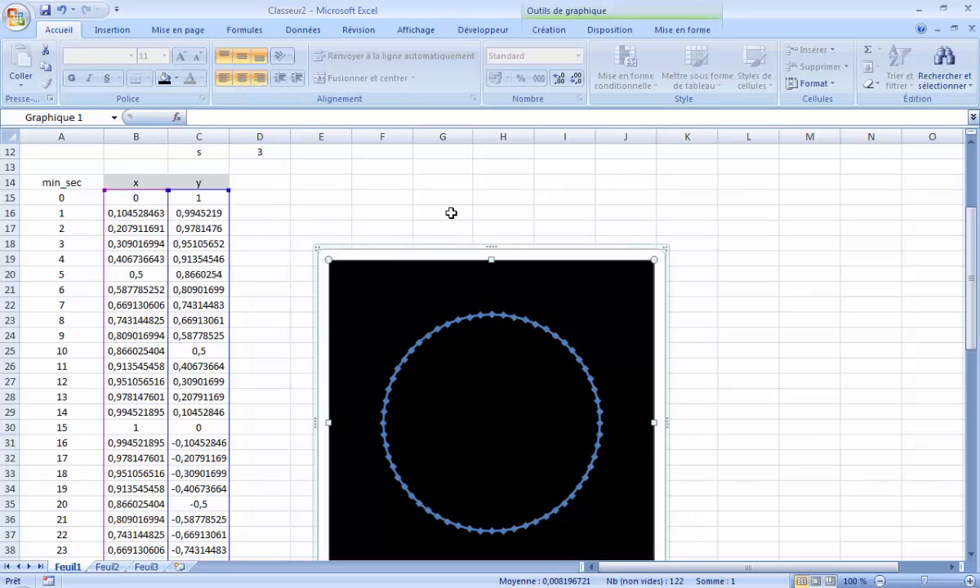
# Fill the outer chart area with black.
pyautogui.click(342, 248)
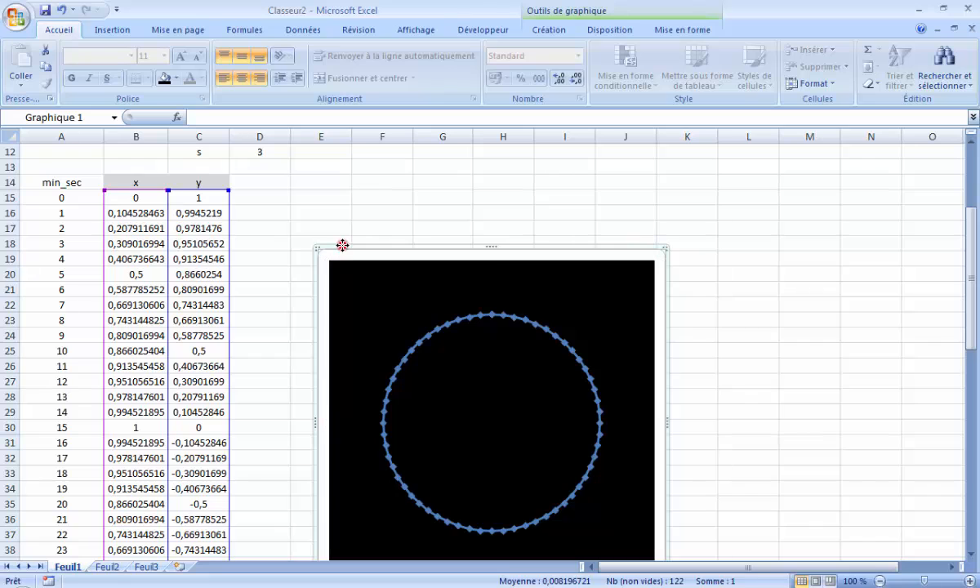
pyautogui.click(169, 84)
pyautogui.click(685, 304)
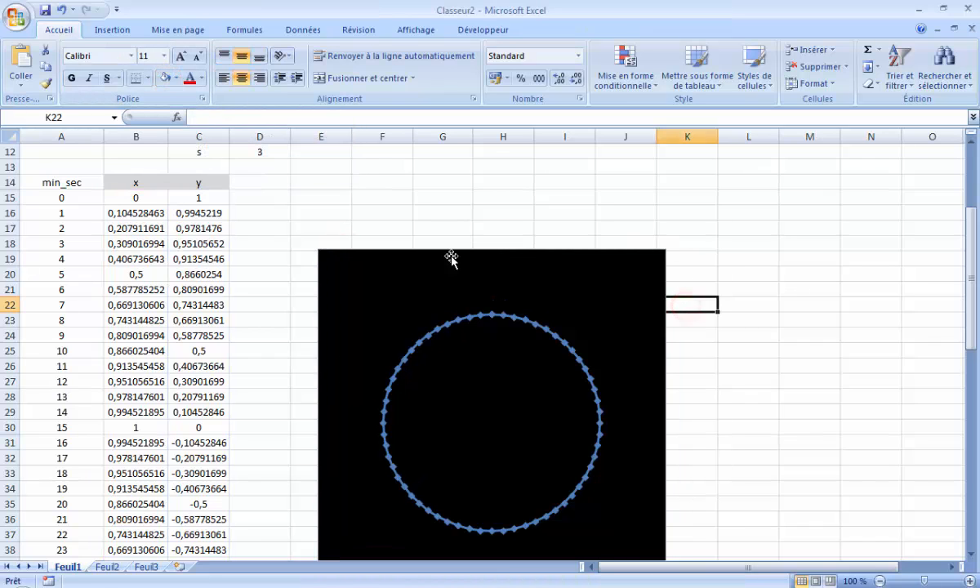
# Open the formatting of the circle's data series and set its marker type to none.
pyautogui.scroll(-1, 625, 257)
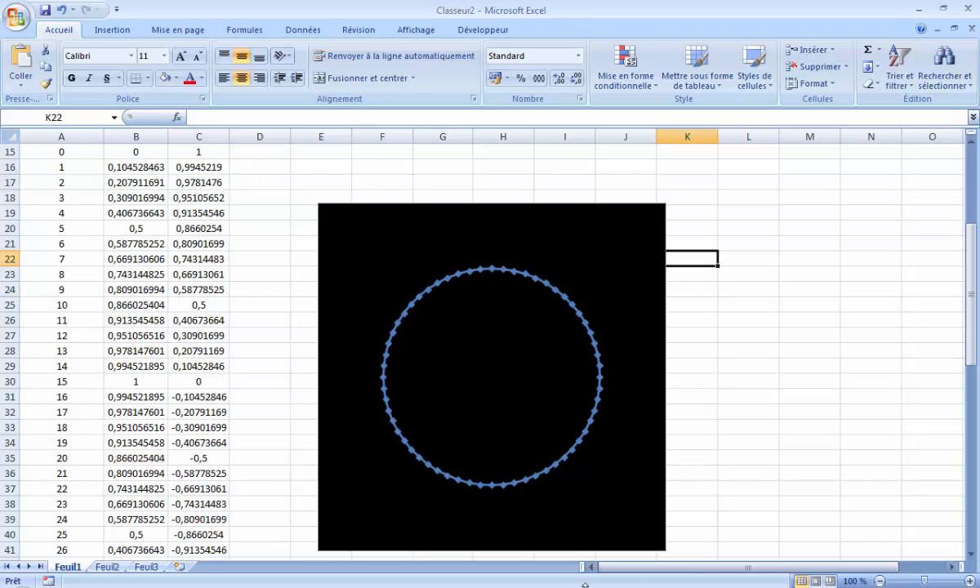
pyautogui.click(516, 485)
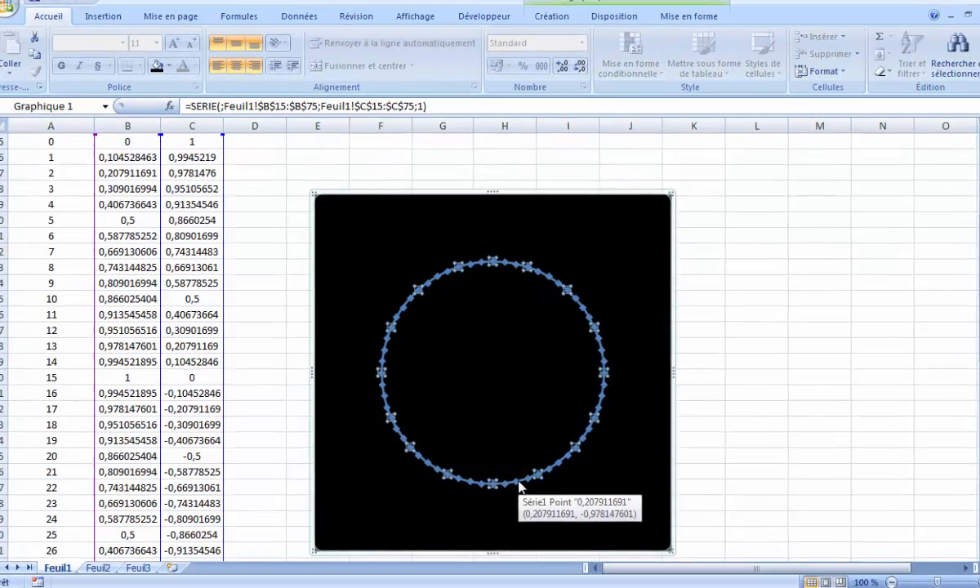
pyautogui.rightClick(516, 486)
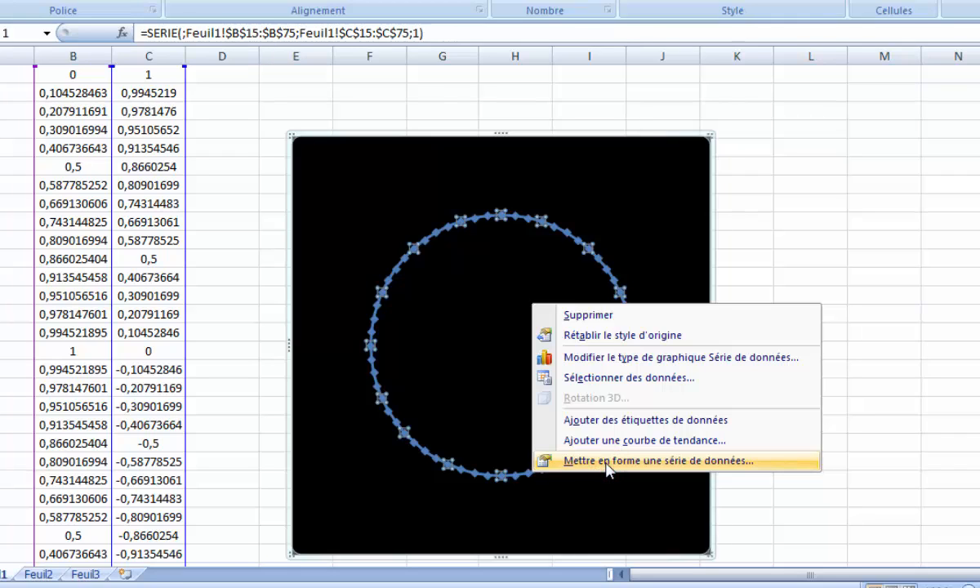
pyautogui.click(608, 462)
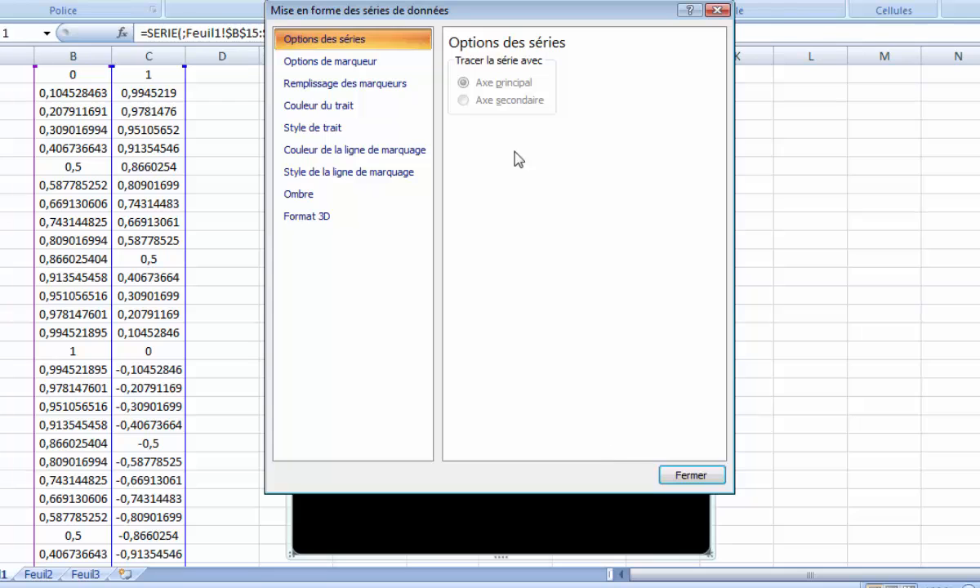
pyautogui.moveTo(383, 11); pyautogui.dragTo(758, 116)
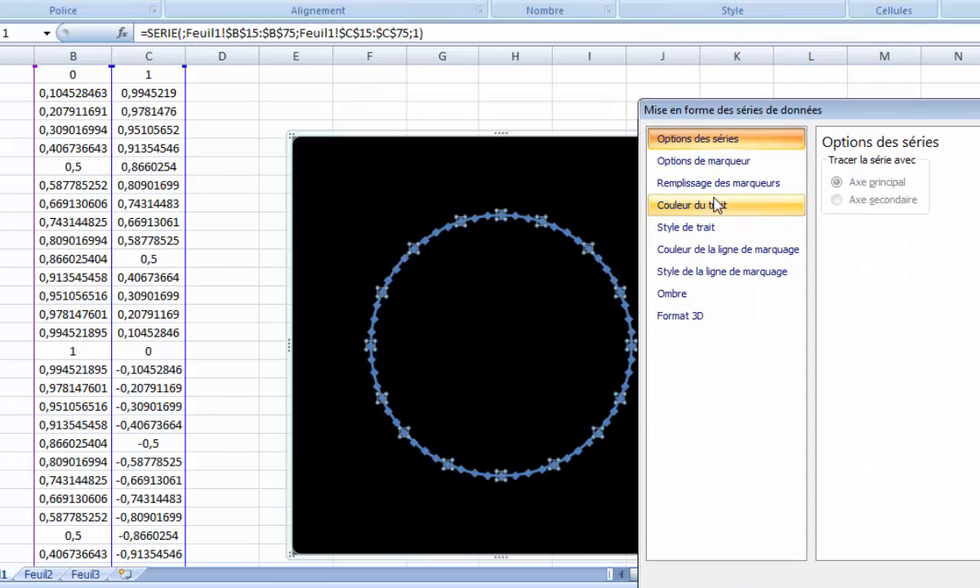
pyautogui.click(690, 167)
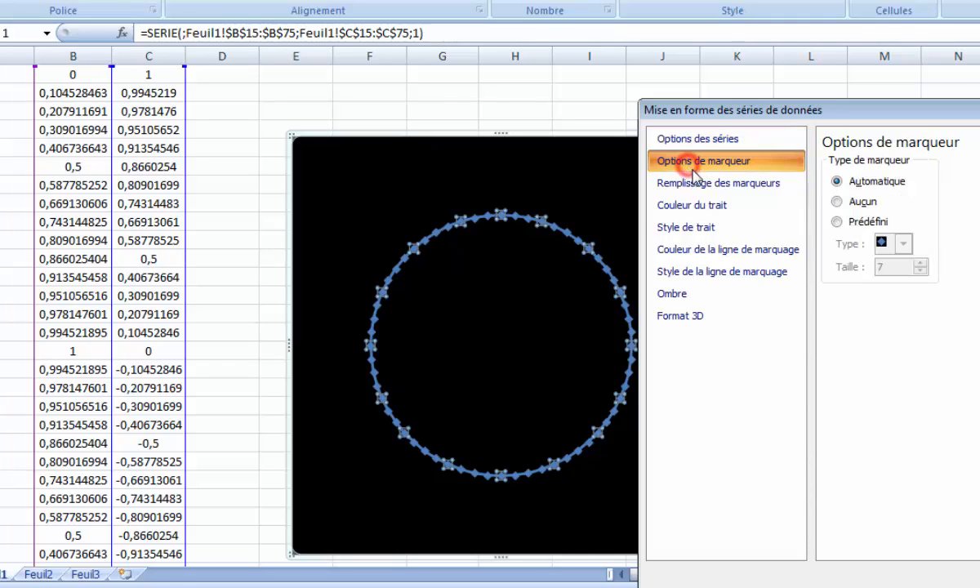
pyautogui.click(838, 202)
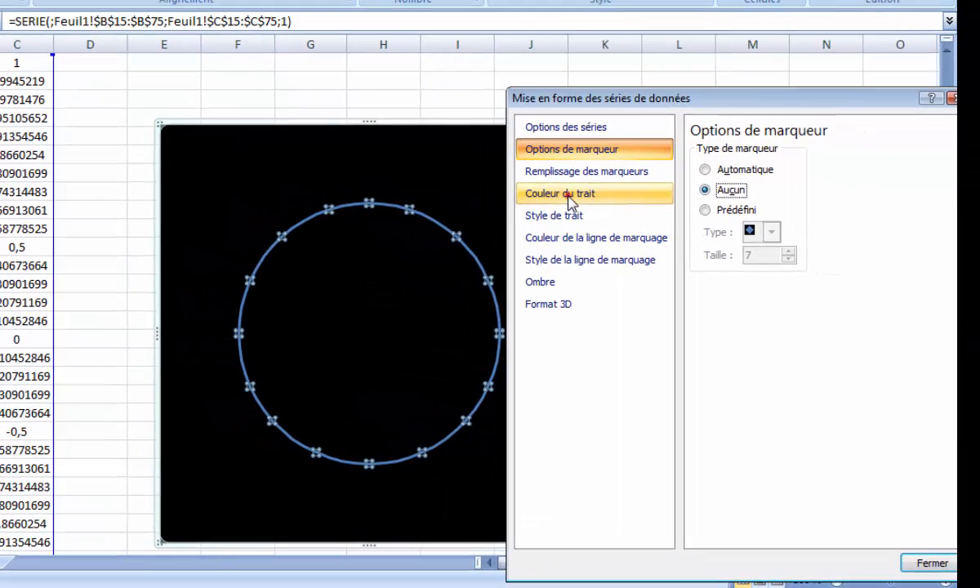
# Give the circle series a solid line in bright green from the standard colour palette.
pyautogui.click(569, 201)
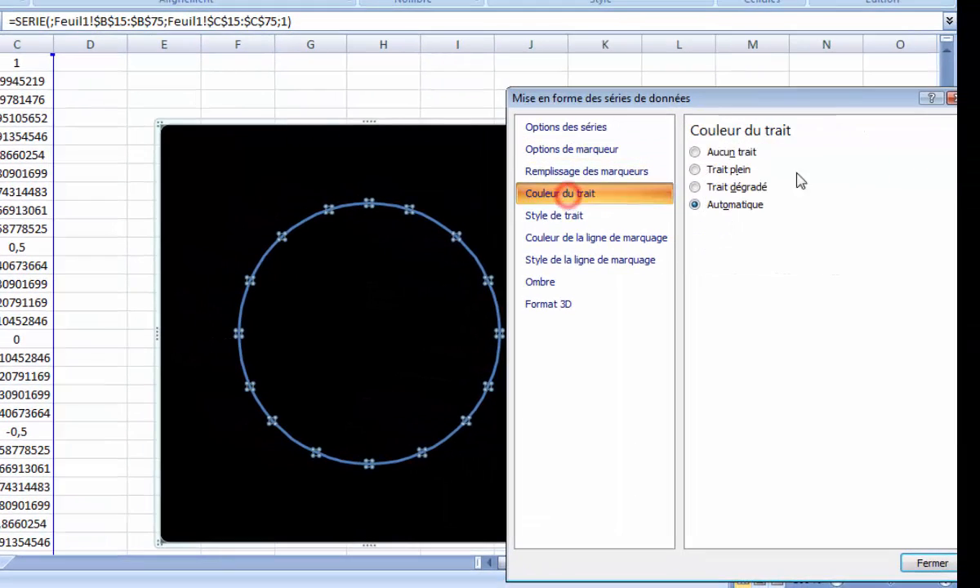
pyautogui.click(697, 171)
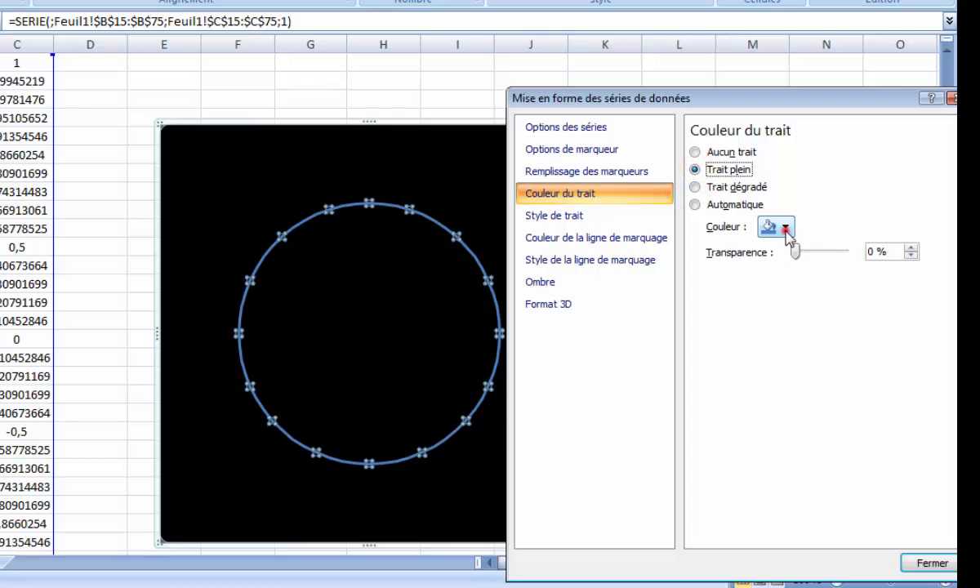
pyautogui.click(786, 230)
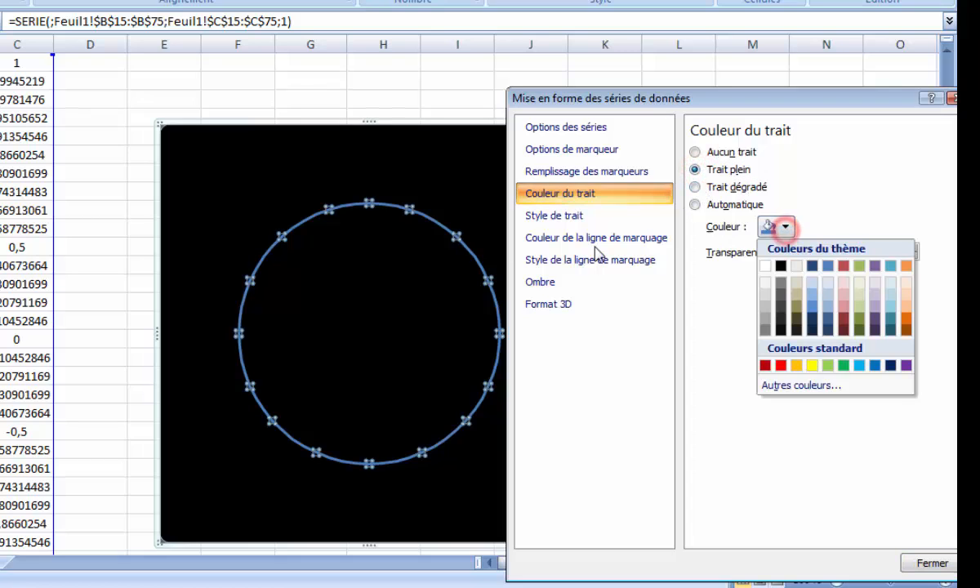
pyautogui.click(819, 384)
pyautogui.click(413, 88)
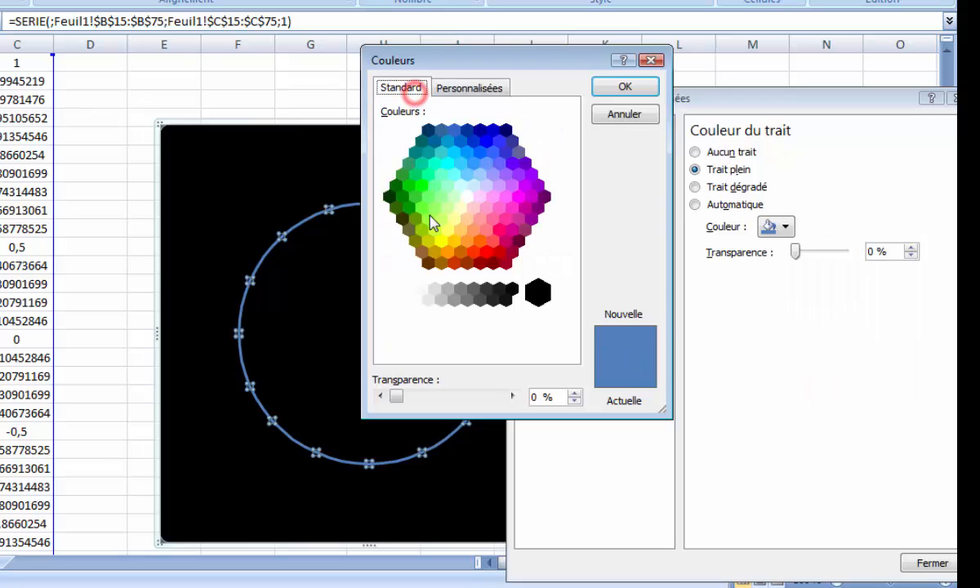
pyautogui.click(421, 205)
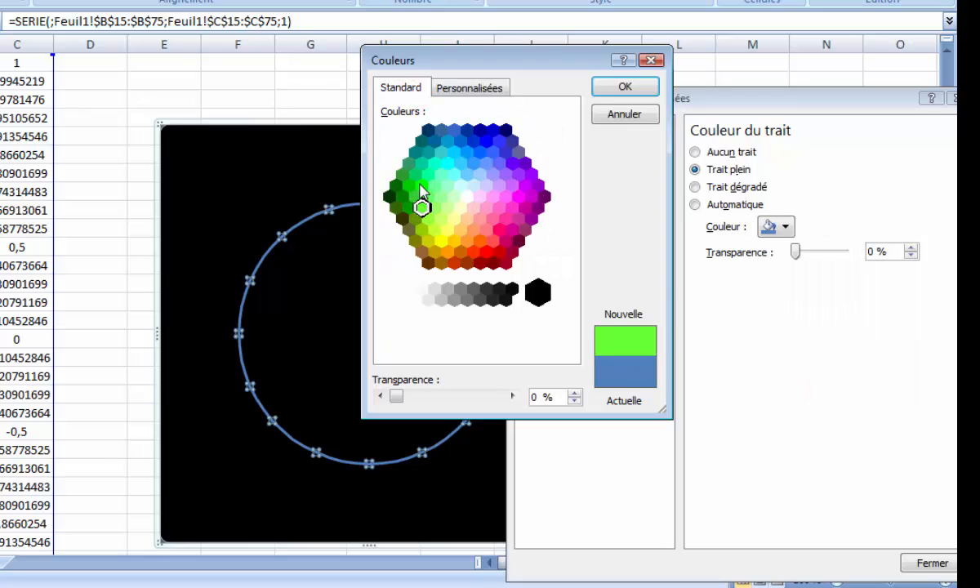
pyautogui.click(617, 88)
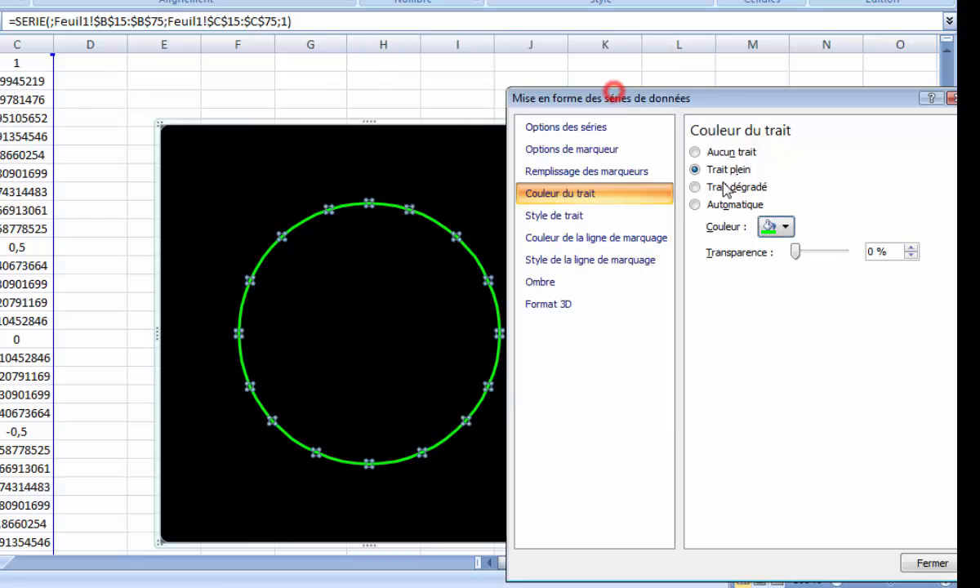
# Set the transparency of the circle's green line to 80%.
pyautogui.moveTo(795, 254); pyautogui.dragTo(844, 255)
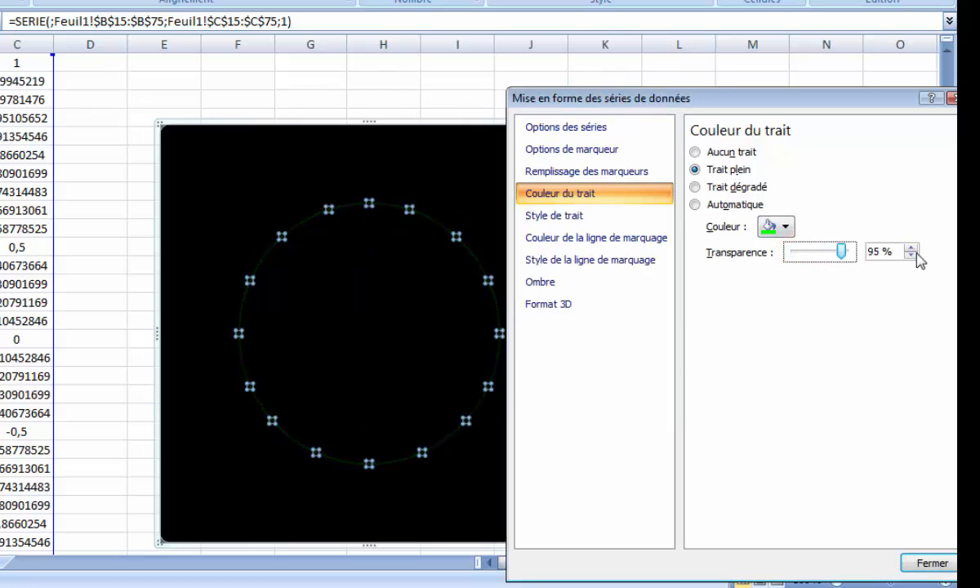
pyautogui.click(911, 248)
pyautogui.click(911, 255)
pyautogui.click(911, 255)
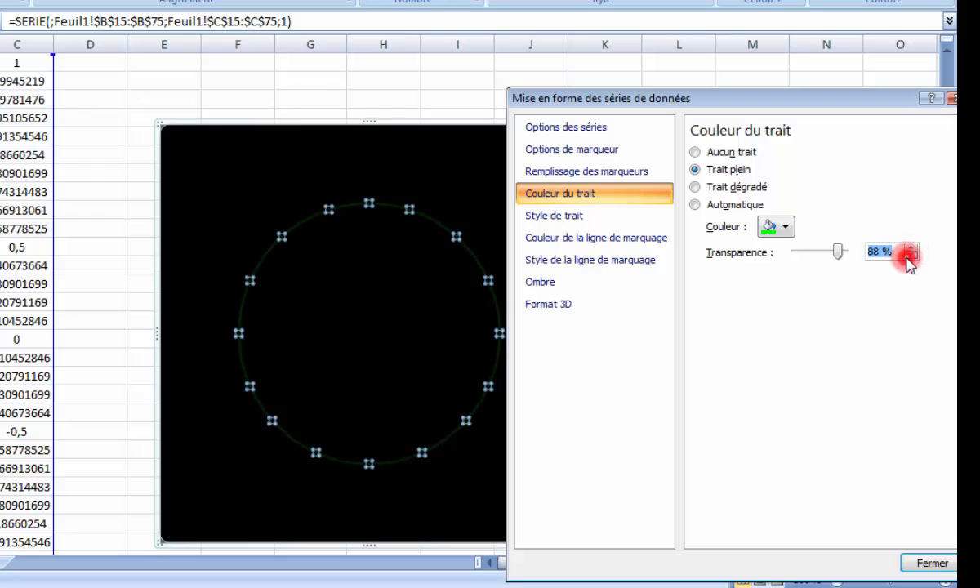
pyautogui.moveTo(839, 253)
pyautogui.mouseDown()
pyautogui.moveTo(831, 254)
pyautogui.moveTo(848, 256)
pyautogui.mouseUp()
pyautogui.click(911, 255)
pyautogui.click(911, 256)
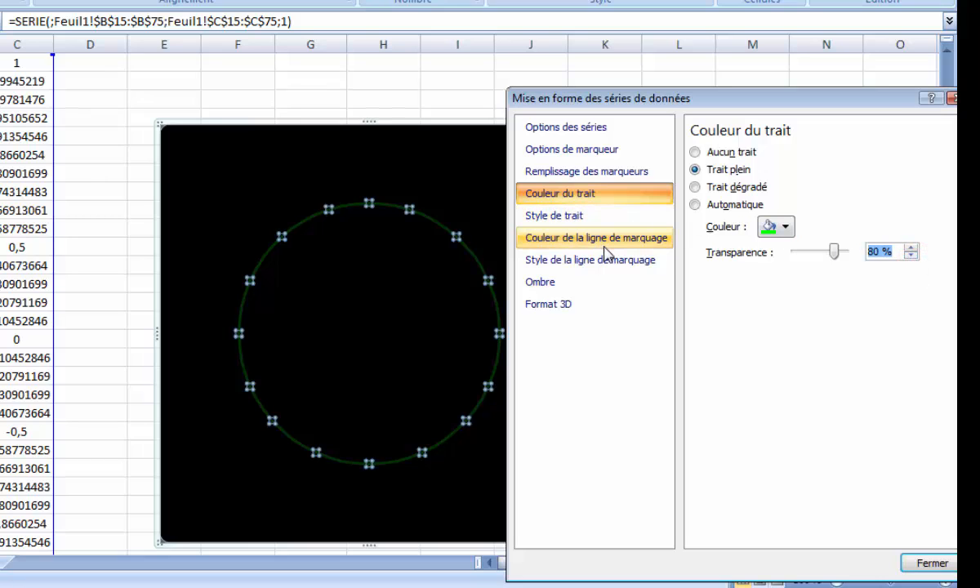
# Set the circle's line width to 1.5 pt, enable line smoothing and close the series formatting.
pyautogui.click(545, 216)
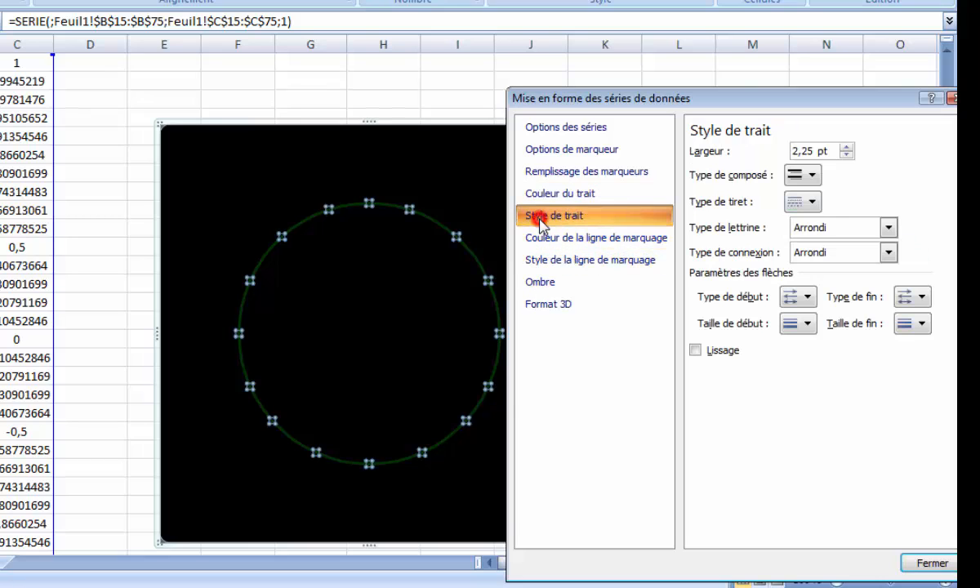
pyautogui.click(847, 155)
pyautogui.click(847, 155)
pyautogui.click(847, 155)
pyautogui.click(847, 156)
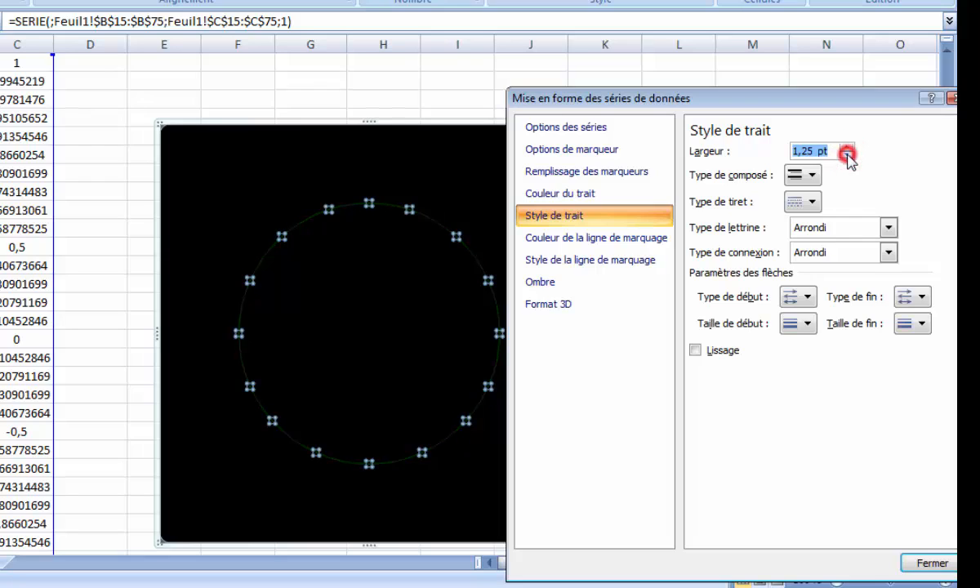
pyautogui.click(847, 148)
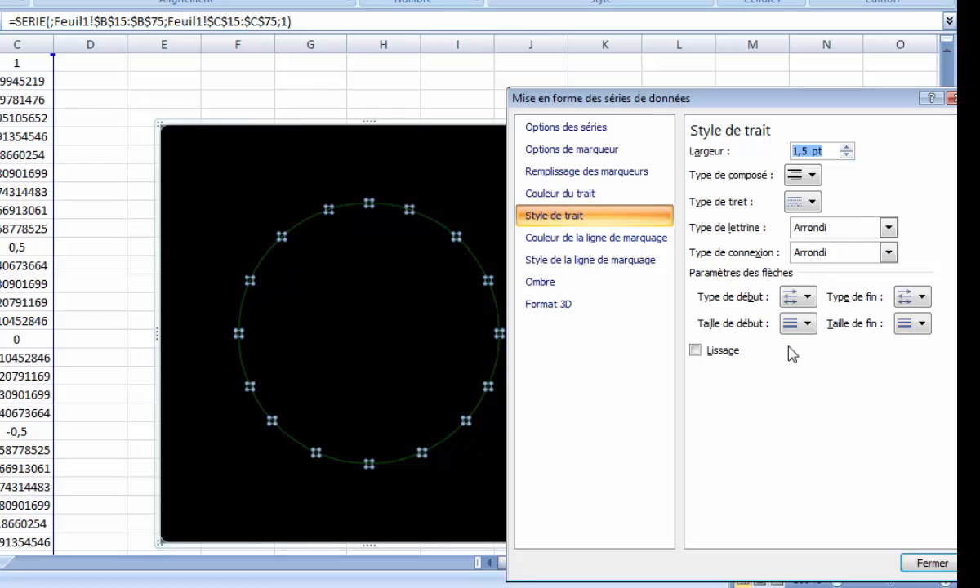
pyautogui.click(696, 350)
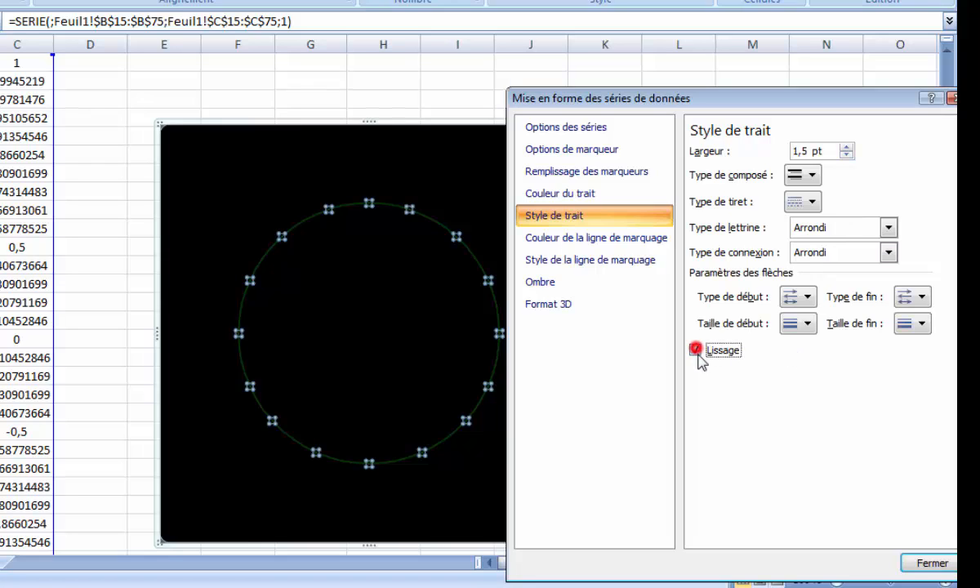
pyautogui.click(932, 564)
pyautogui.click(685, 370)
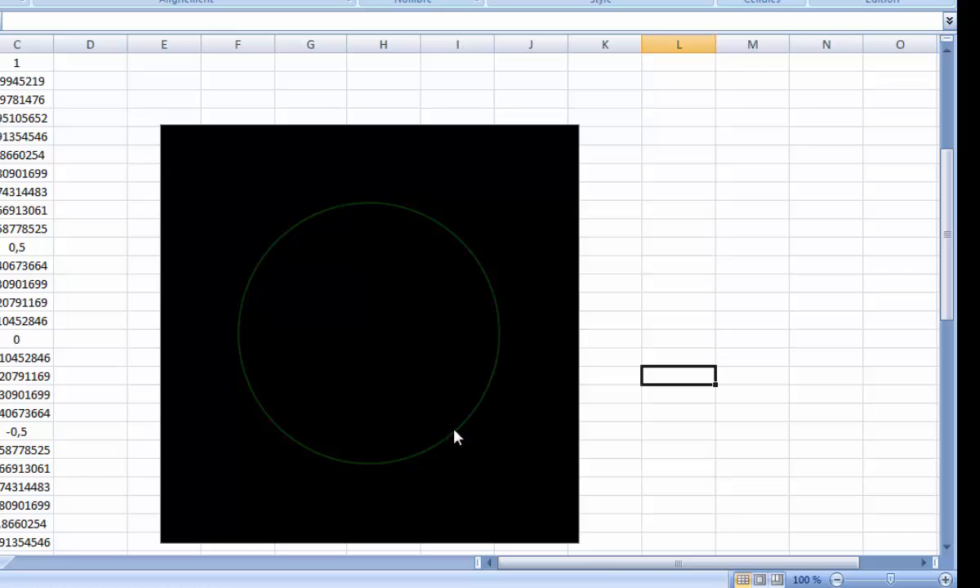
# Move the chart away from the calculation columns so that it spans columns J to O beside the data.
pyautogui.scroll(1, 180, 178)
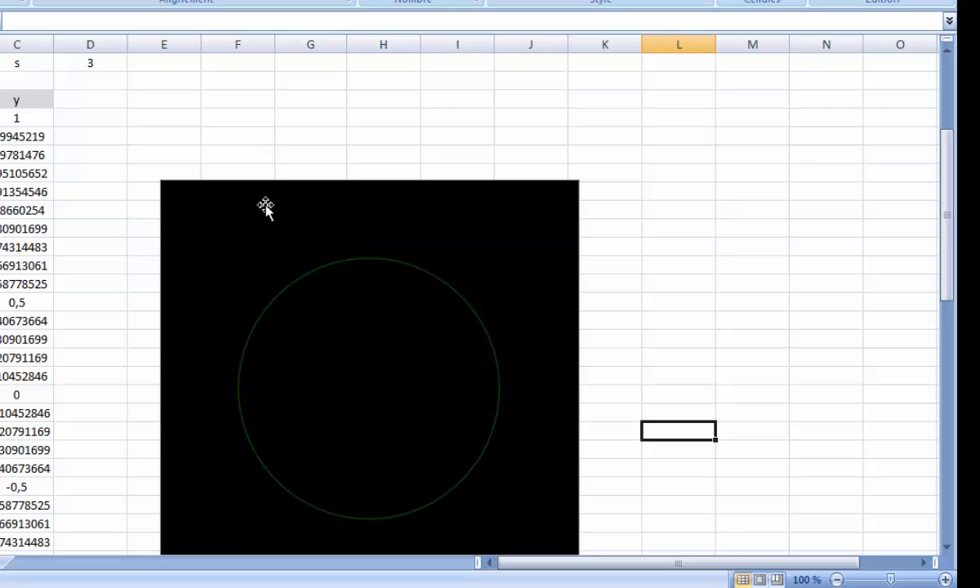
pyautogui.click(172, 184)
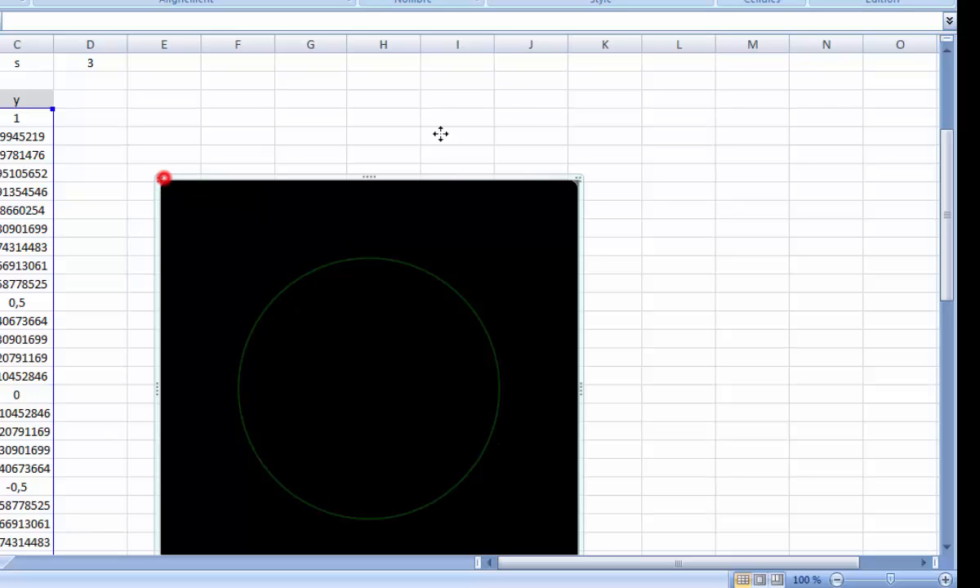
pyautogui.moveTo(162, 178); pyautogui.dragTo(507, 80)
pyautogui.scroll(1, 236, 177)
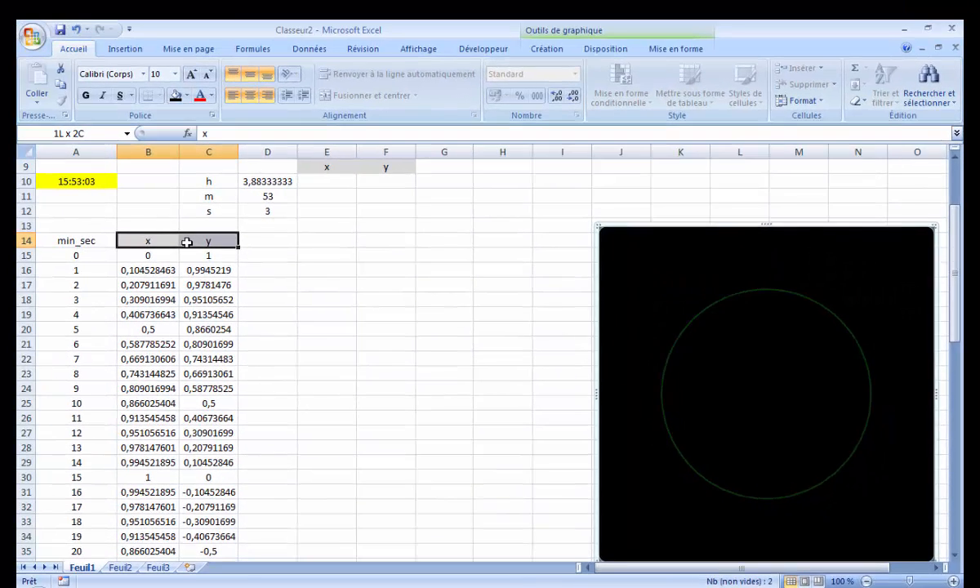
# Copy the x and y headers from B14:C14 and place the copy in F14:G14.
pyautogui.hotkey('ctrl', 'c')
pyautogui.click(327, 239)
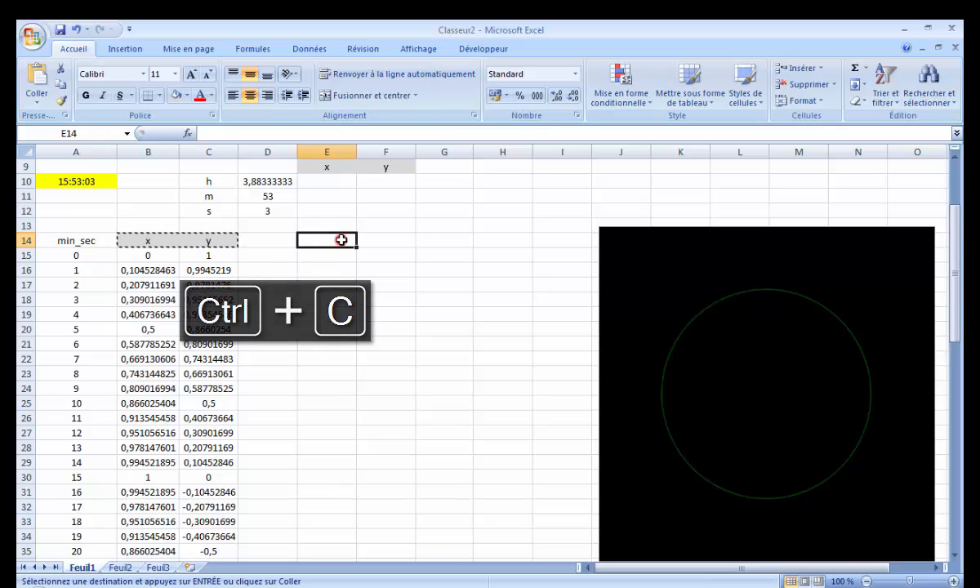
pyautogui.hotkey('ctrl', 'v')
pyautogui.click(360, 285)
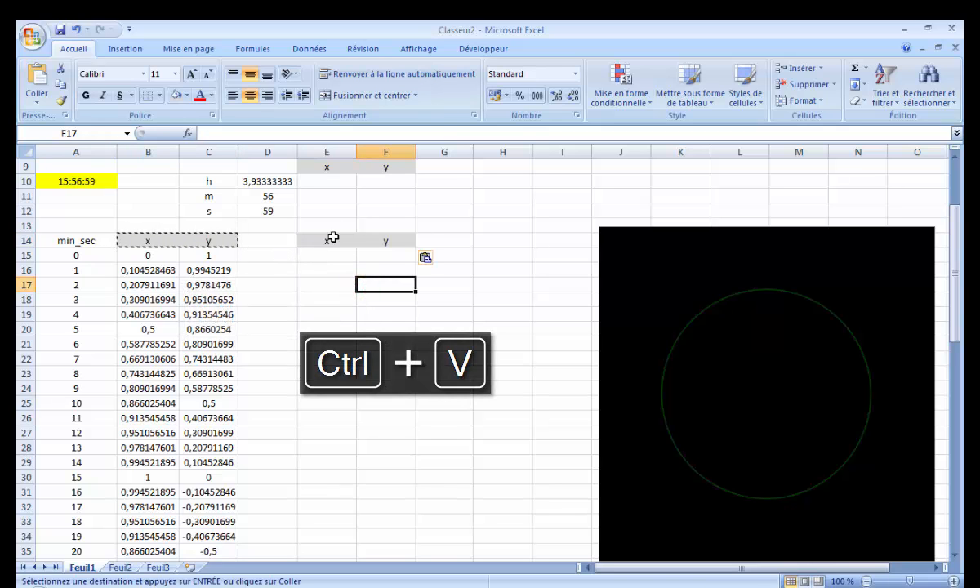
pyautogui.moveTo(327, 237); pyautogui.dragTo(437, 248)
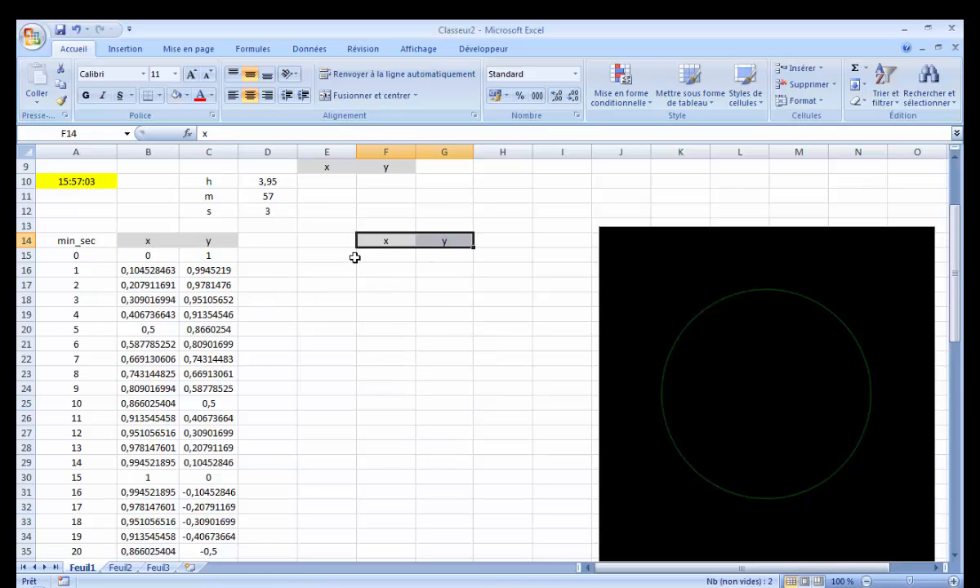
pyautogui.click(356, 257)
# Copy the numbers 0 to 11 from A15:A26 into column E starting at E15.
pyautogui.moveTo(78, 254); pyautogui.dragTo(100, 414)
pyautogui.hotkey('ctrl', 'c')
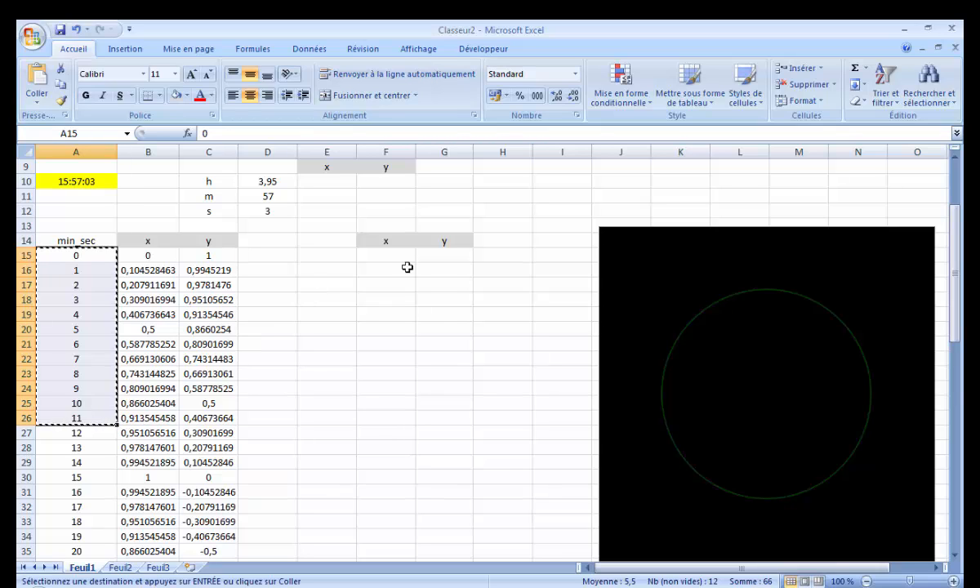
pyautogui.click(329, 254)
pyautogui.hotkey('ctrl', 'v')
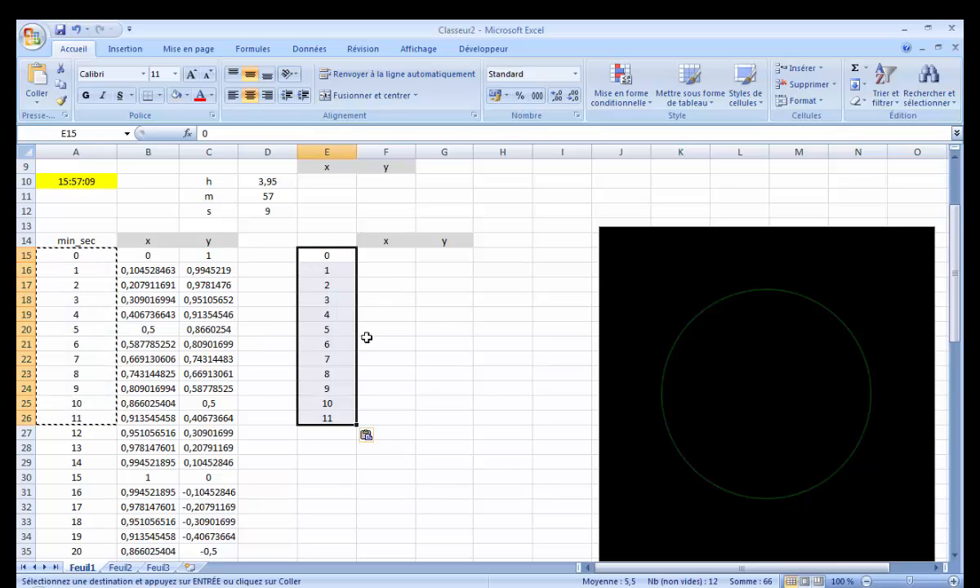
# Try copying the first x cell, B15, into F15 under the new x header.
pyautogui.click(390, 255)
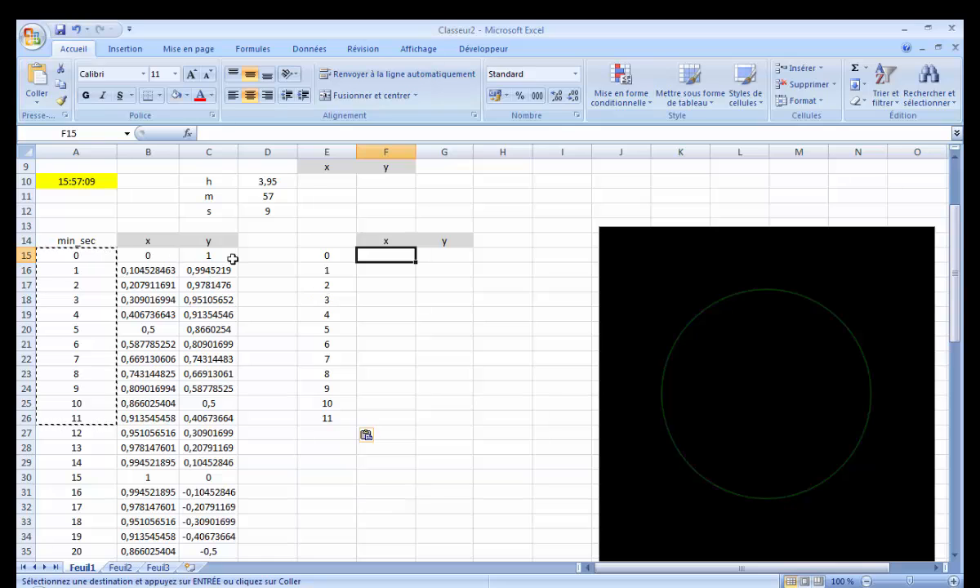
pyautogui.scroll(1, 190, 259)
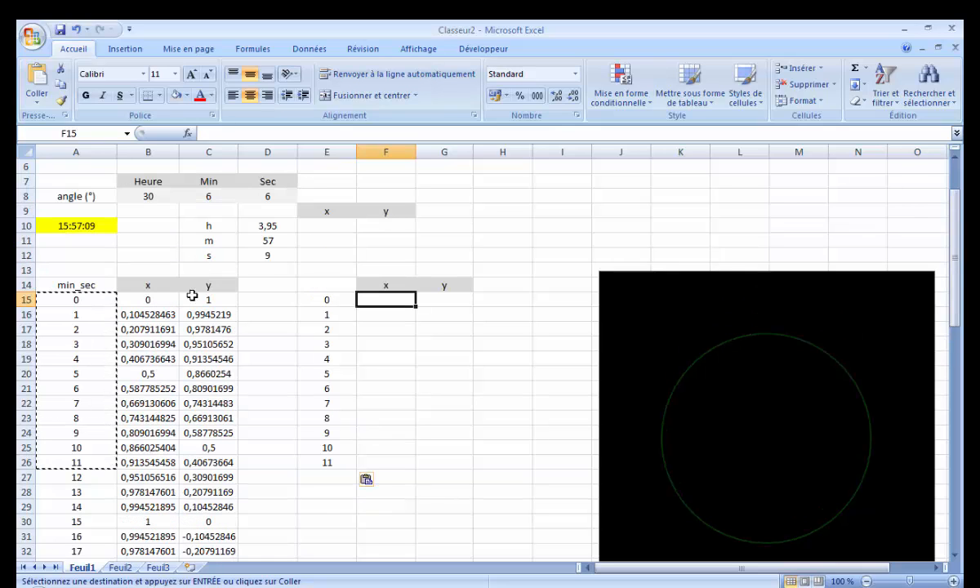
pyautogui.click(149, 299)
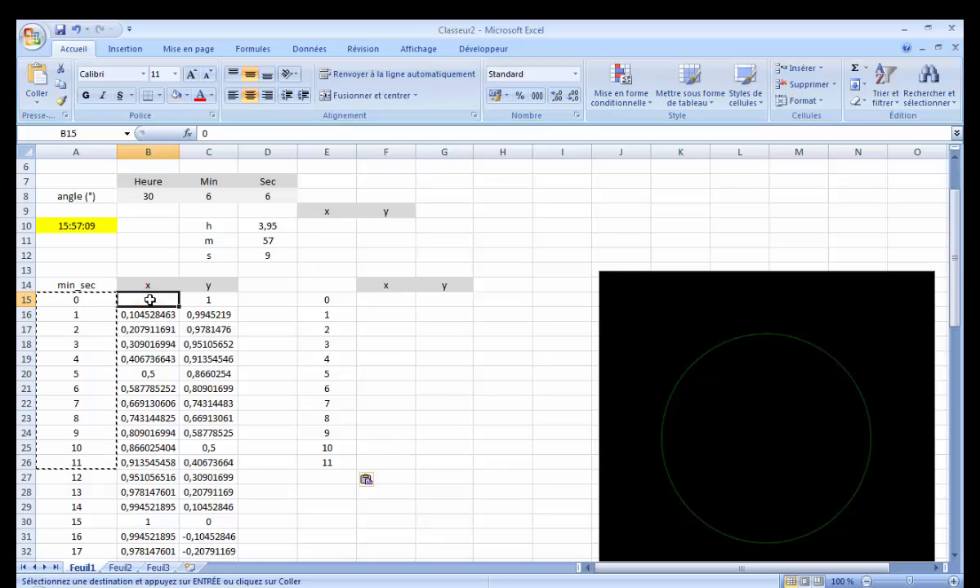
pyautogui.hotkey('ctrl', 'c')
pyautogui.click(381, 300)
pyautogui.hotkey('ctrl', 'v')
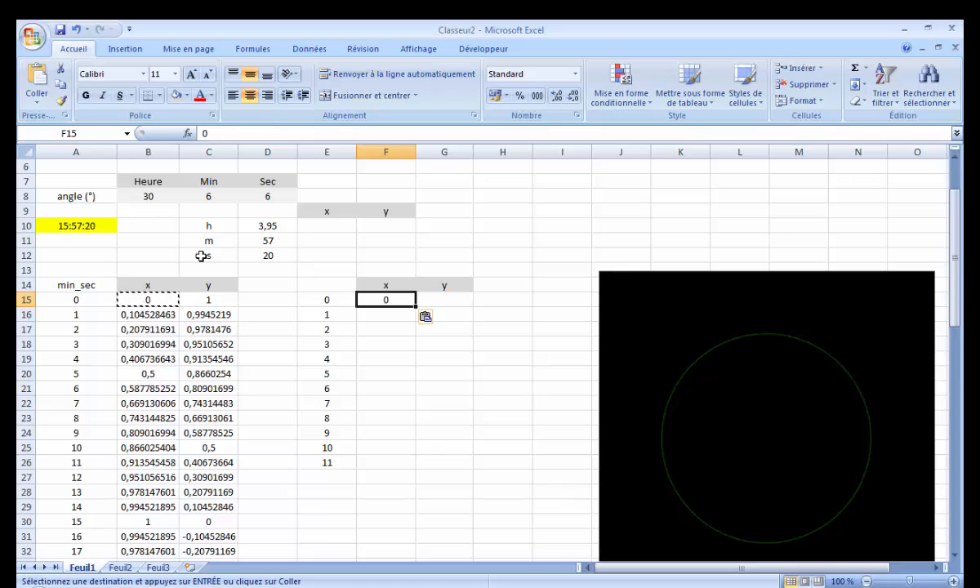
# Copy the cosine formula from B16 into F15 as the first x coordinate of the hour table.
pyautogui.click(164, 314)
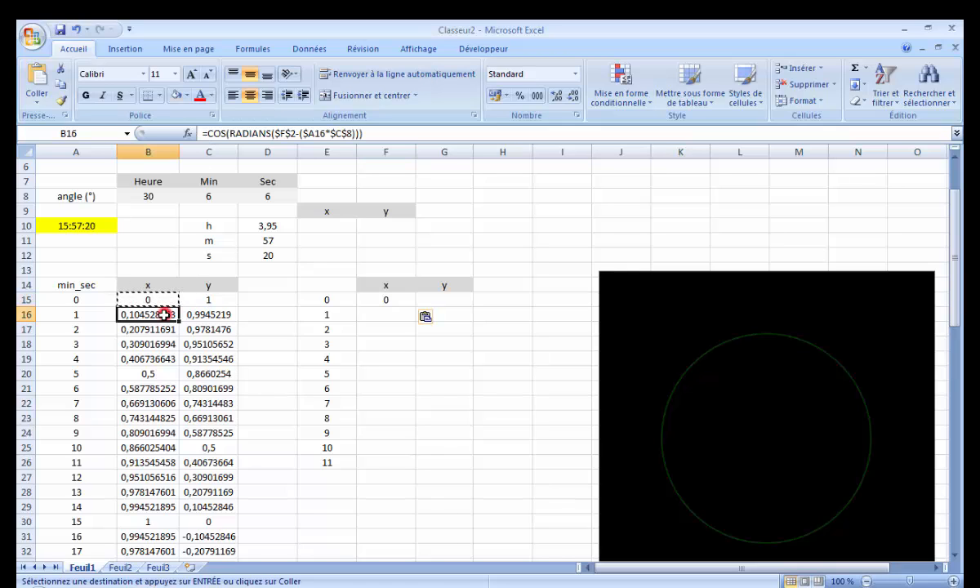
pyautogui.hotkey('ctrl', 'c')
pyautogui.click(380, 300)
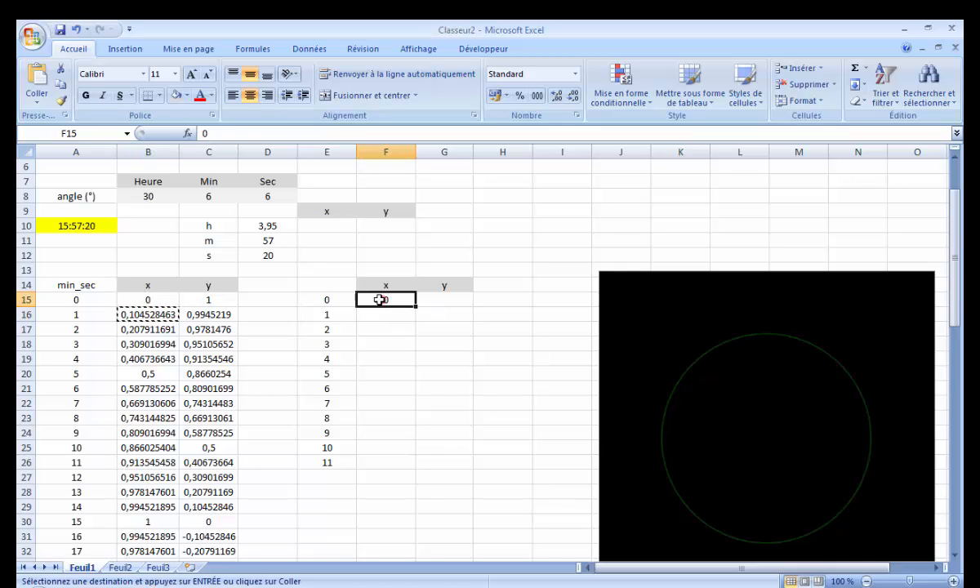
pyautogui.hotkey('ctrl', 'v')
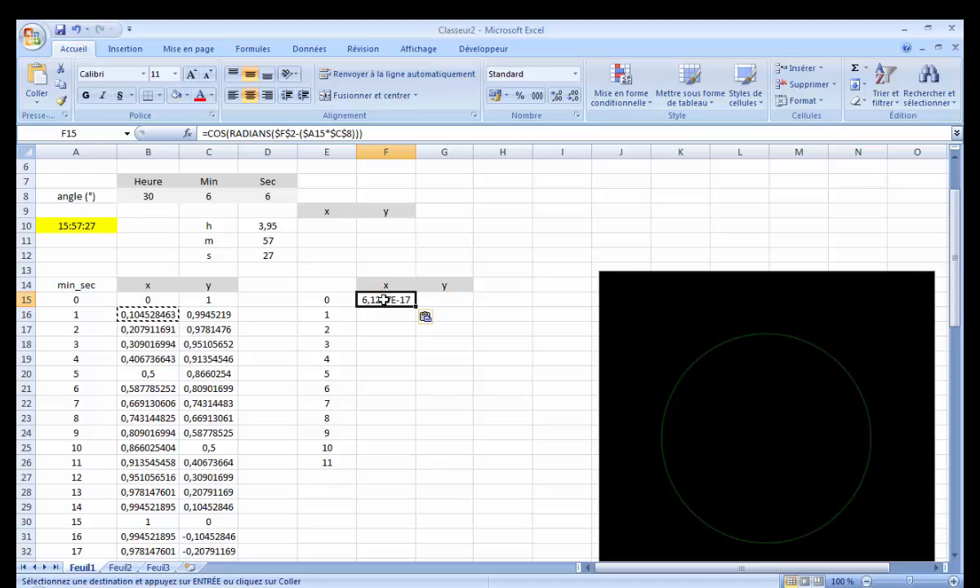
# Change the references in F15 to the hour number and hour angle, giving =COS(RADIANS($F$2-($E15*$B$8))).
pyautogui.click(385, 136)
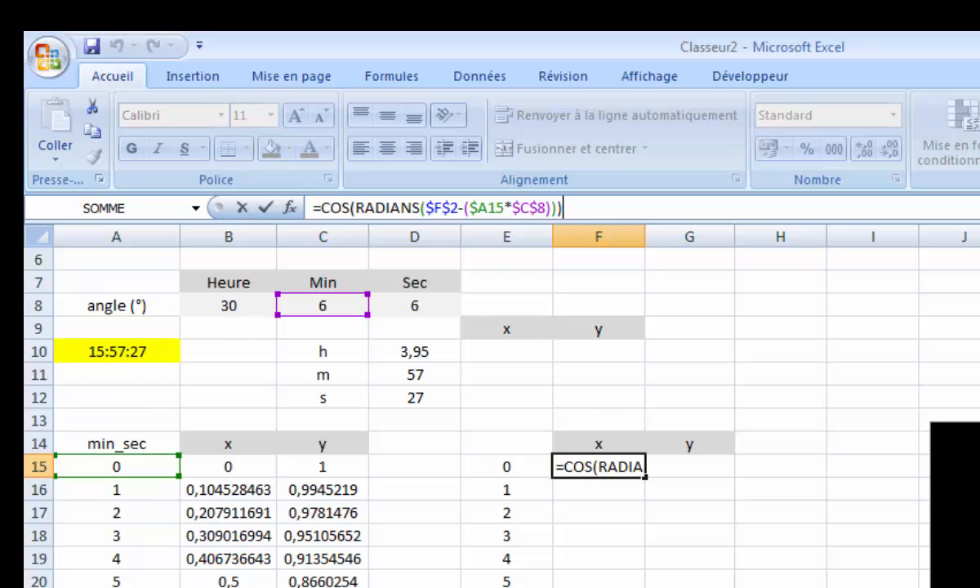
pyautogui.scroll(2, 654, 286)
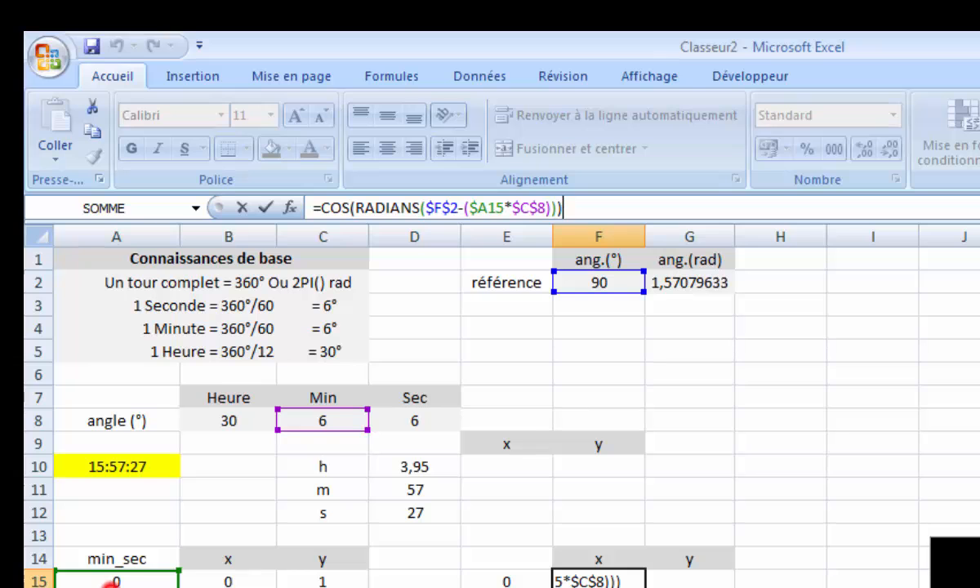
pyautogui.moveTo(110, 581); pyautogui.dragTo(507, 581)
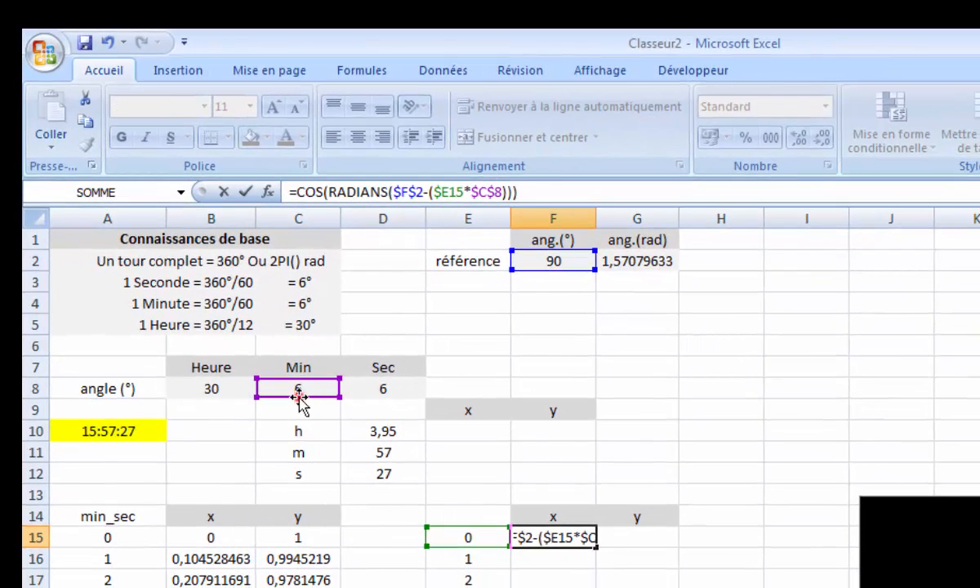
pyautogui.moveTo(300, 398); pyautogui.dragTo(252, 402)
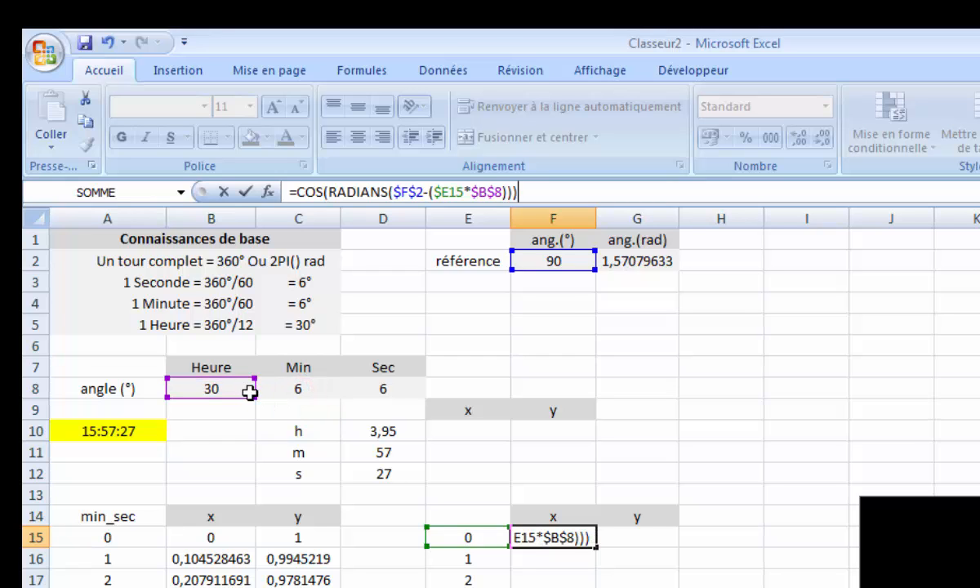
pyautogui.press('Return')
# Extend the F15 formula to G15 and replace COS with SIN there to compute the y coordinate.
pyautogui.click(585, 543)
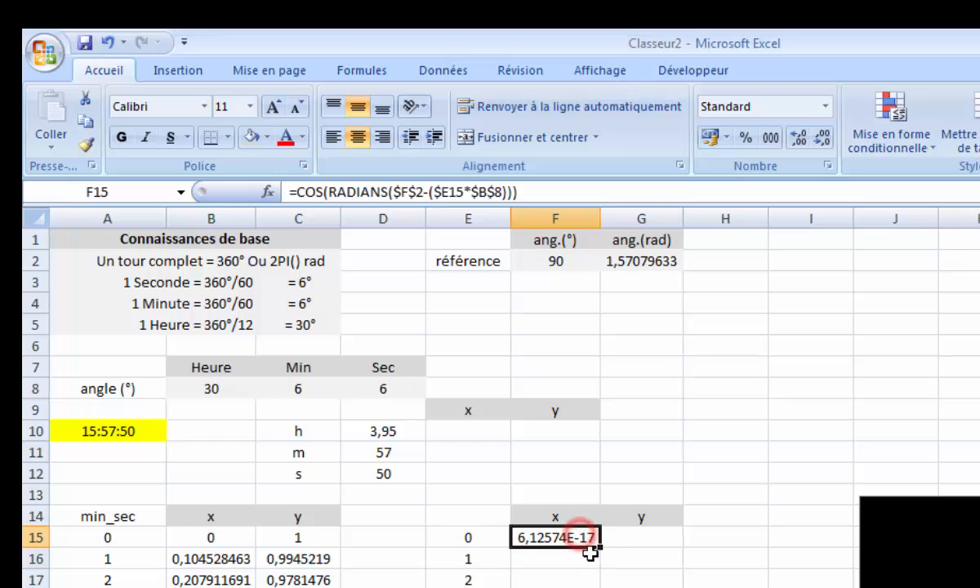
pyautogui.moveTo(601, 548); pyautogui.dragTo(659, 549)
pyautogui.click(640, 538)
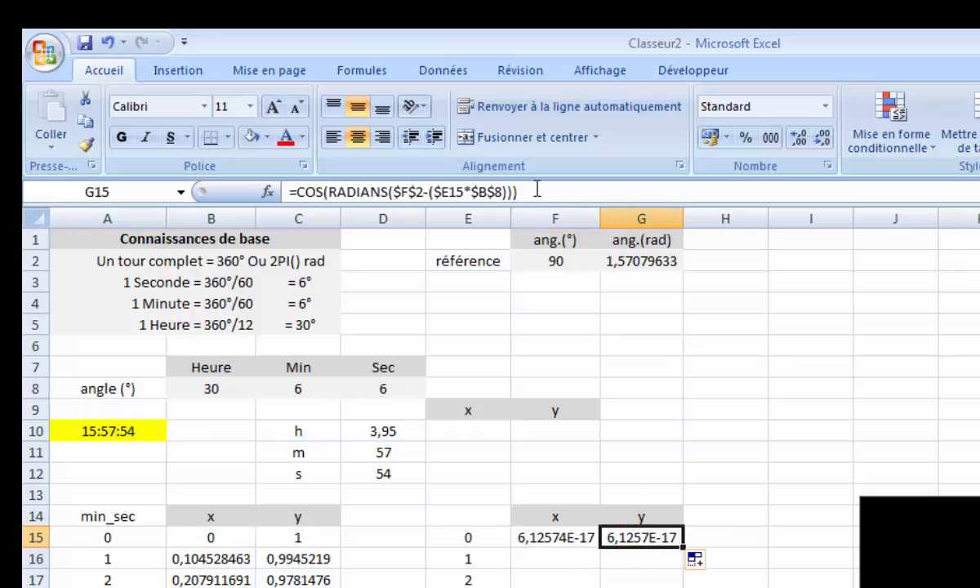
pyautogui.click(594, 192)
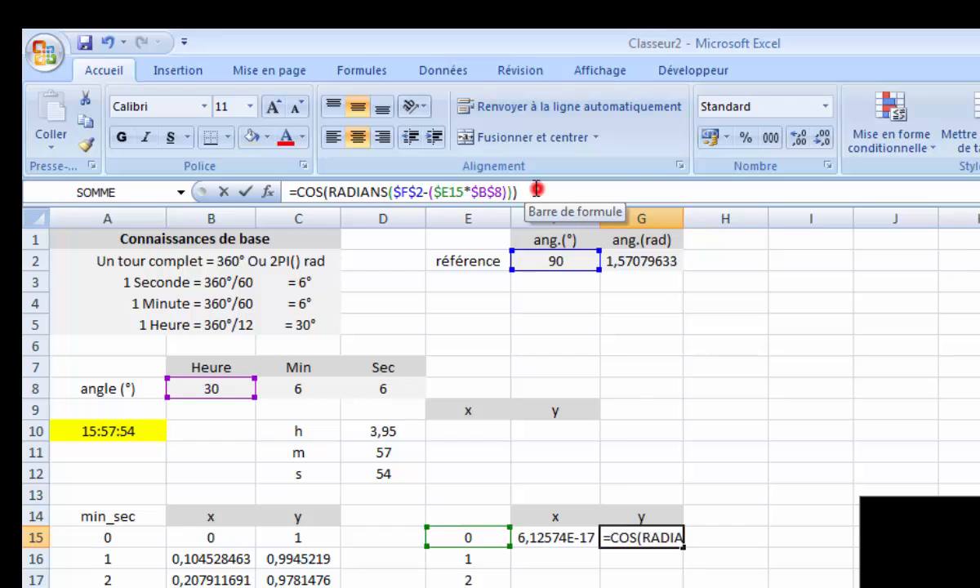
pyautogui.click(323, 192)
pyautogui.press('BackSpace')
pyautogui.press('BackSpace')
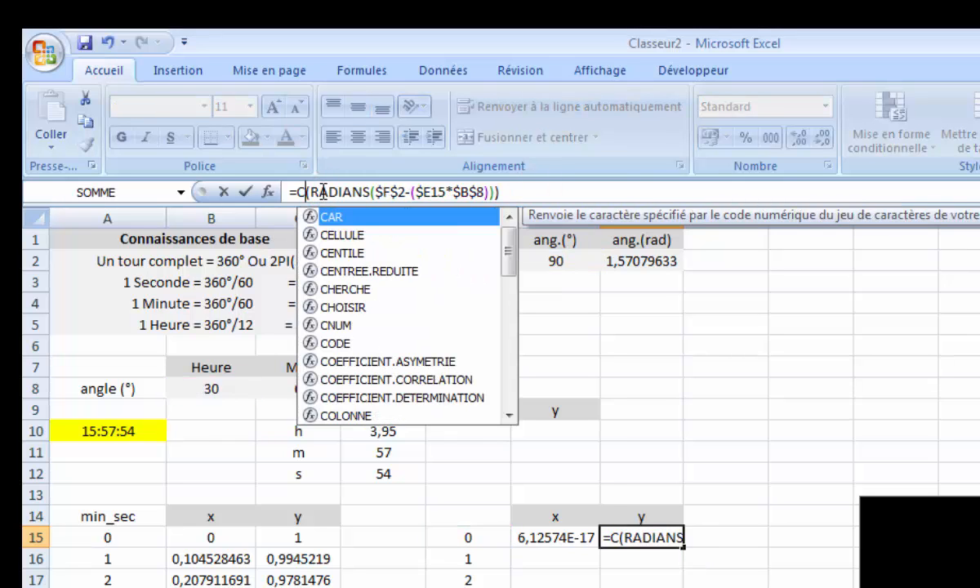
pyautogui.press('BackSpace')
pyautogui.write('sin')
pyautogui.press('Return')
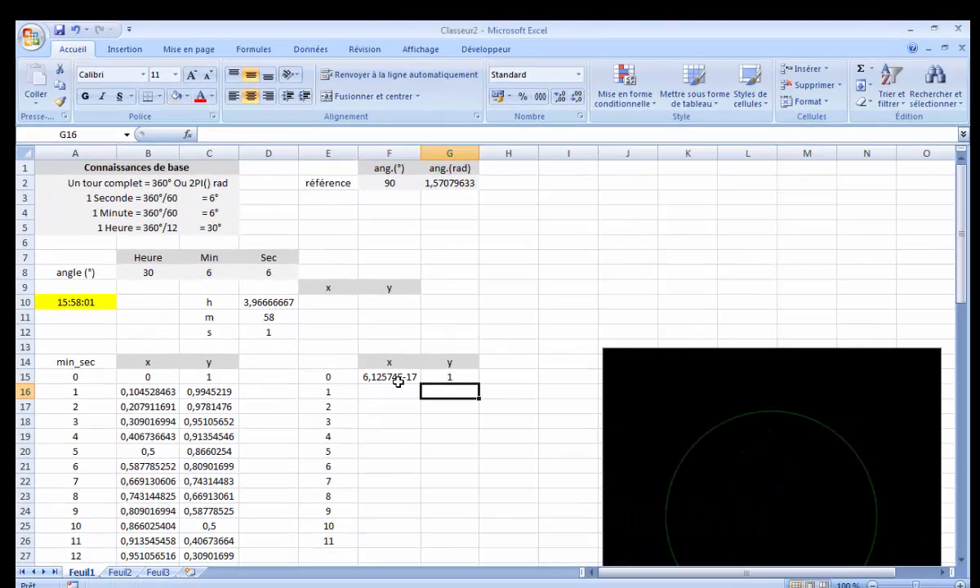
# Fill the x and y formulas from F15:G15 down to row 26.
pyautogui.moveTo(483, 464); pyautogui.dragTo(577, 469)
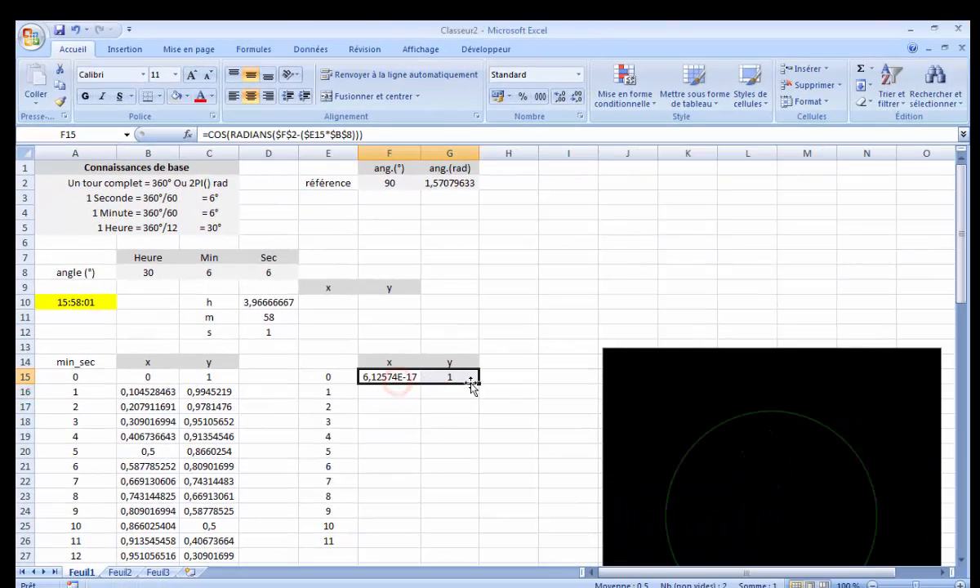
pyautogui.moveTo(479, 385); pyautogui.dragTo(486, 546)
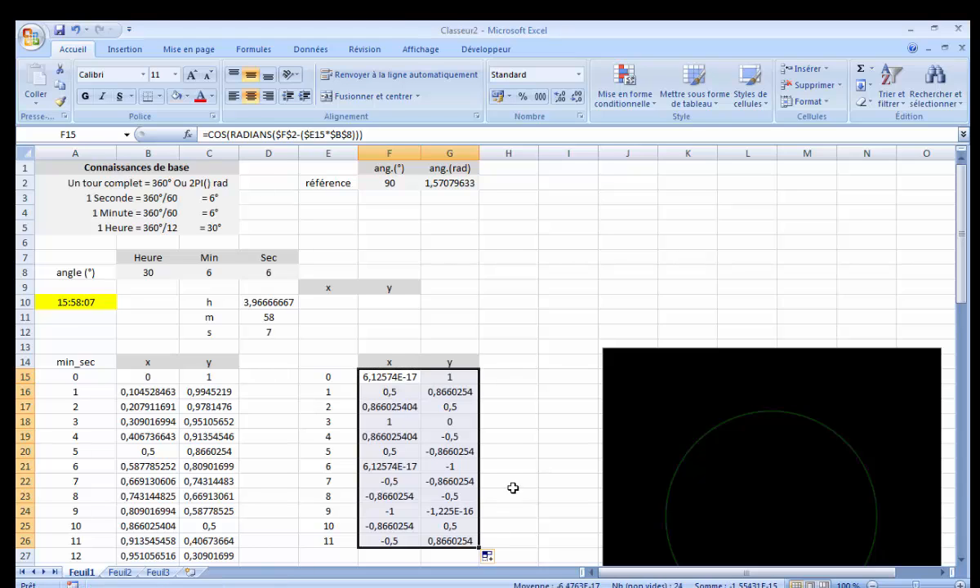
pyautogui.scroll(-1, 513, 488)
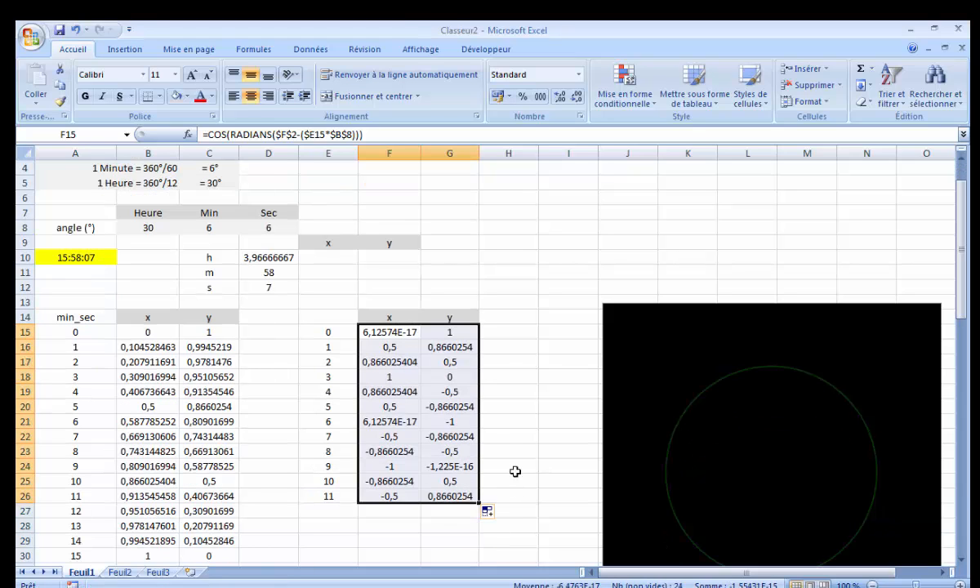
# Replace the x formula in F15 with the value 0.
pyautogui.click(394, 331)
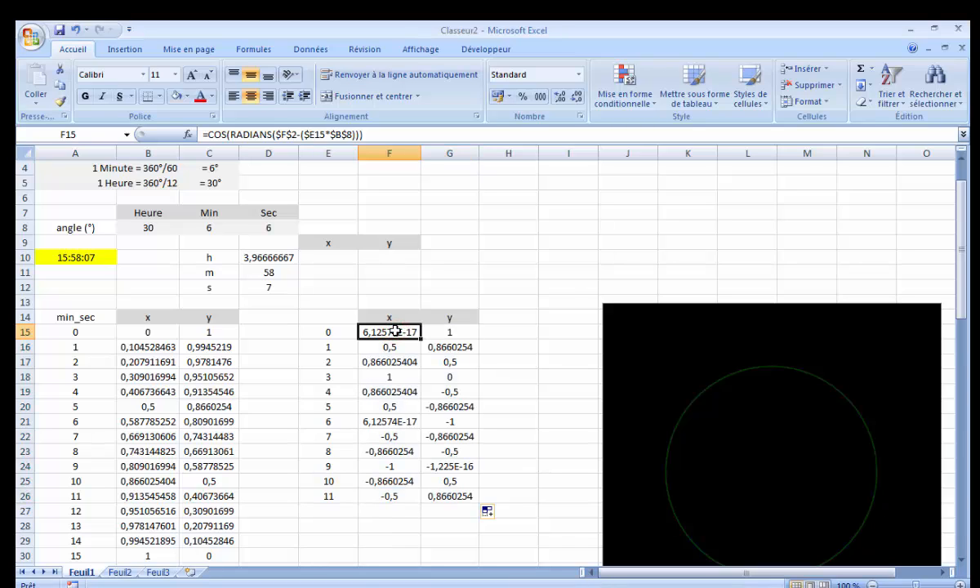
pyautogui.write('0')
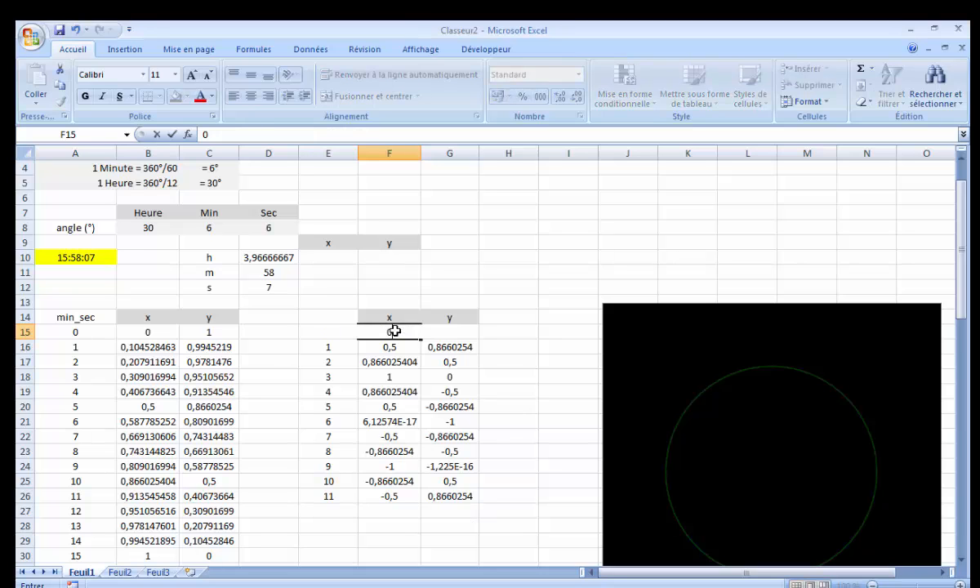
pyautogui.click(447, 510)
pyautogui.scroll(-1, 394, 327)
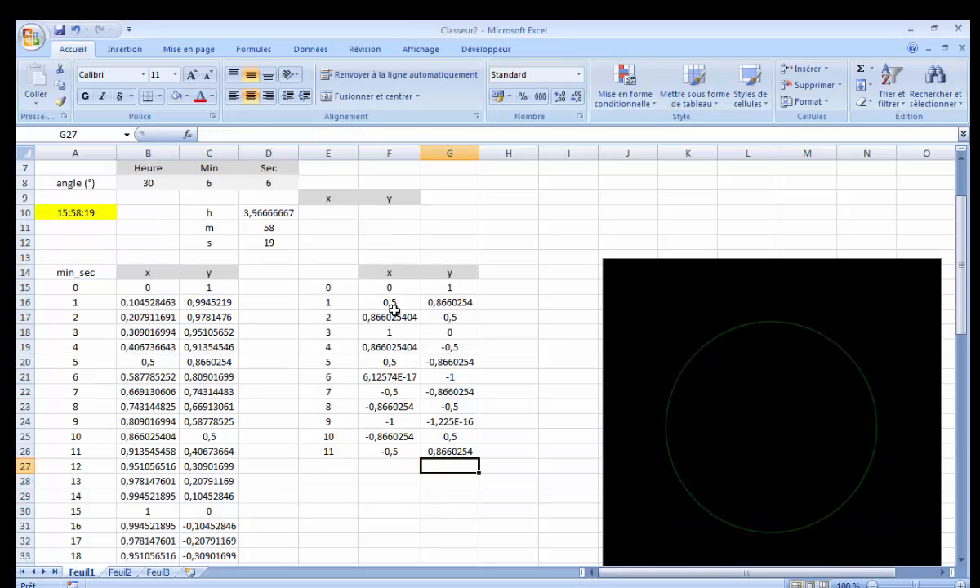
pyautogui.moveTo(389, 286); pyautogui.dragTo(448, 451)
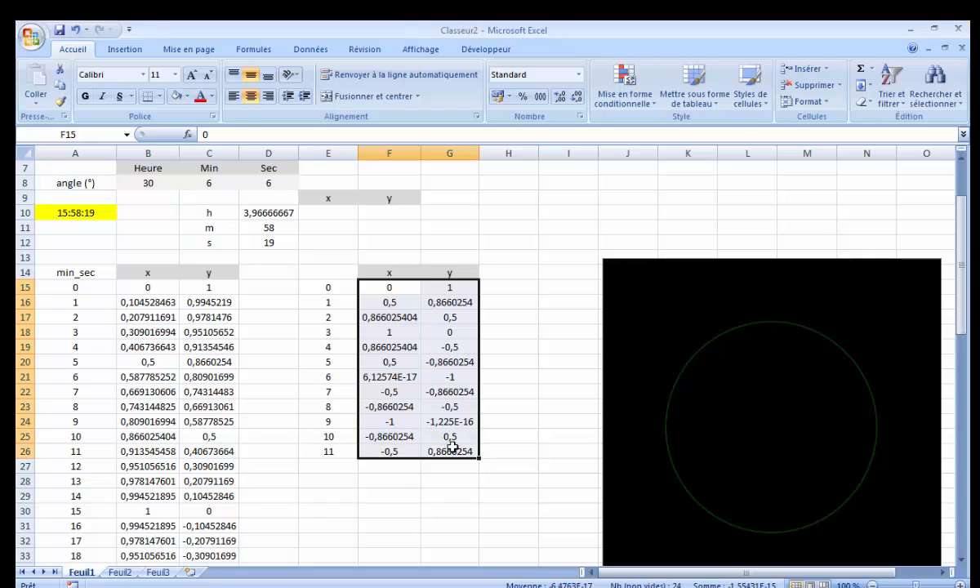
pyautogui.click(441, 496)
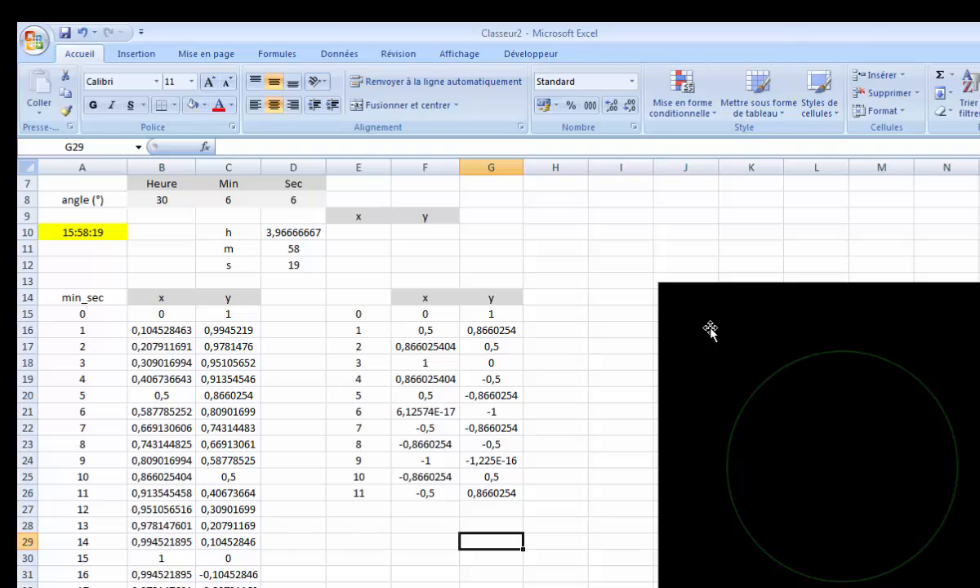
# Add a chart data series named cadranH with its X values taken from F15:F26.
pyautogui.rightClick(710, 330)
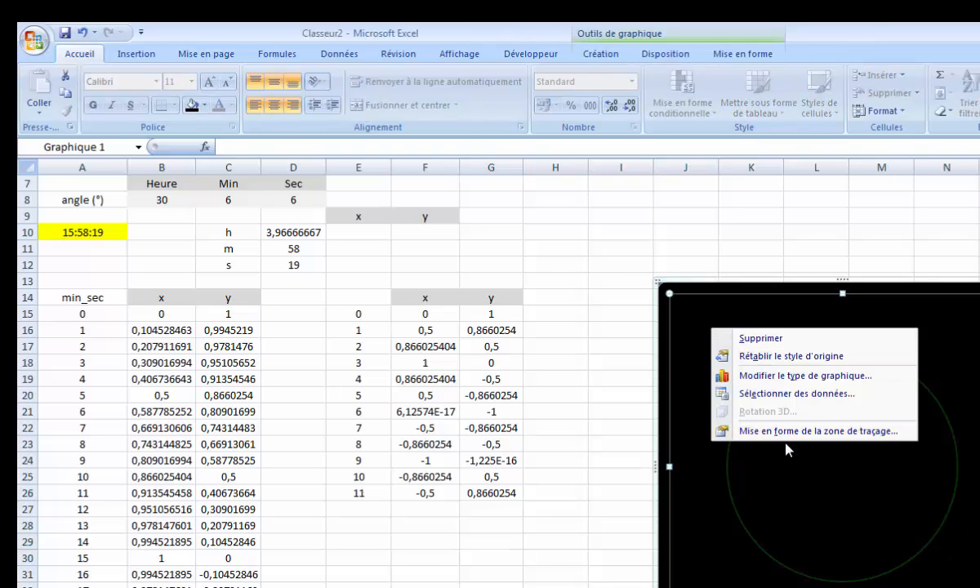
pyautogui.click(779, 394)
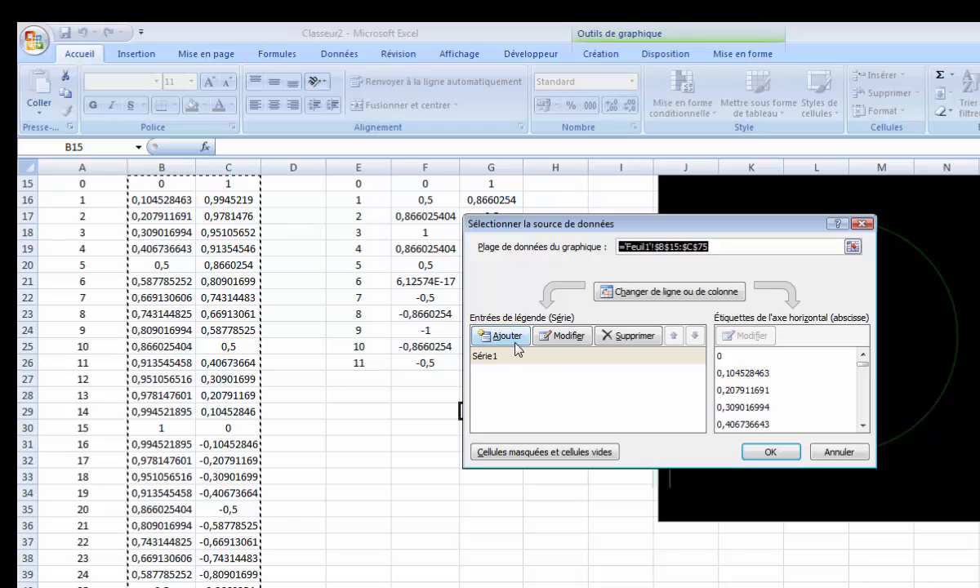
pyautogui.click(516, 342)
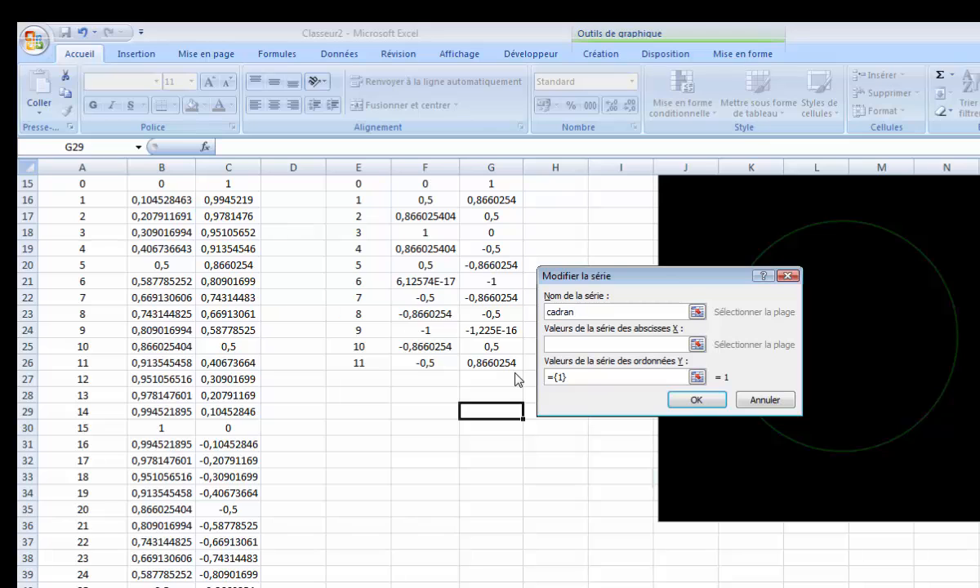
pyautogui.click(696, 346)
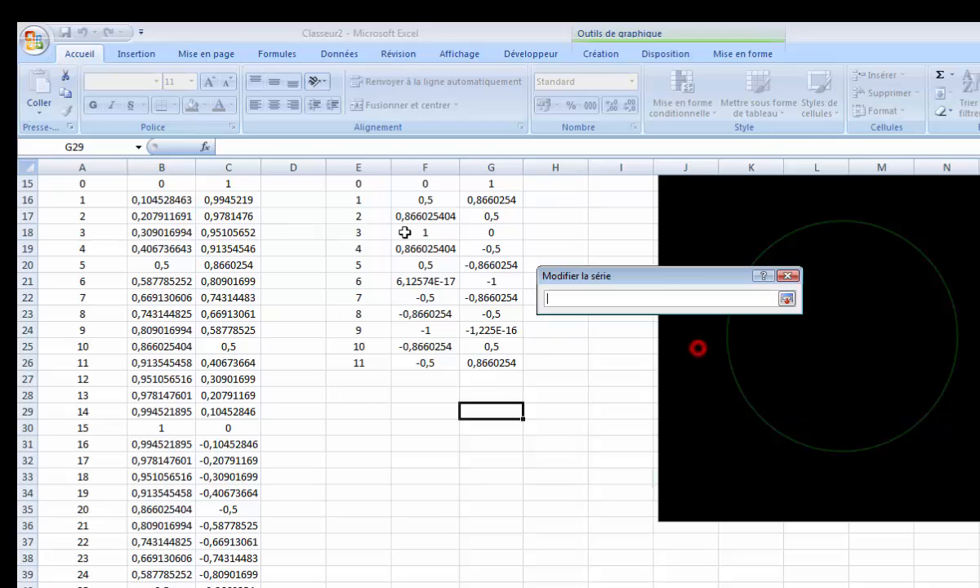
pyautogui.scroll(1, 416, 249)
pyautogui.moveTo(416, 235); pyautogui.dragTo(424, 412)
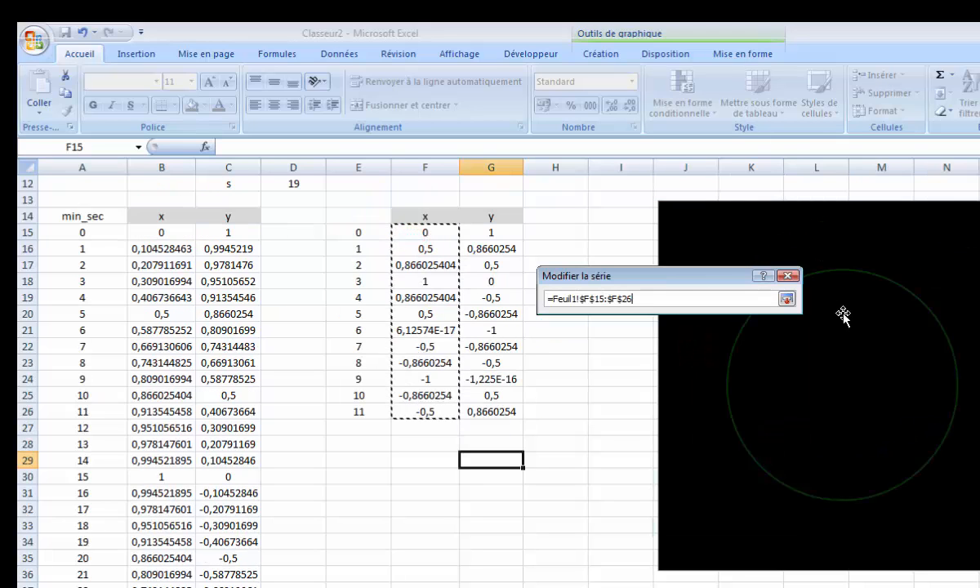
pyautogui.click(786, 299)
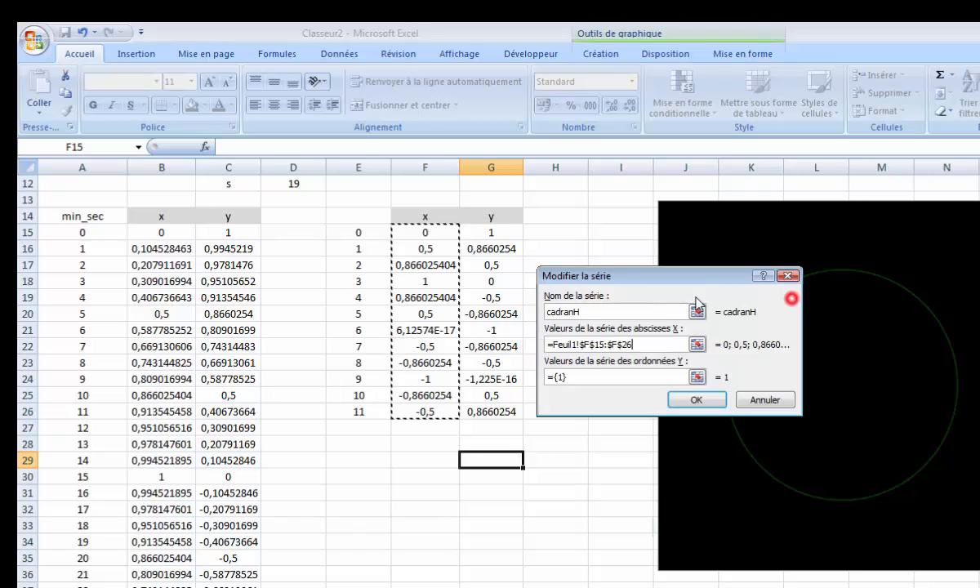
# Set the Y values of the cadranH series to G15:G26 and accept the chart's data source.
pyautogui.click(696, 378)
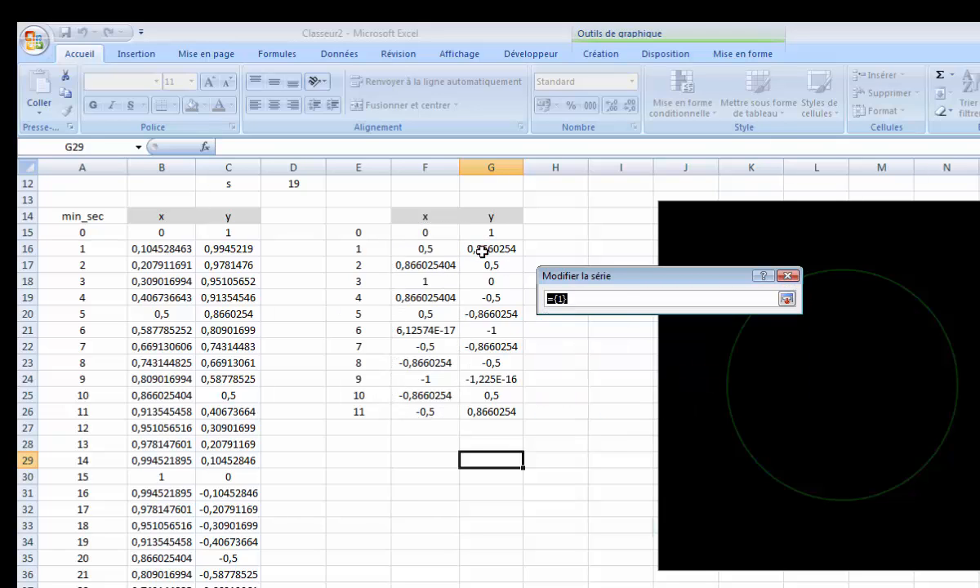
pyautogui.moveTo(482, 254); pyautogui.dragTo(499, 400)
pyautogui.moveTo(493, 231); pyautogui.dragTo(509, 412)
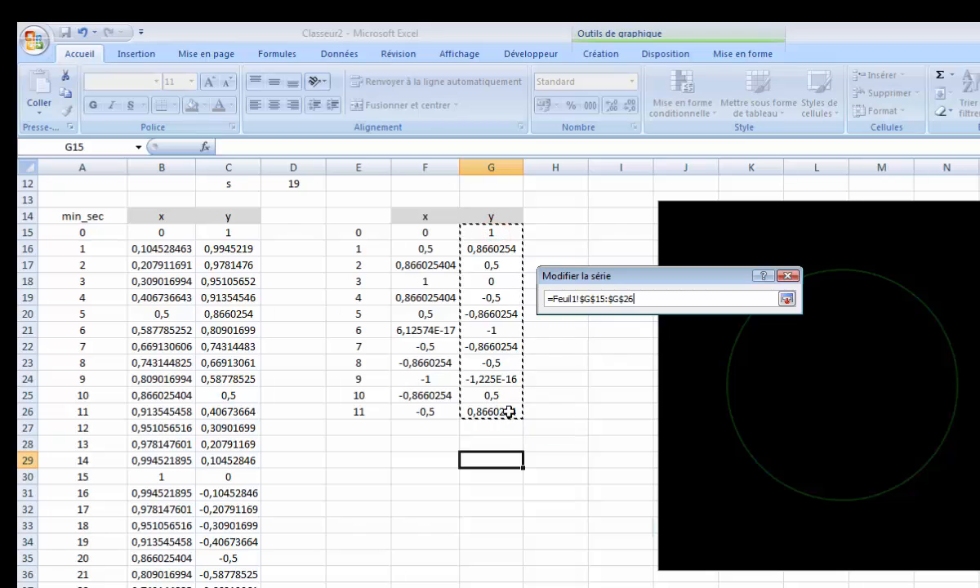
pyautogui.click(787, 299)
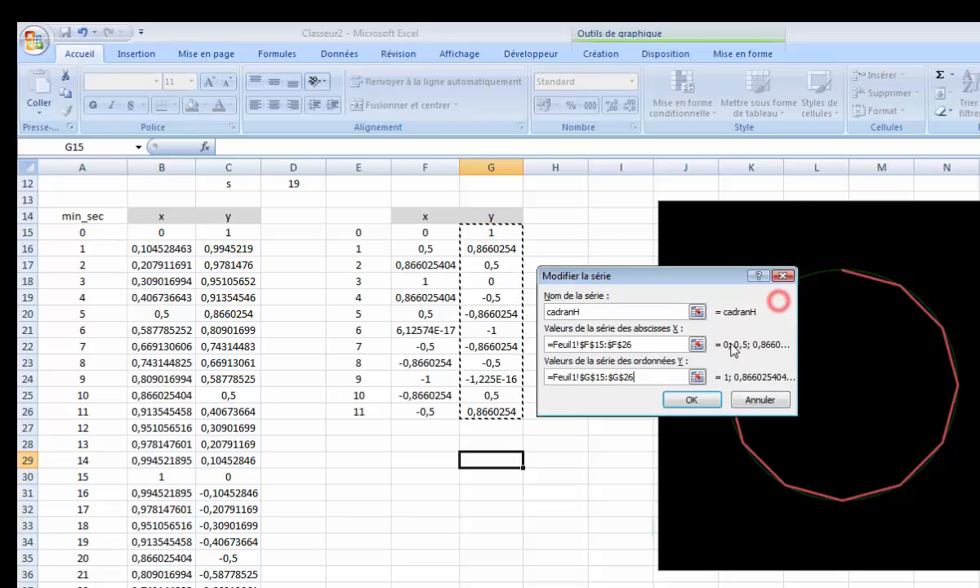
pyautogui.click(688, 401)
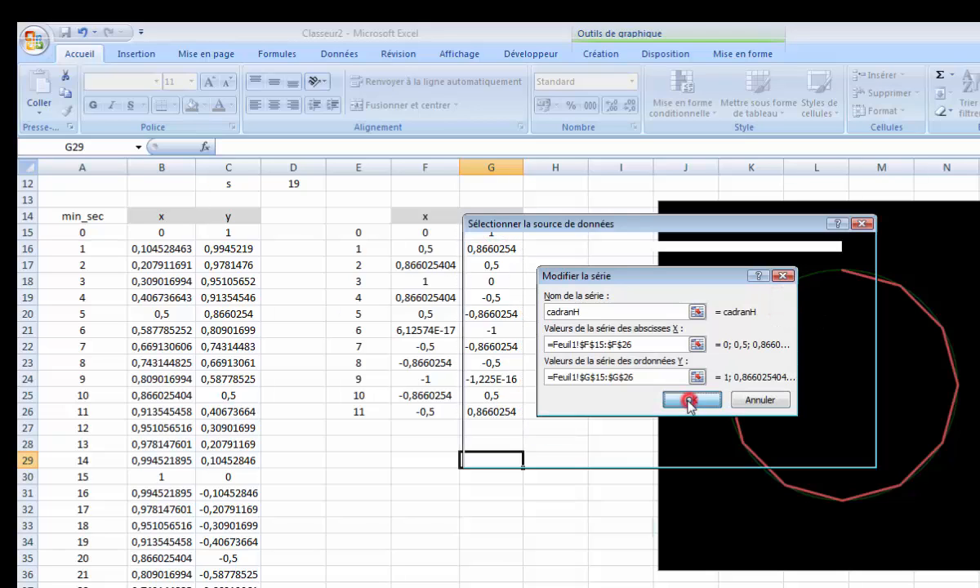
pyautogui.click(724, 427)
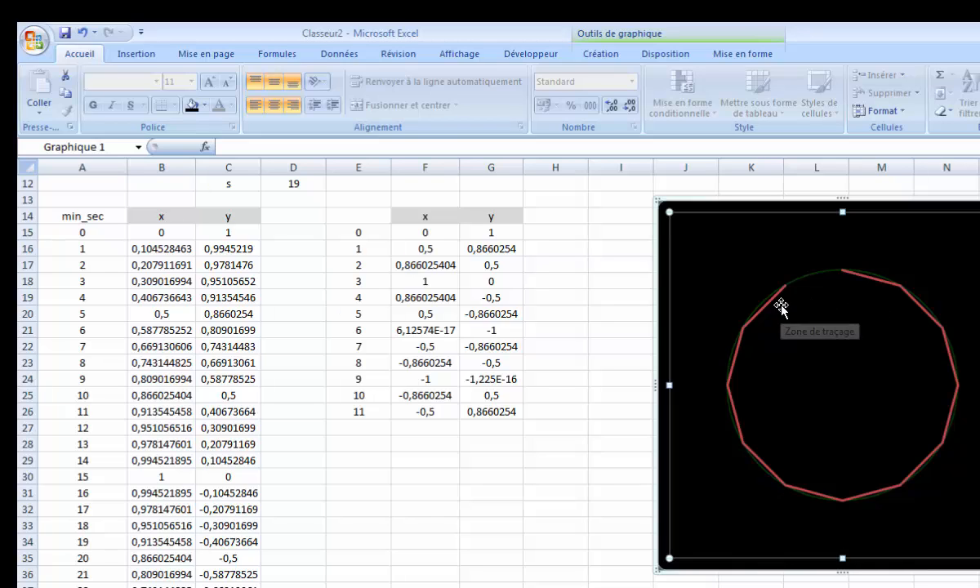
# Change the chart type of the cadranH series to an XY scatter with markers only.
pyautogui.moveTo(748, 331)
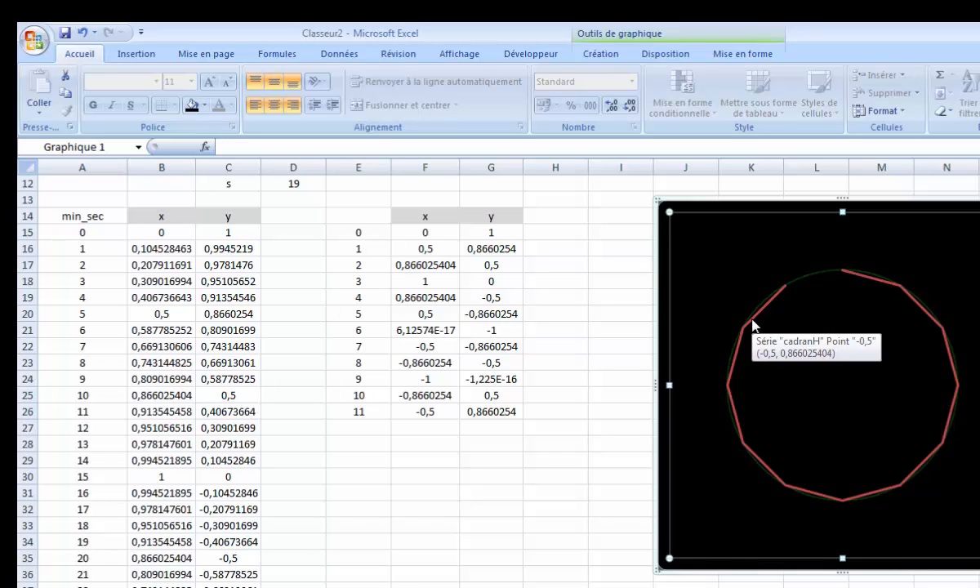
pyautogui.click(752, 325)
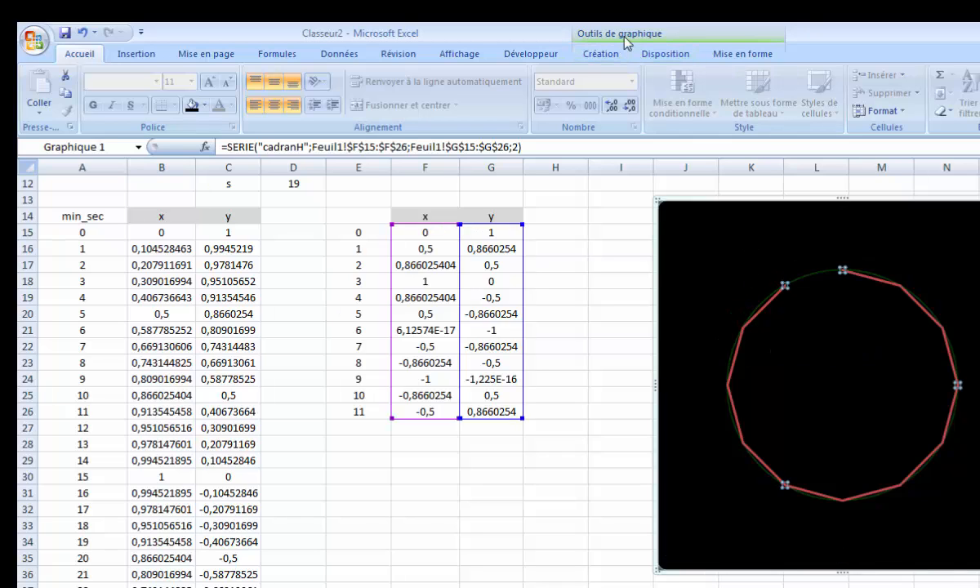
pyautogui.click(597, 56)
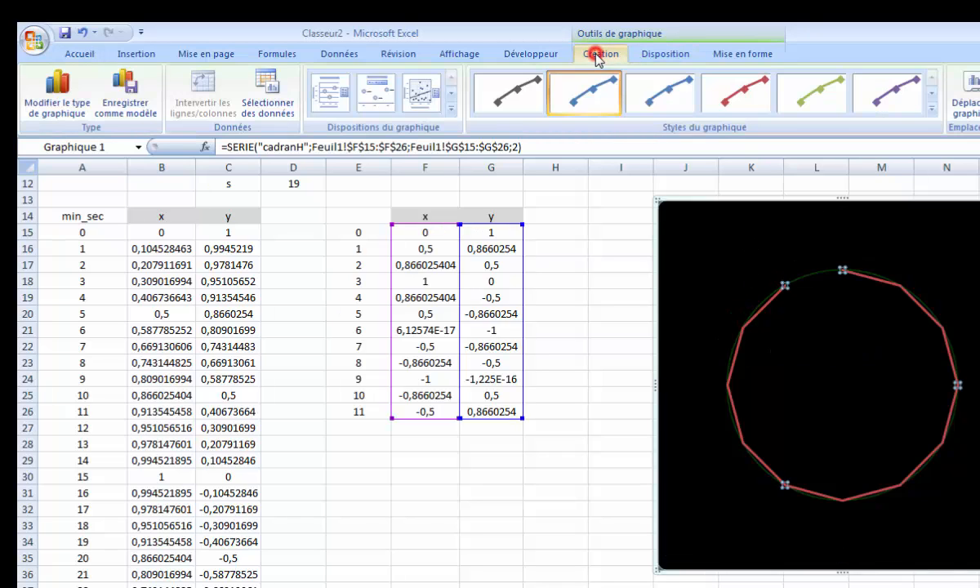
pyautogui.click(70, 110)
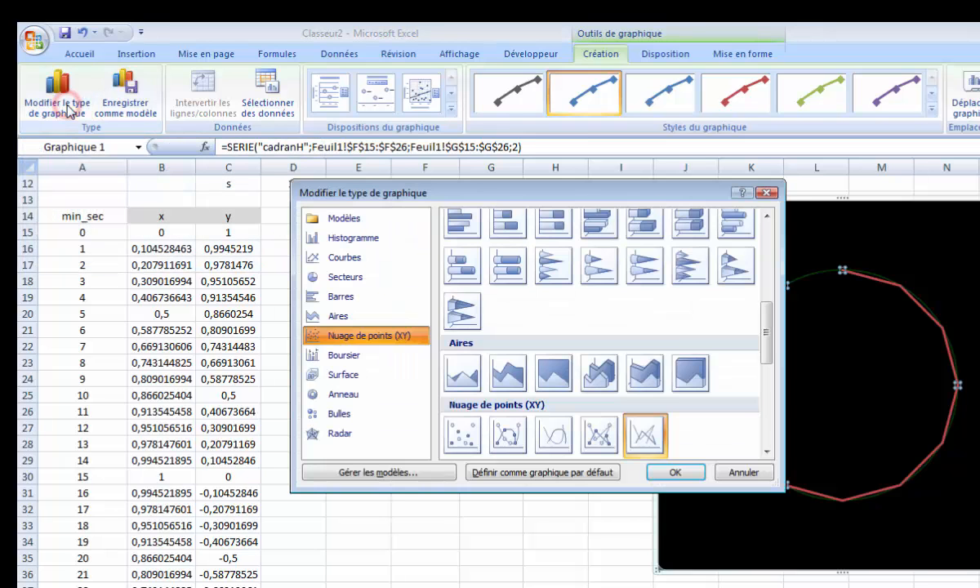
pyautogui.click(468, 443)
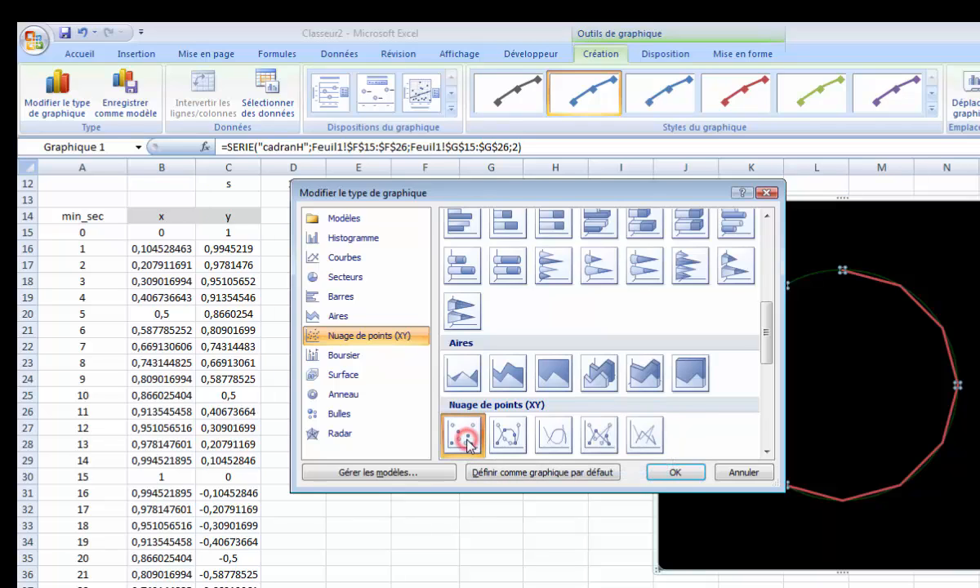
pyautogui.click(676, 473)
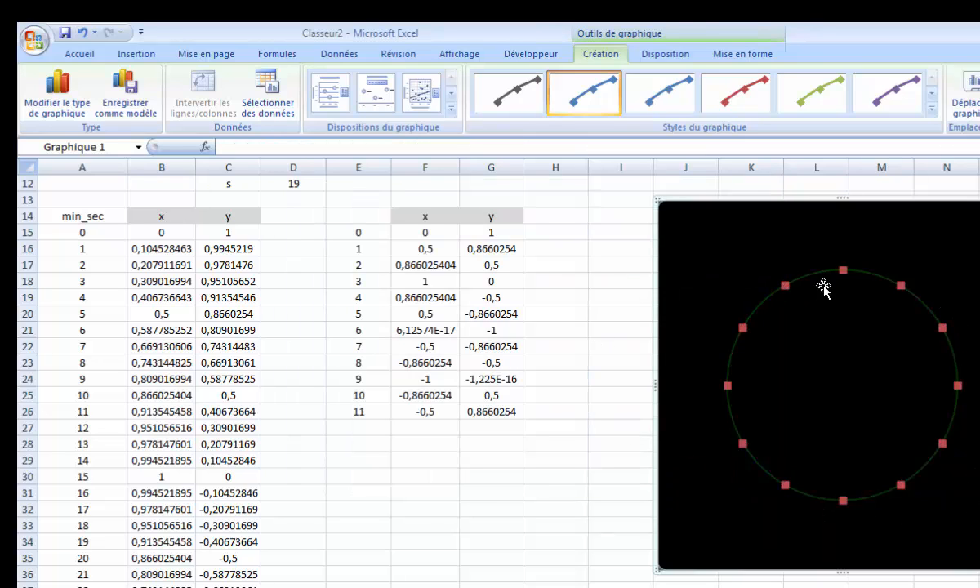
# Give the cadranH series a predefined round marker in its data series formatting.
pyautogui.moveTo(787, 293)
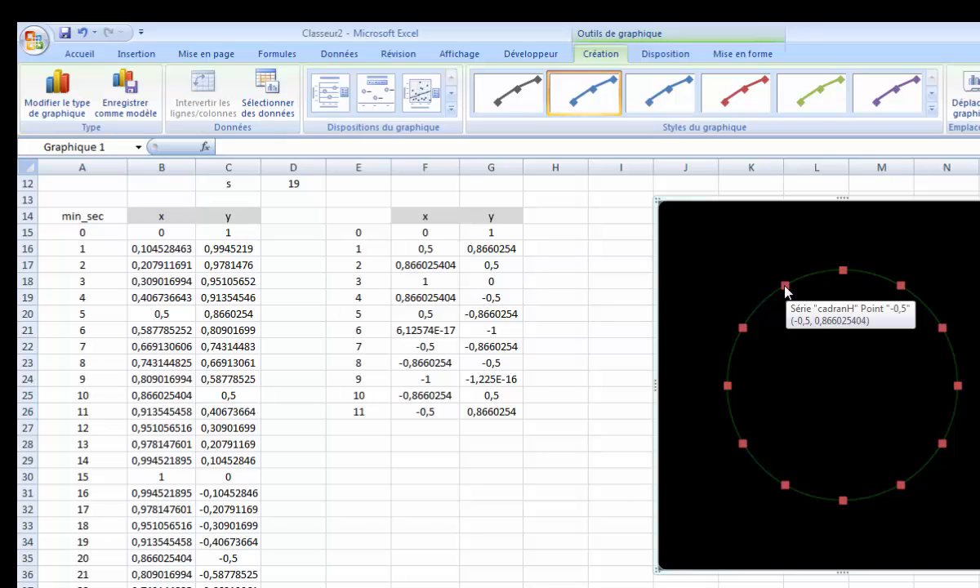
pyautogui.click(786, 288)
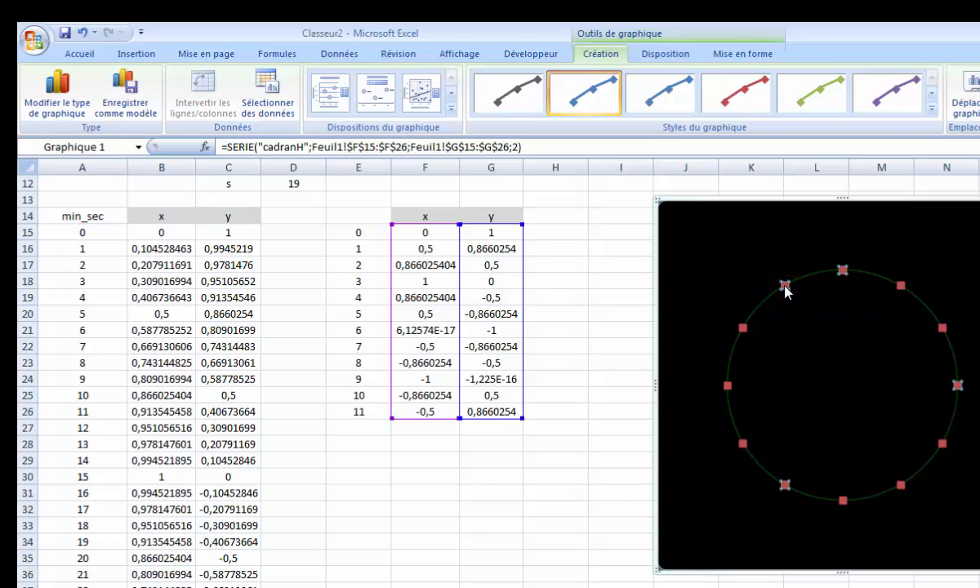
pyautogui.rightClick(786, 290)
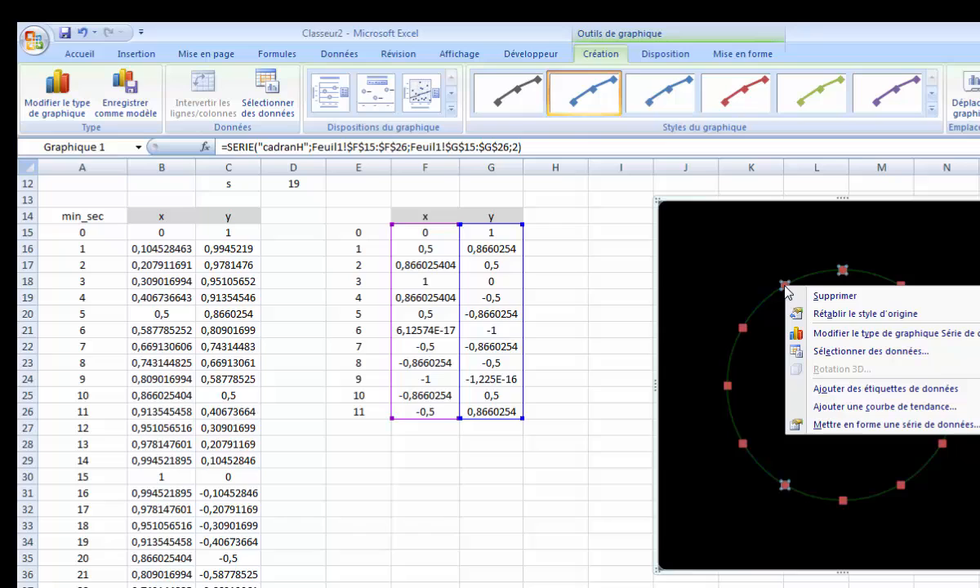
pyautogui.click(857, 427)
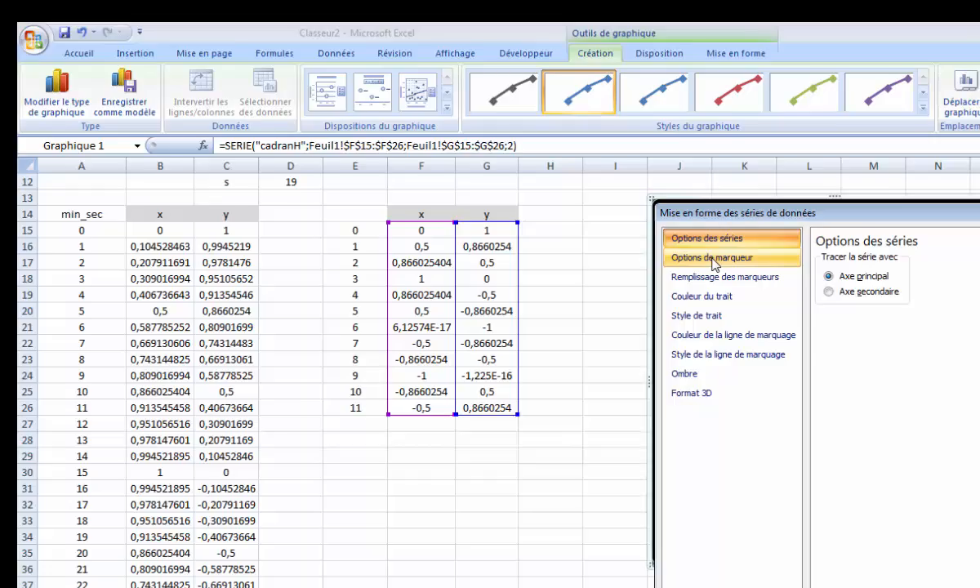
pyautogui.click(719, 260)
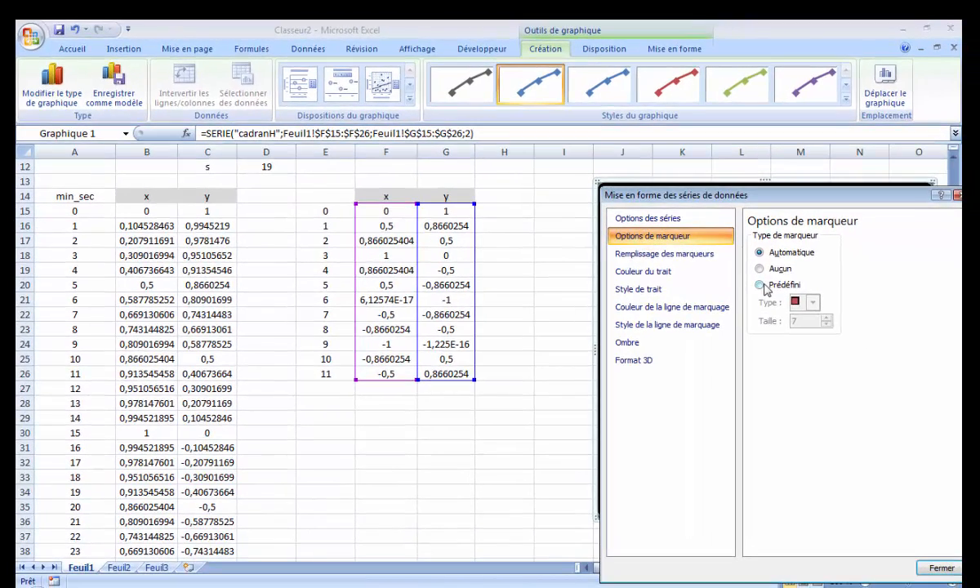
pyautogui.click(761, 285)
pyautogui.click(812, 302)
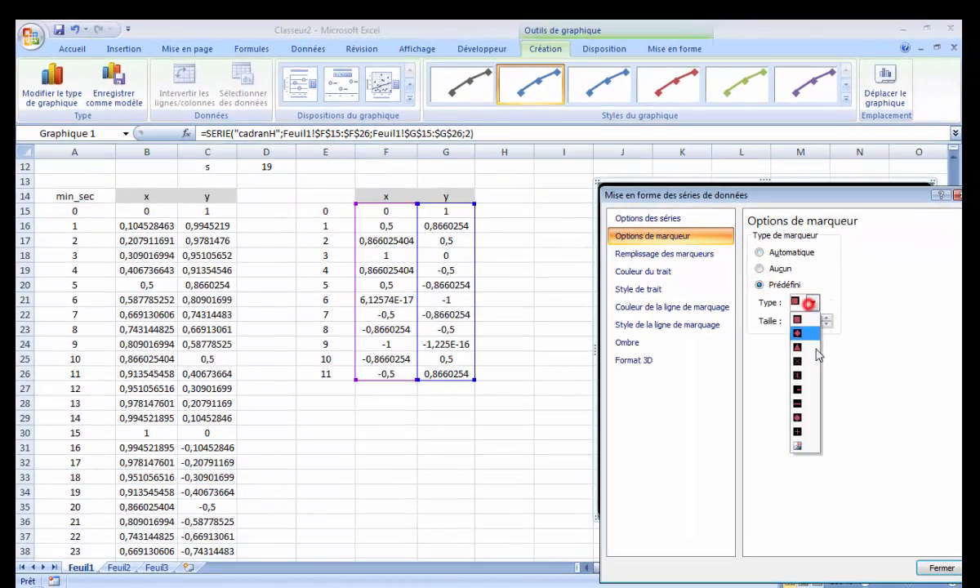
pyautogui.click(807, 418)
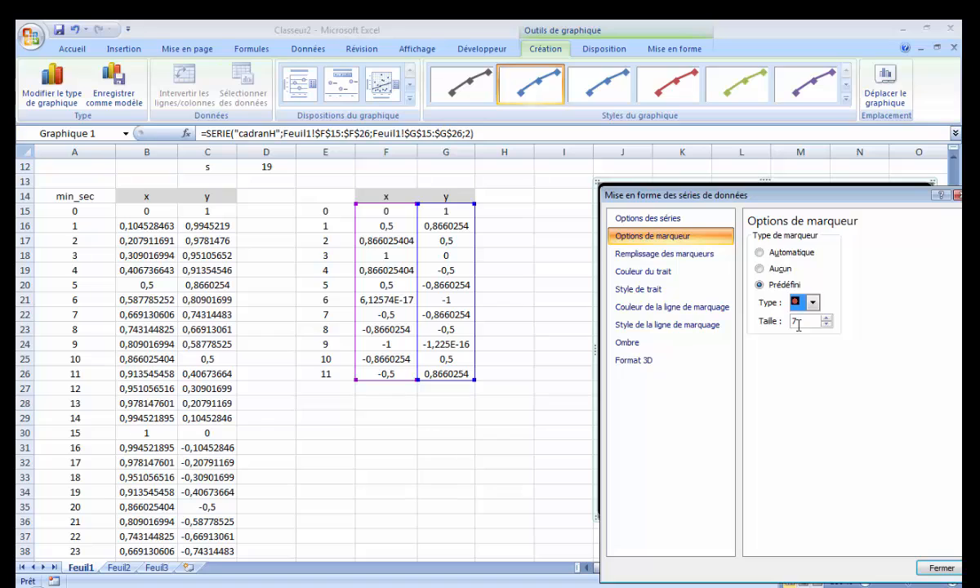
# Fill the cadranH markers with a solid bright green, using the recently used colour.
pyautogui.click(643, 256)
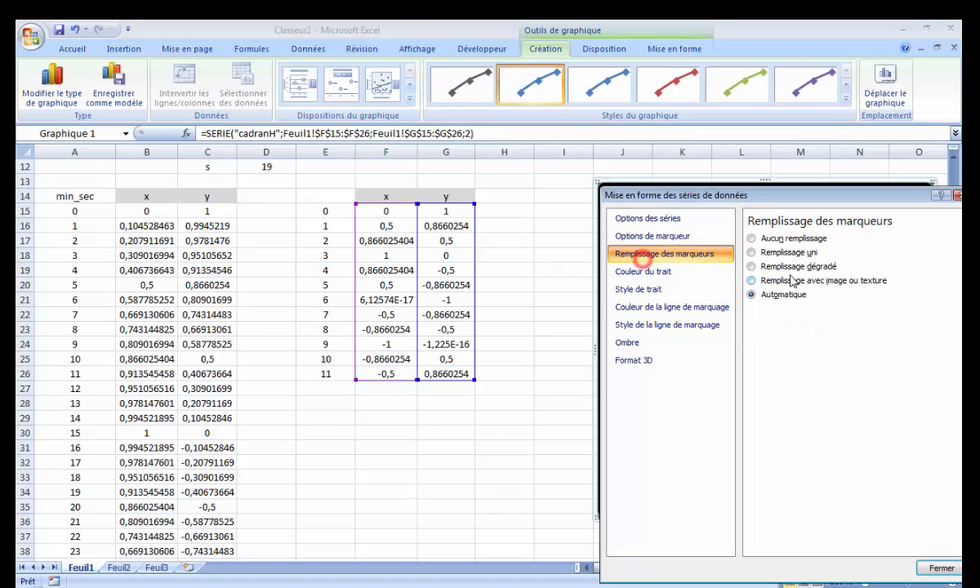
pyautogui.click(752, 253)
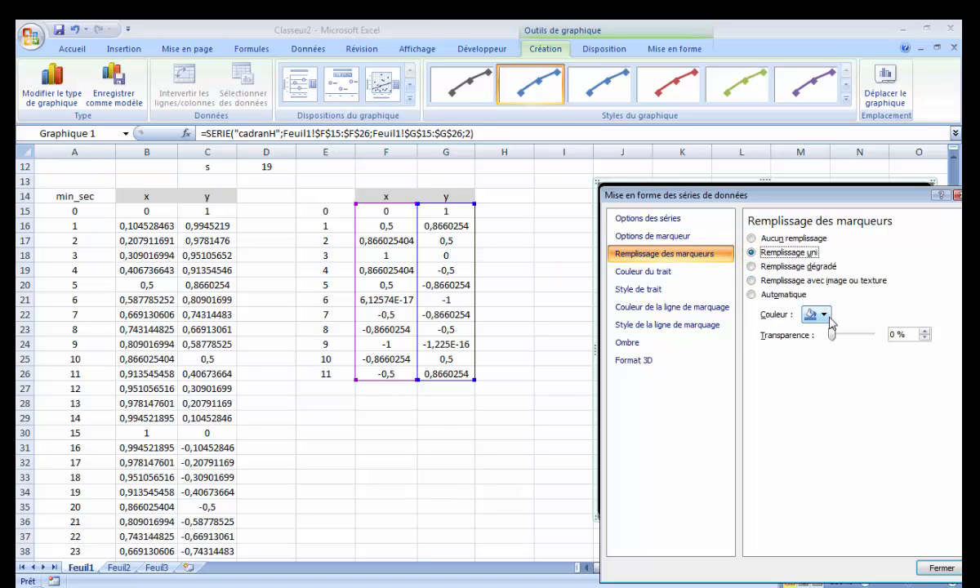
pyautogui.click(821, 315)
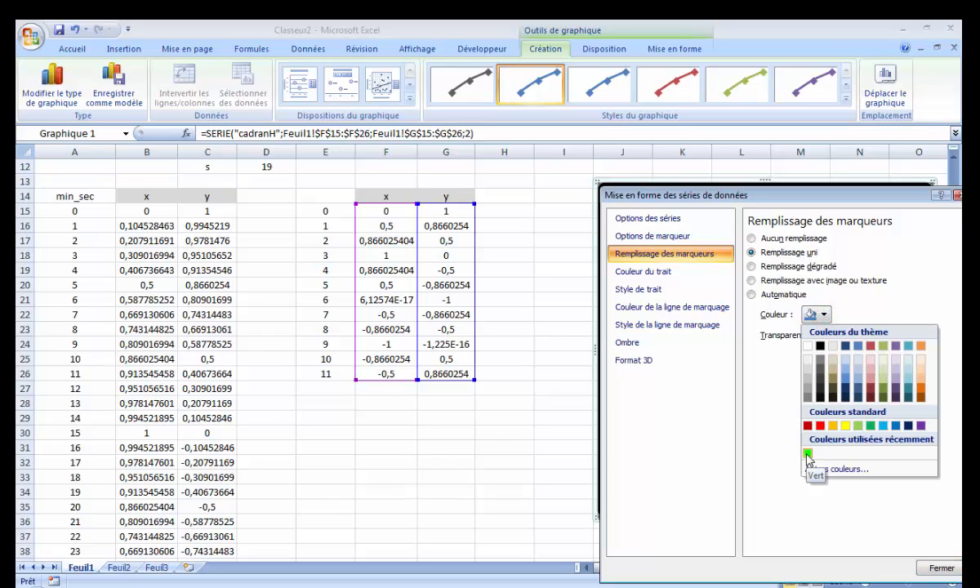
pyautogui.click(807, 454)
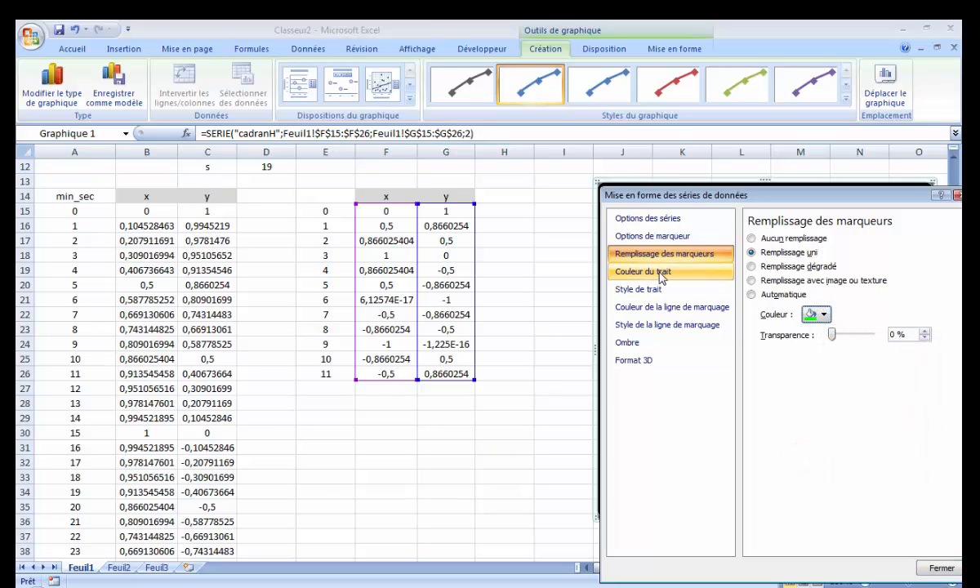
# Remove the outline of the cadranH markers and finish formatting the series.
pyautogui.click(677, 310)
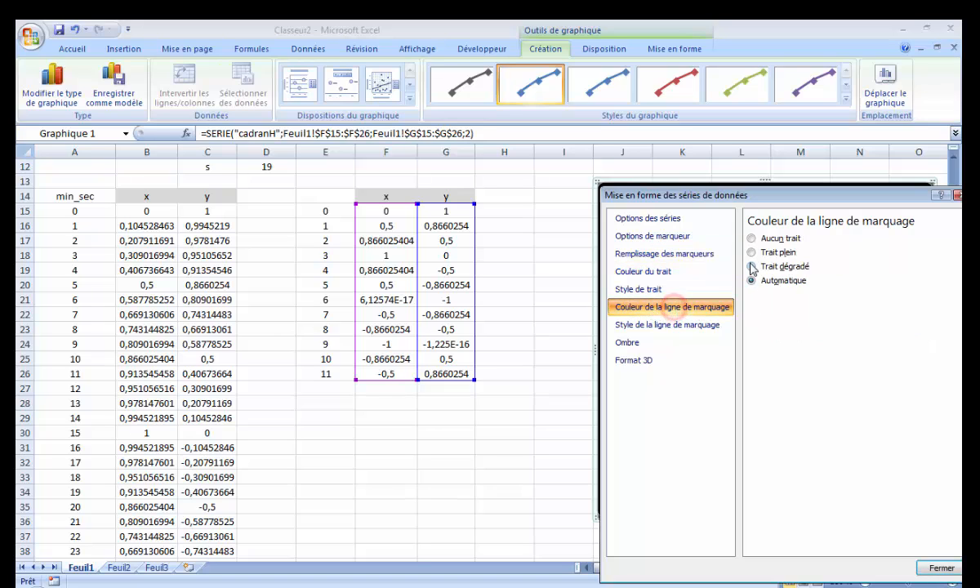
pyautogui.click(751, 237)
pyautogui.moveTo(841, 197); pyautogui.dragTo(422, 191)
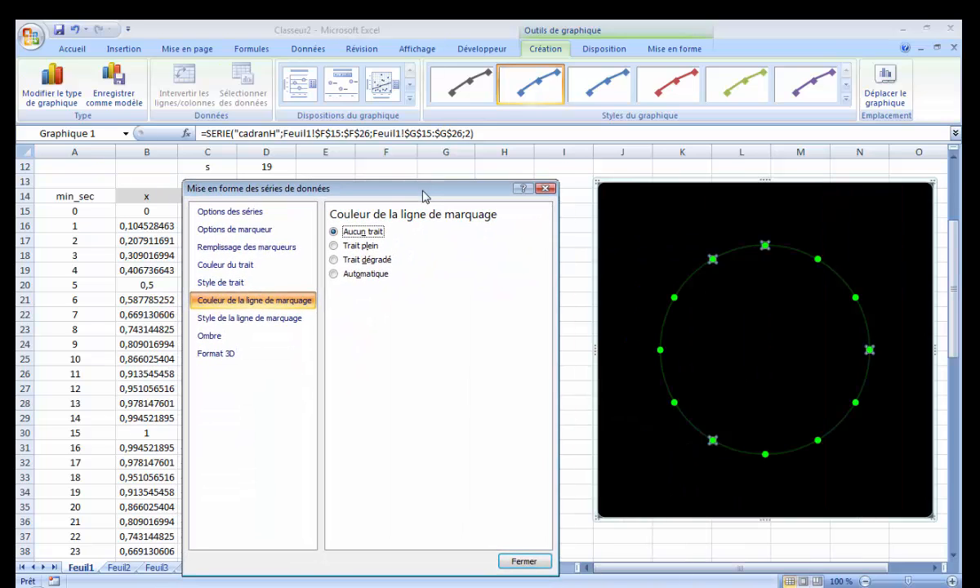
pyautogui.click(522, 563)
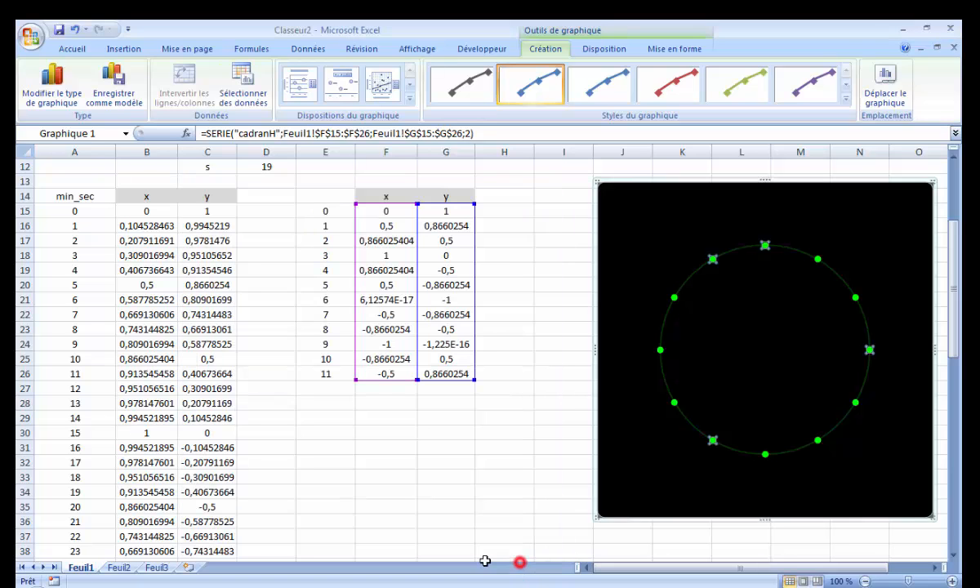
pyautogui.click(527, 502)
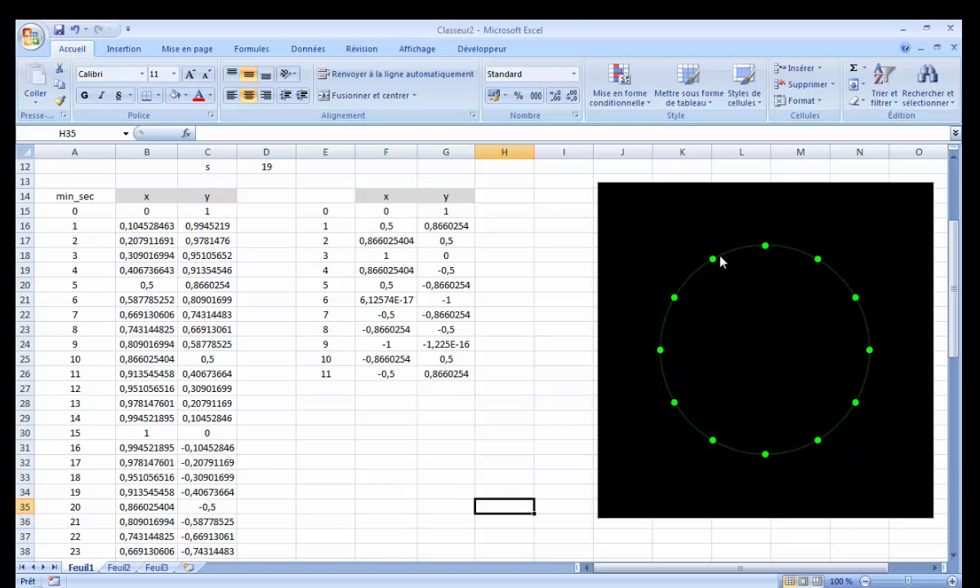
# Scale the first hour marker's x formula in F15 by appending *0,9 to the COS expression.
pyautogui.click(393, 212)
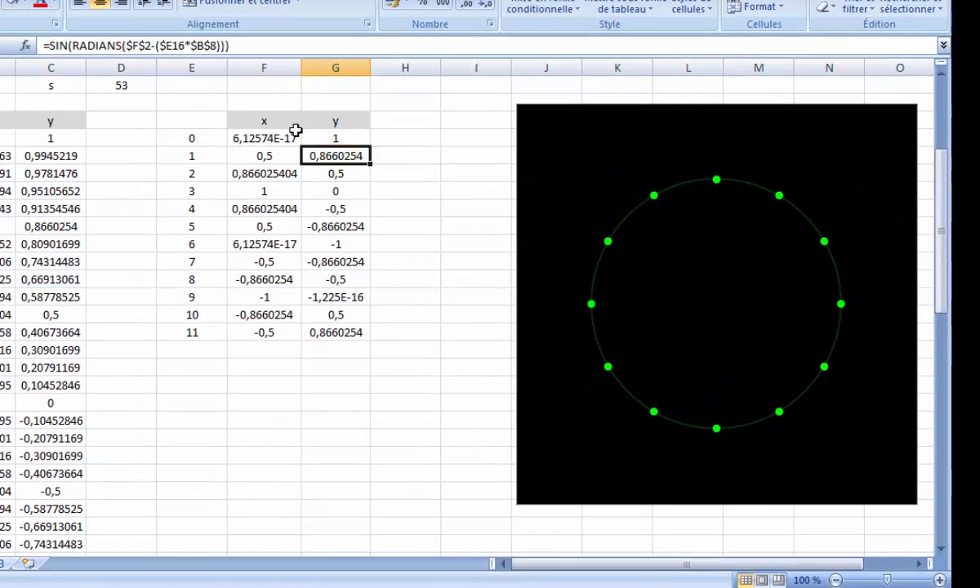
pyautogui.click(289, 132)
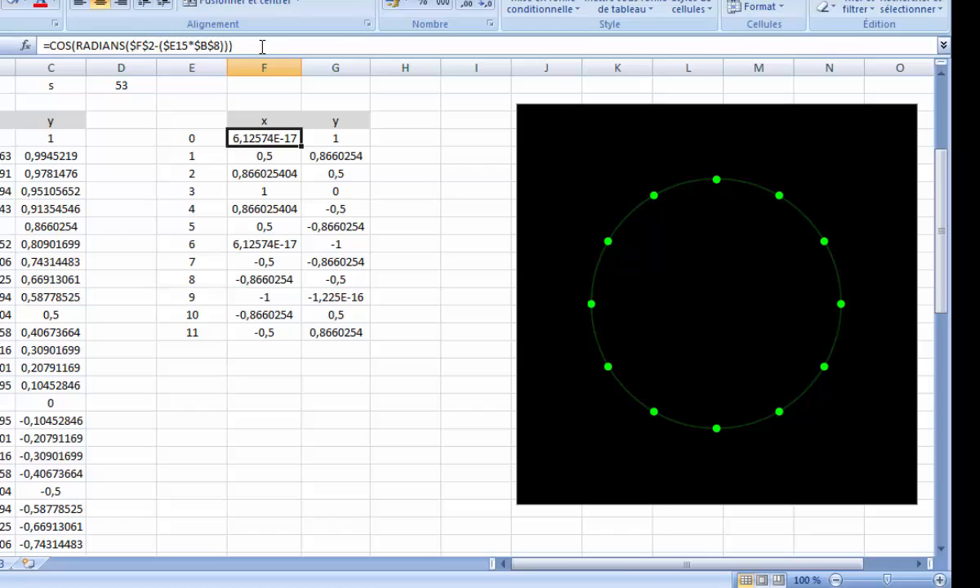
pyautogui.click(262, 47)
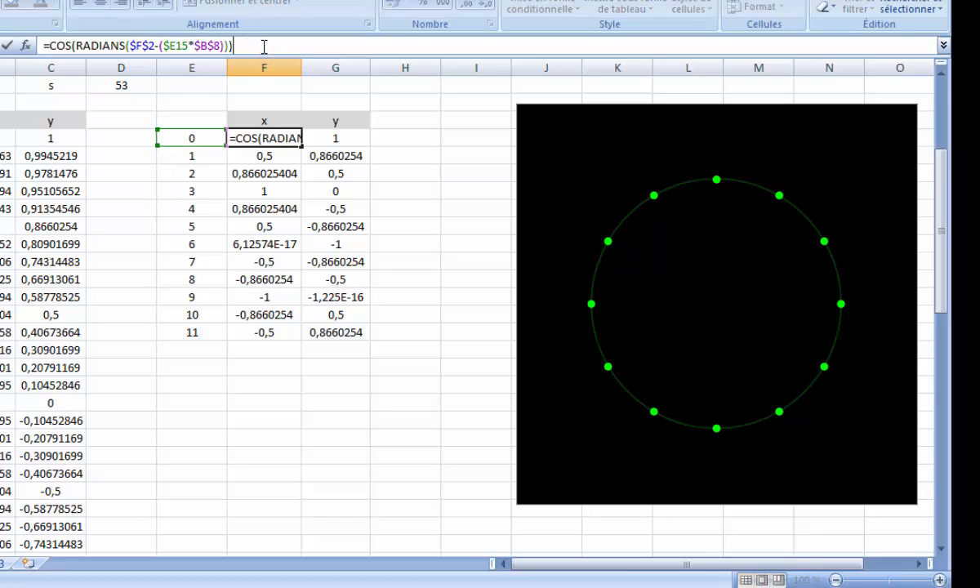
pyautogui.click(264, 46)
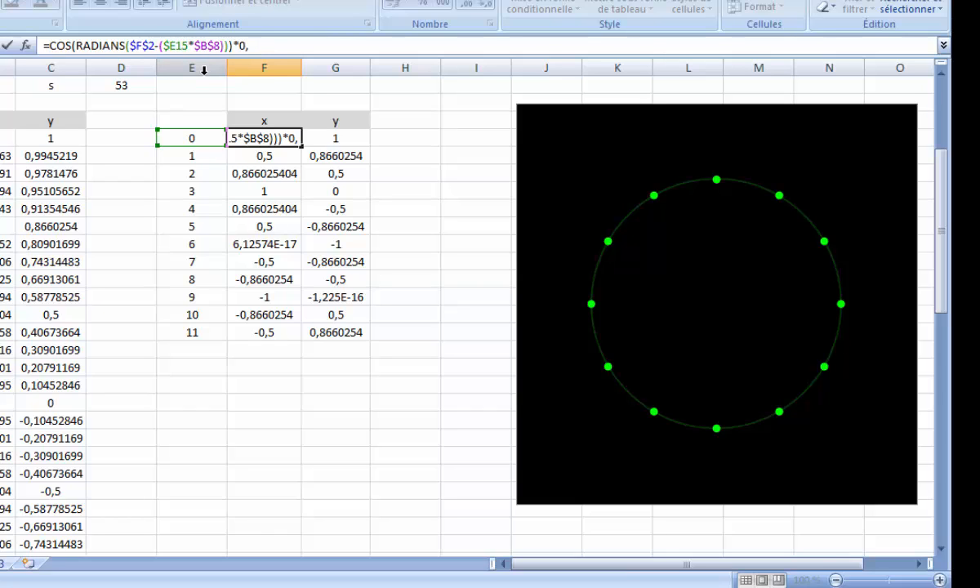
pyautogui.write('9')
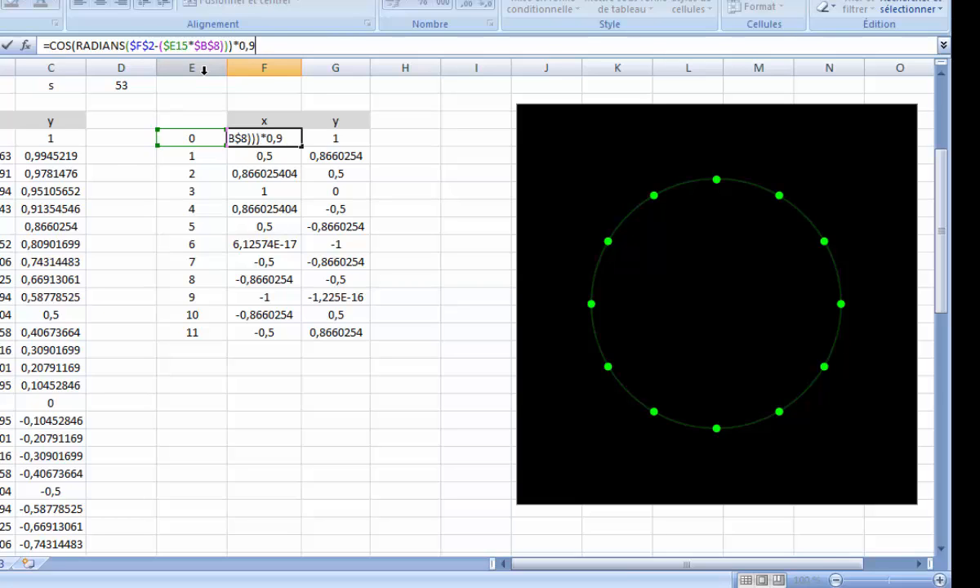
pyautogui.press('Return')
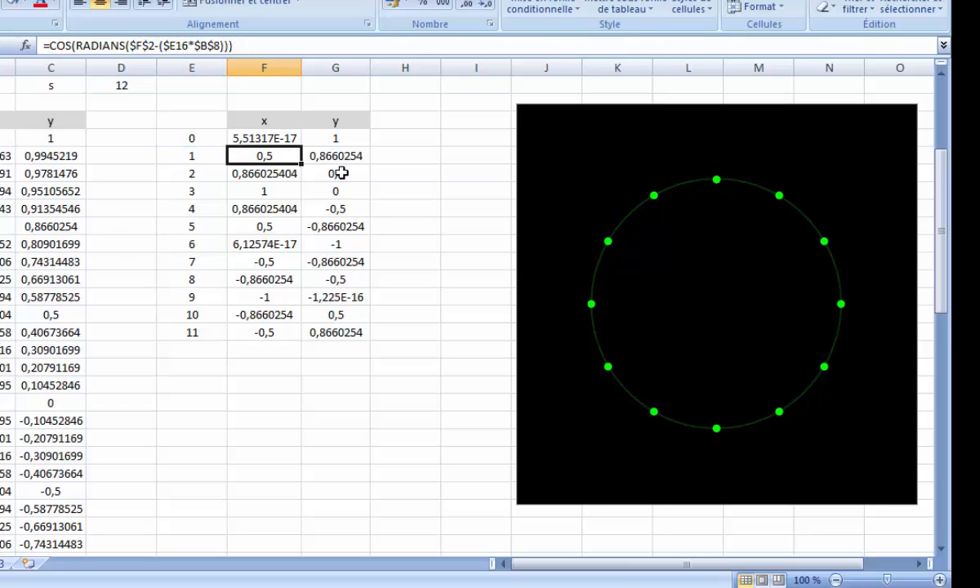
# Append *0,9 to the SIN formula in G15 and fill the F15:G15 formulas down to row 26.
pyautogui.click(325, 137)
pyautogui.click(232, 48)
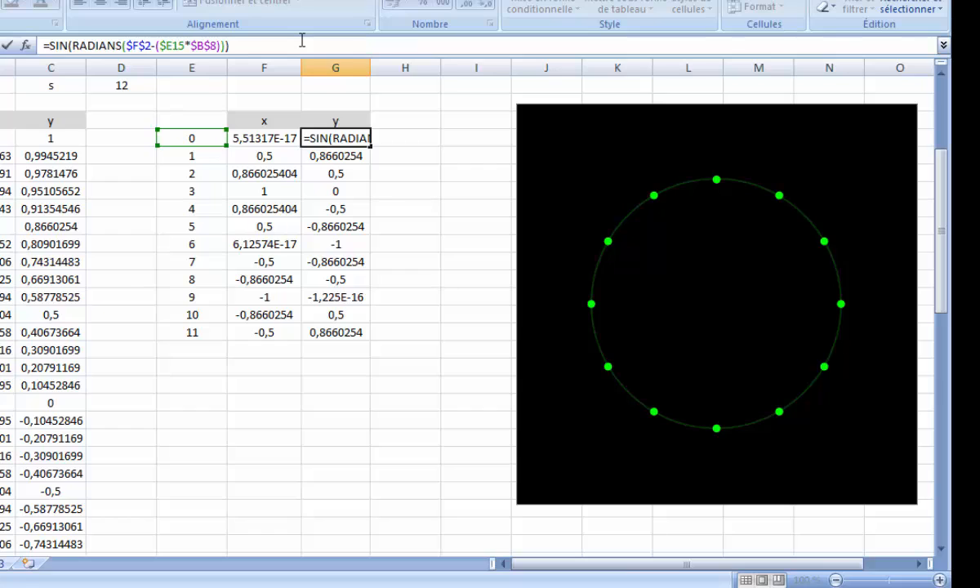
pyautogui.write('*')
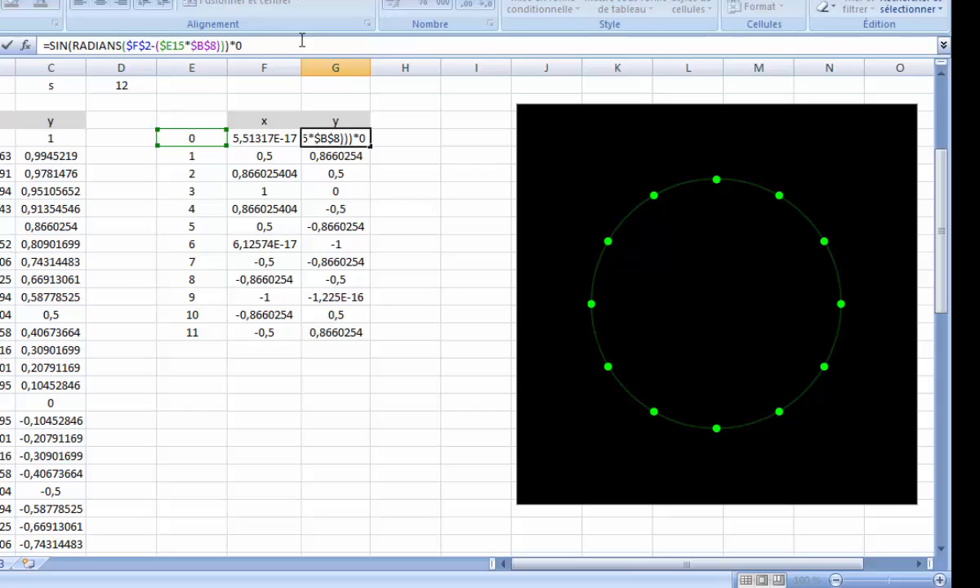
pyautogui.write('0,ç')
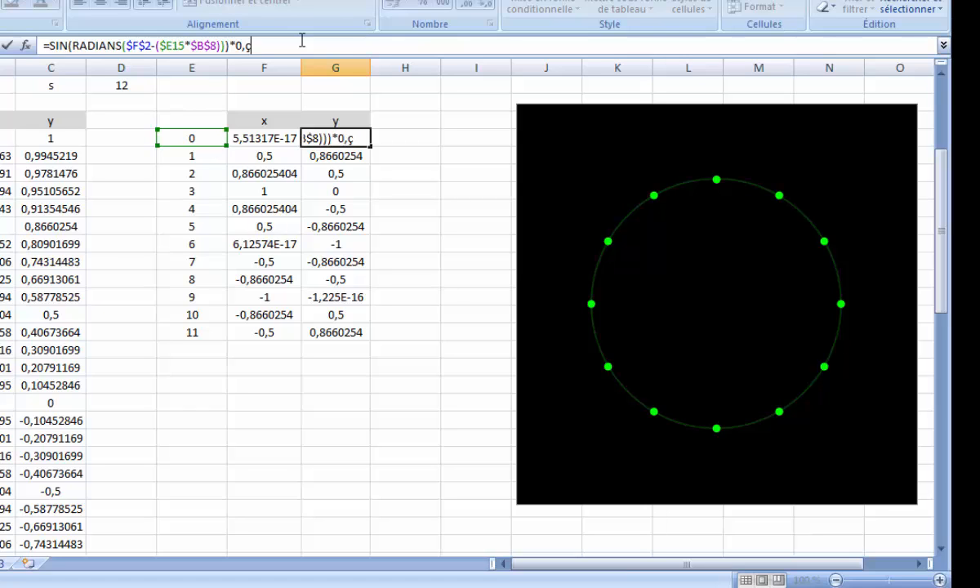
pyautogui.write('9')
pyautogui.press('Return')
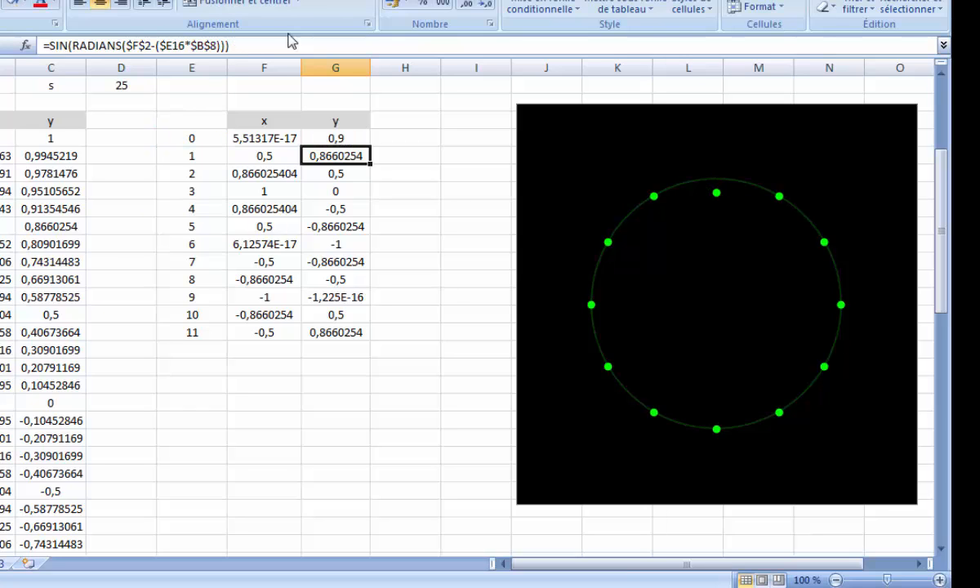
pyautogui.moveTo(260, 138); pyautogui.dragTo(376, 343)
pyautogui.click(380, 441)
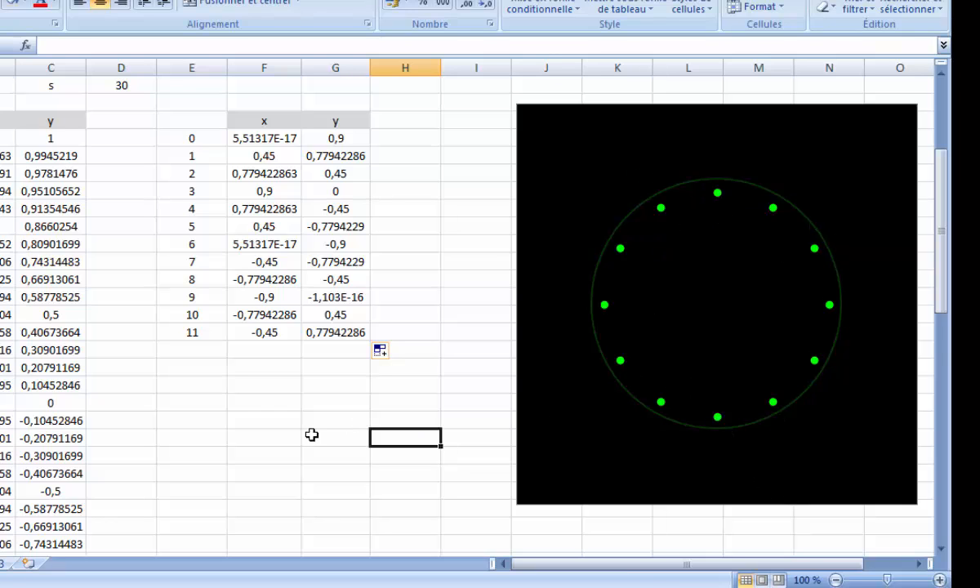
# Copy the x formula from F15 into E10, the hour hand's x cell, and accept the circular reference warning.
pyautogui.scroll(2, 309, 429)
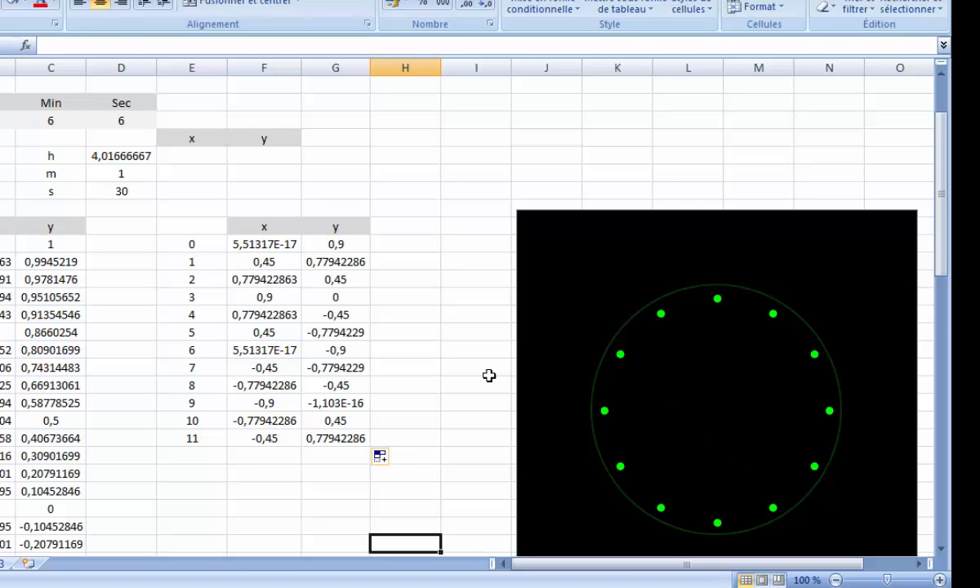
pyautogui.scroll(1, 235, 384)
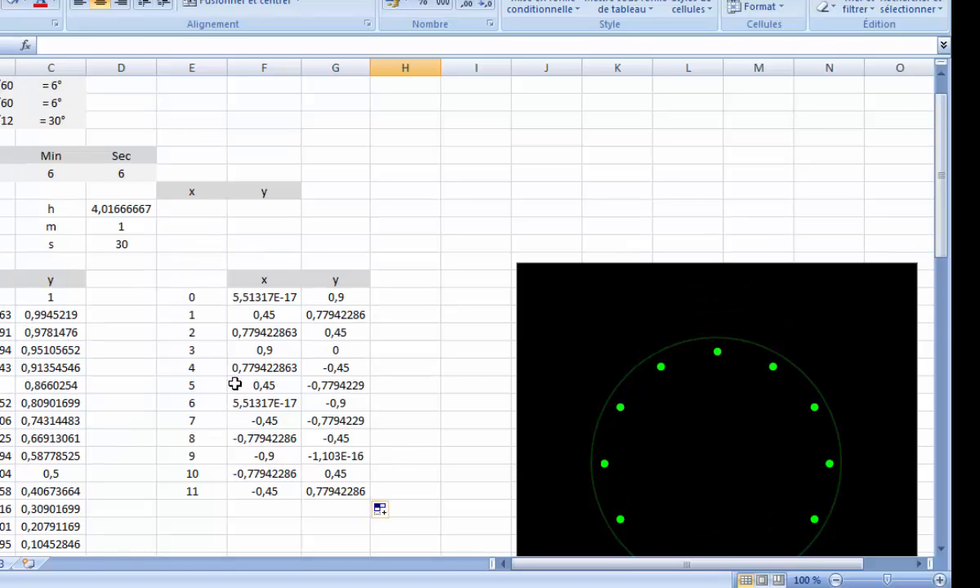
pyautogui.scroll(-2, 236, 384)
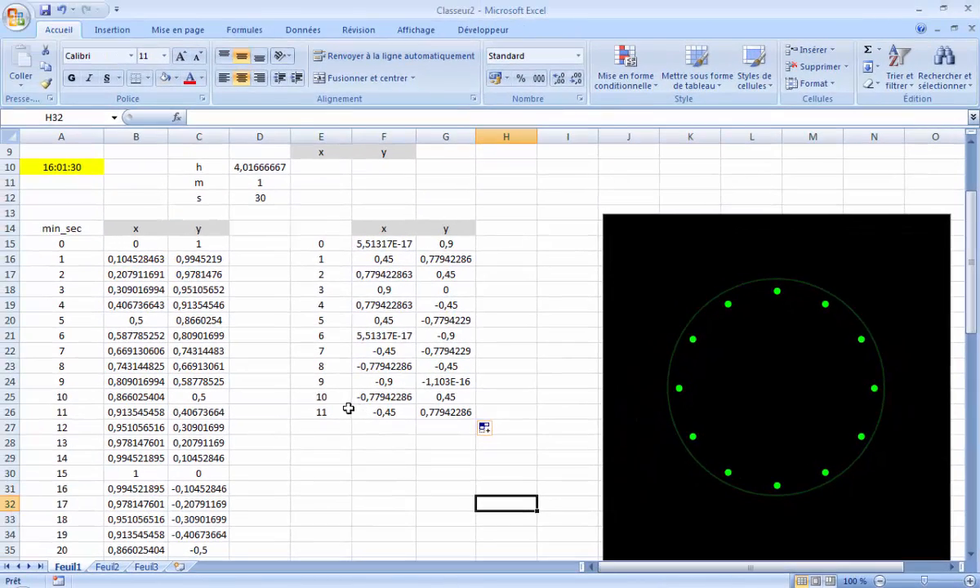
pyautogui.scroll(1, 323, 400)
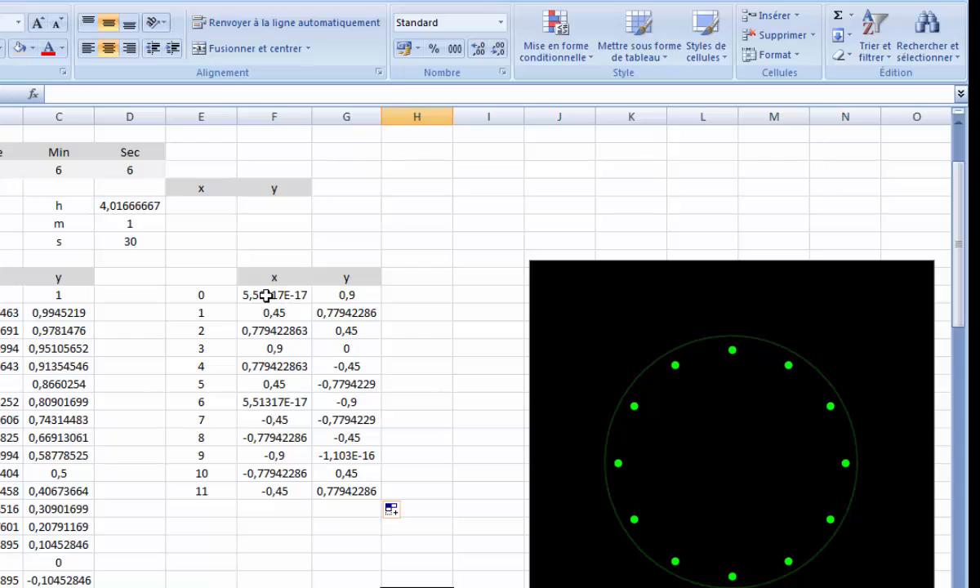
pyautogui.click(266, 297)
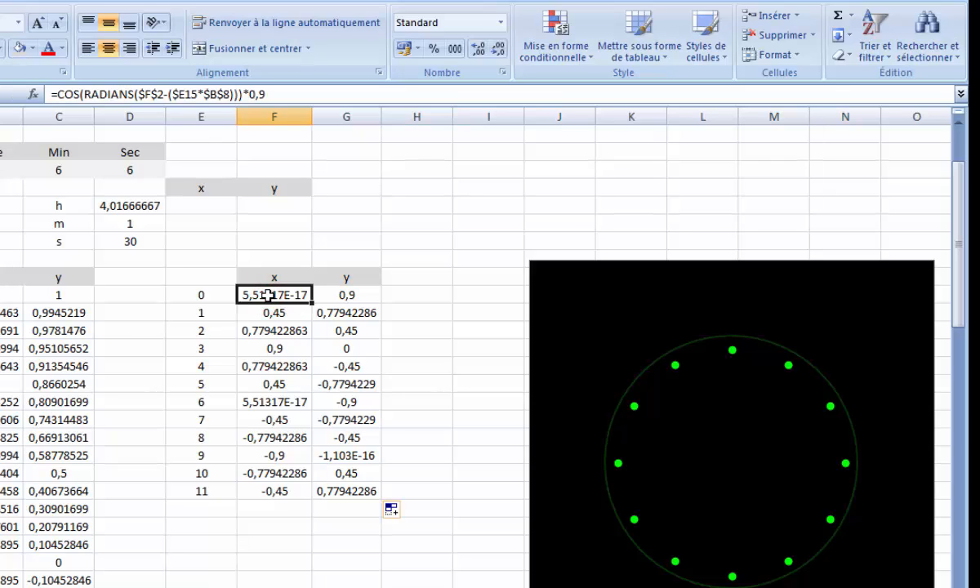
pyautogui.hotkey('ctrl', 'c')
pyautogui.click(202, 210)
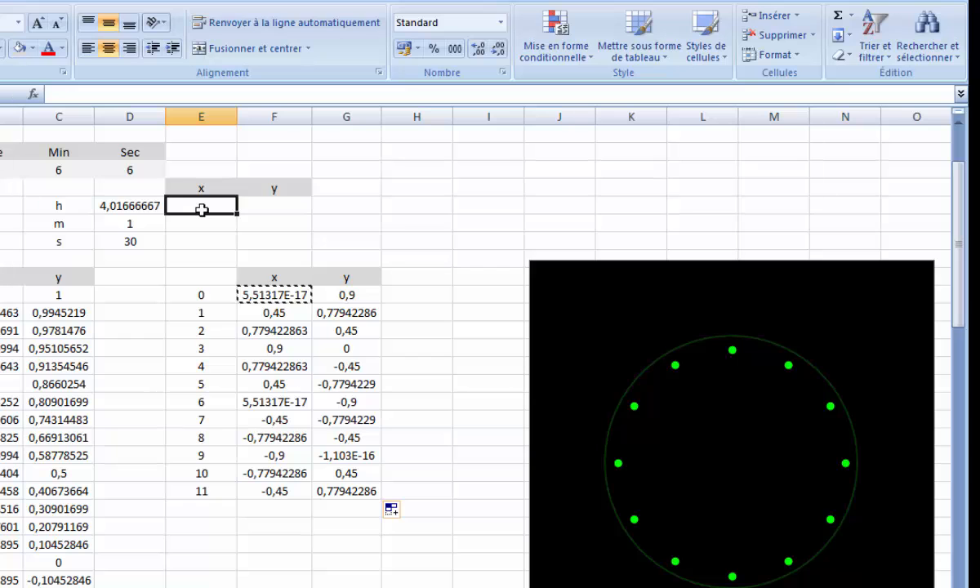
pyautogui.hotkey('ctrl', 'v')
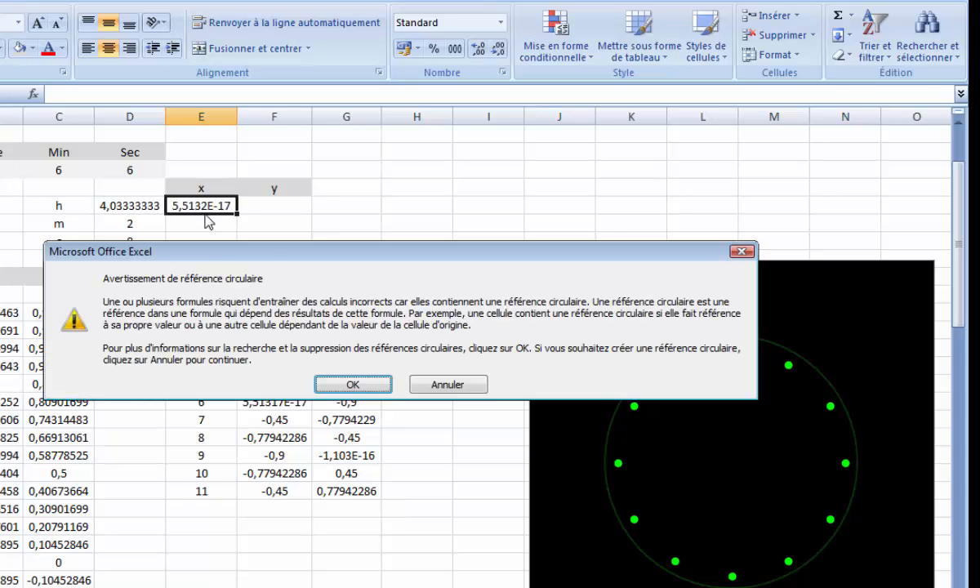
pyautogui.click(363, 385)
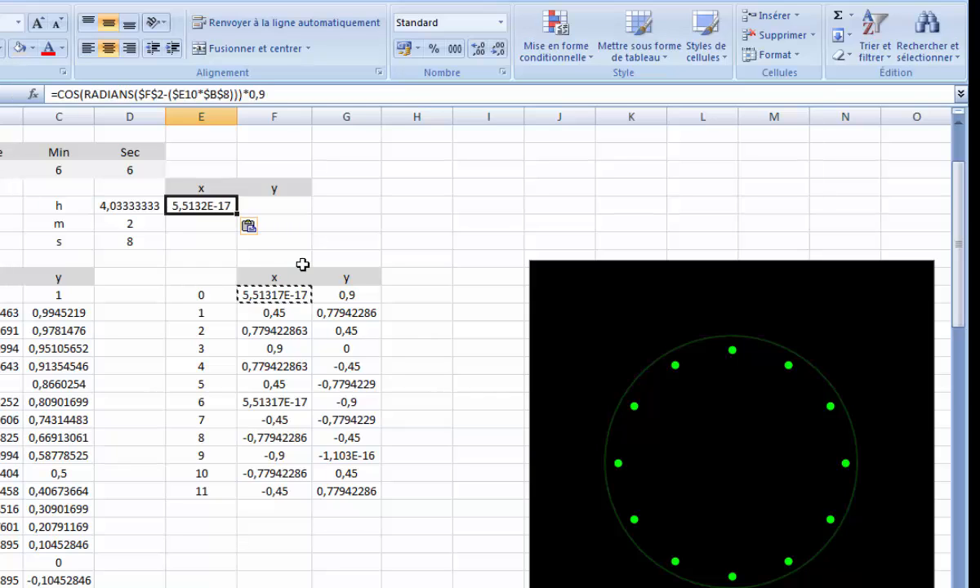
# Change the hour hand's x formula in E10 to =COS(RADIANS($F$2-($D10*$B$8)))*0,55.
pyautogui.click(275, 94)
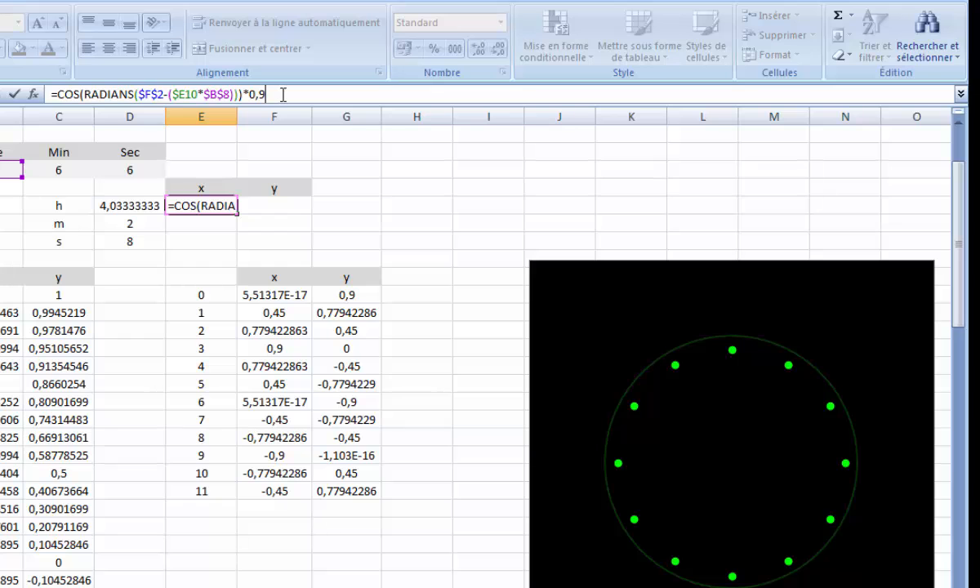
pyautogui.moveTo(958, 268); pyautogui.dragTo(962, 249)
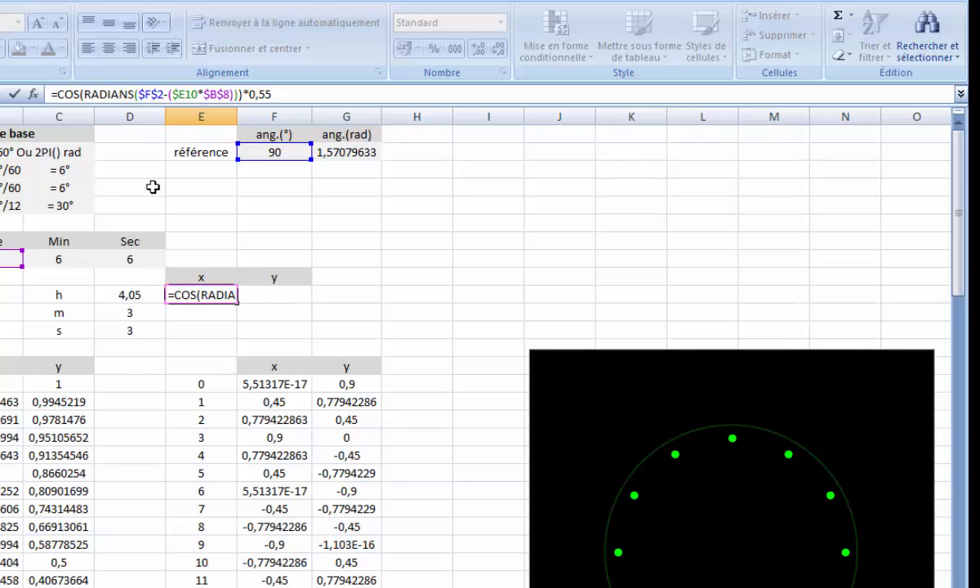
pyautogui.click(183, 94)
pyautogui.press('BackSpace')
pyautogui.write('d')
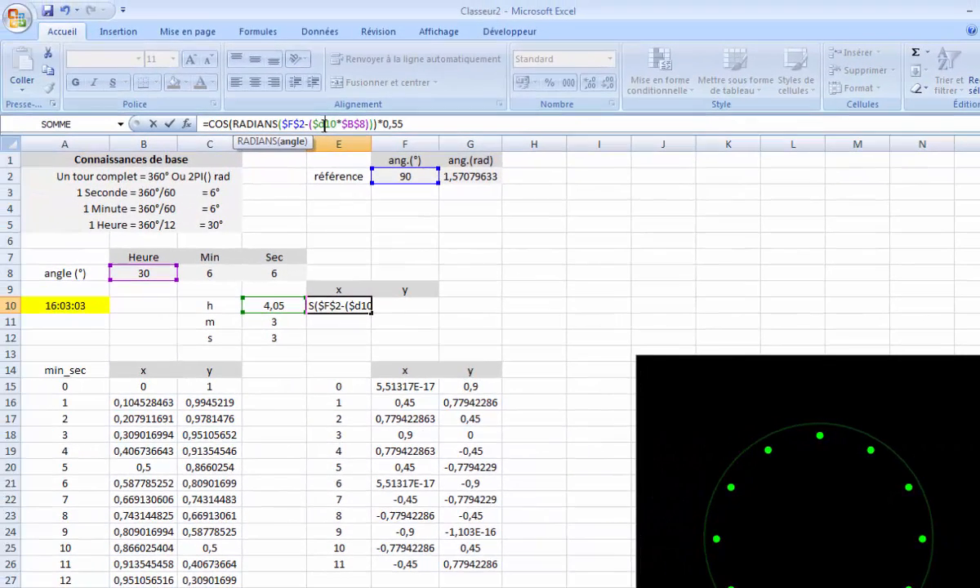
pyautogui.click(409, 120)
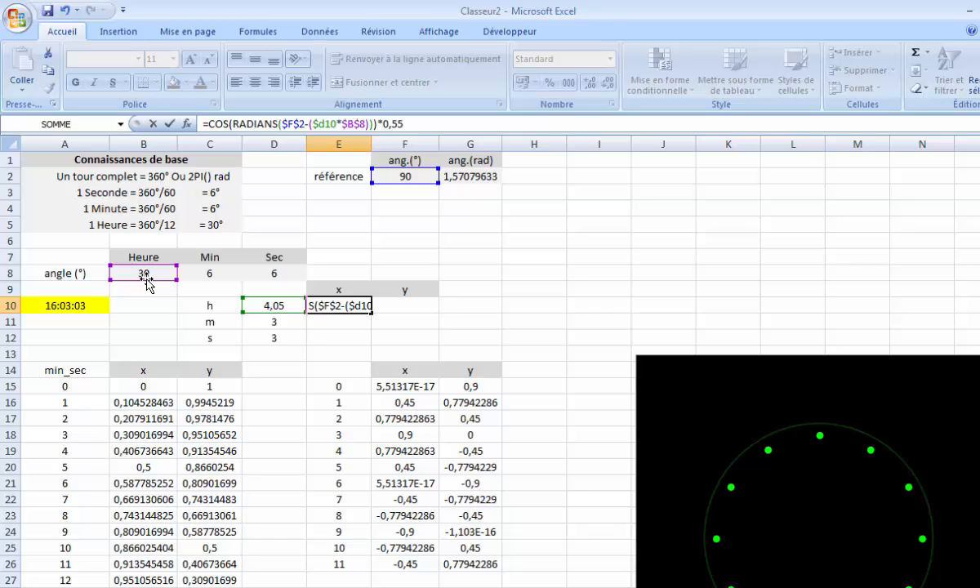
pyautogui.press('Return')
# Fill the E10 formula across to F10 and replace COS with SIN for the hour hand's y coordinate.
pyautogui.click(360, 306)
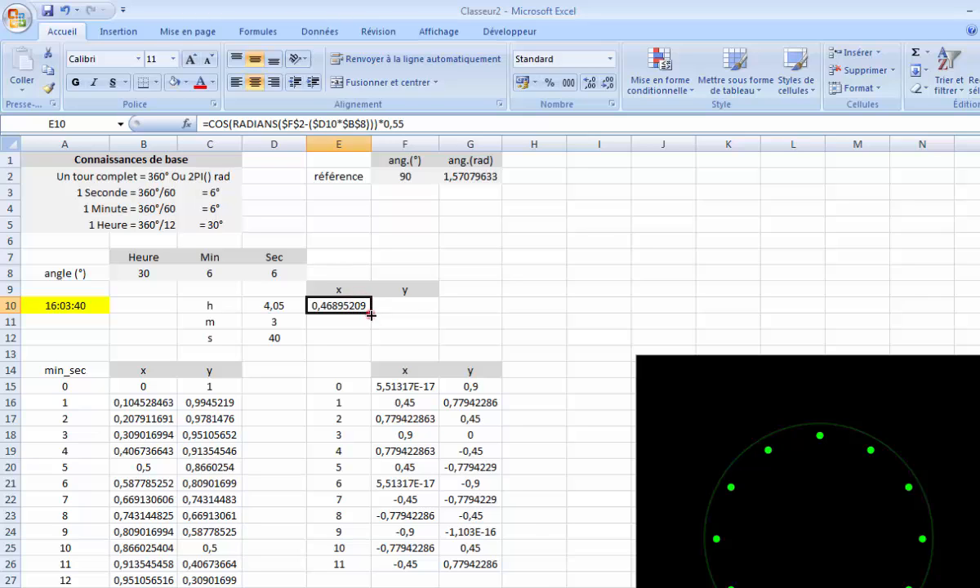
pyautogui.moveTo(370, 315); pyautogui.dragTo(407, 309)
pyautogui.click(431, 125)
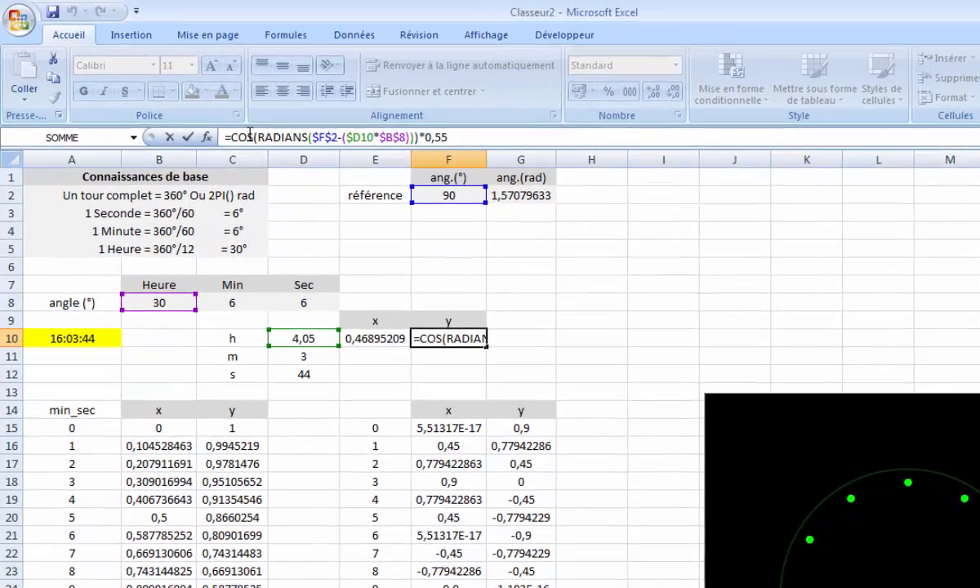
pyautogui.click(225, 124)
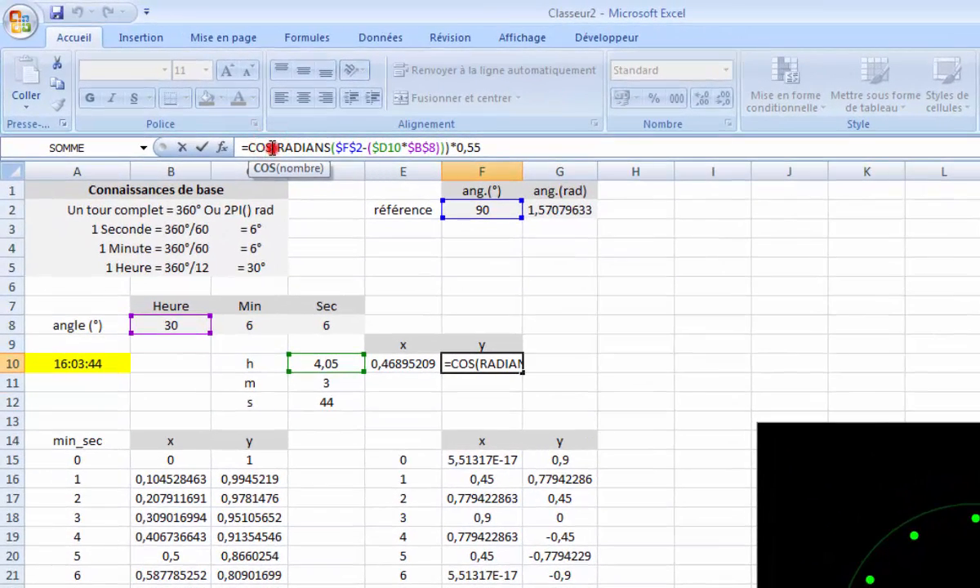
pyautogui.press('BackSpace')
pyautogui.press('BackSpace')
pyautogui.press('BackSpace')
pyautogui.write('s')
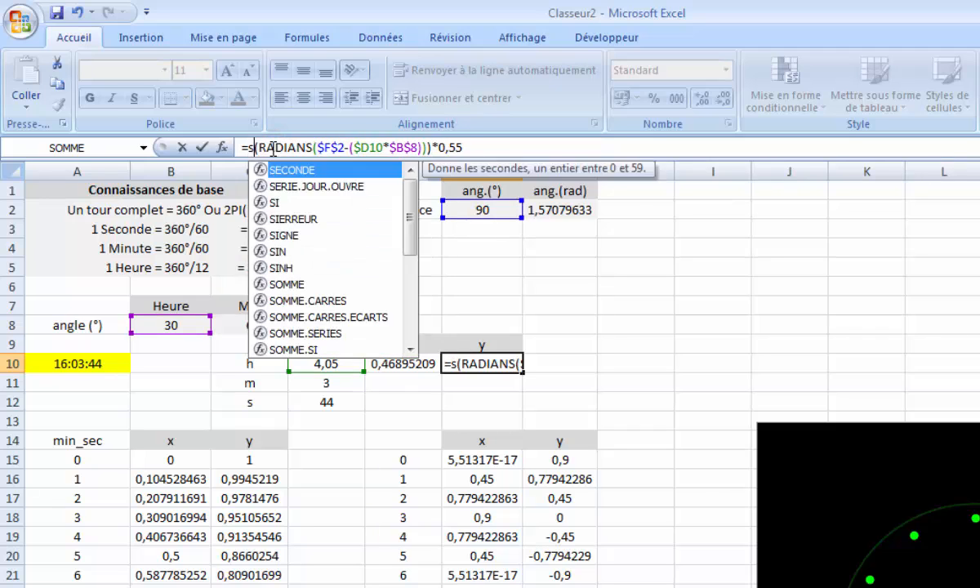
pyautogui.write('in')
pyautogui.press('Return')
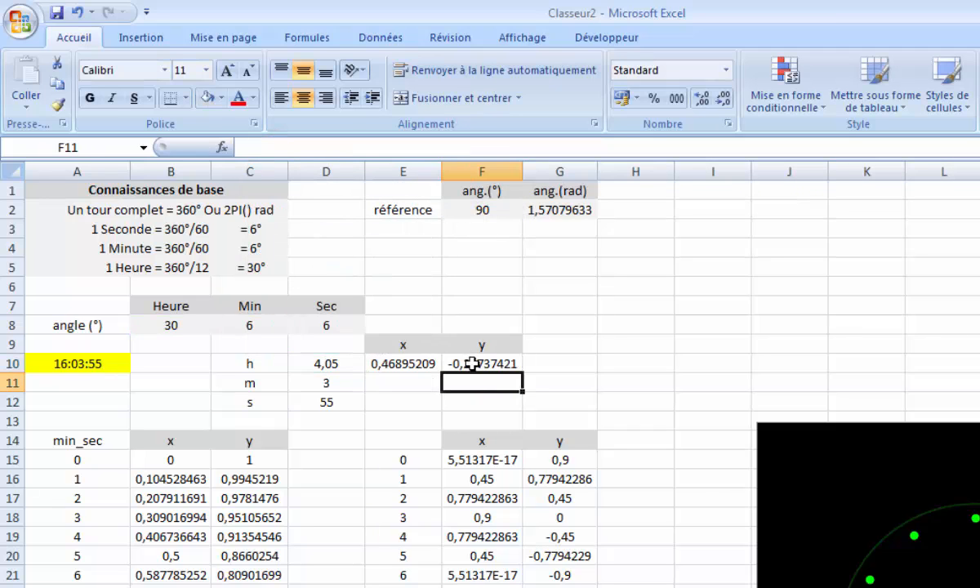
# Enter the label x_o in cell H9.
pyautogui.click(634, 343)
pyautogui.write('x')
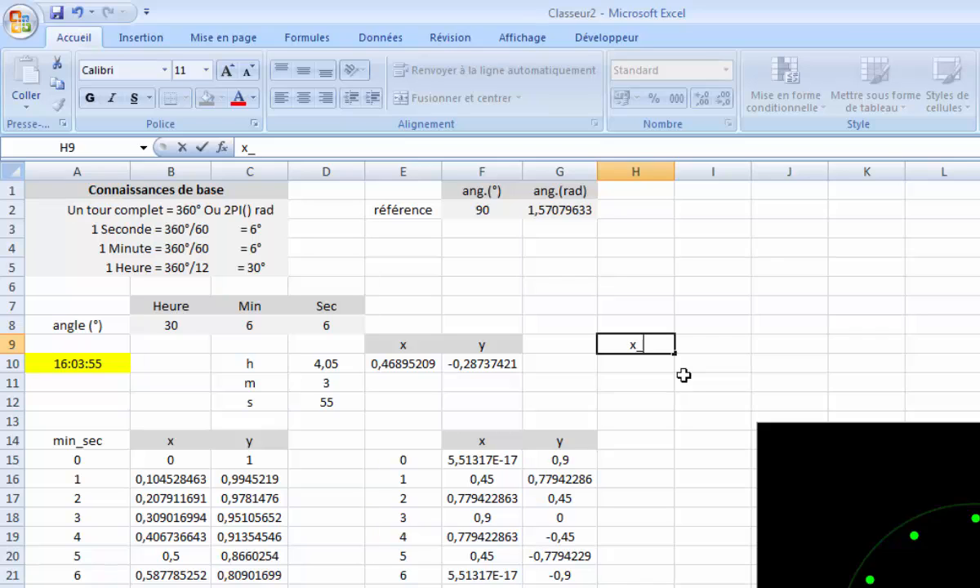
pyautogui.write('_o')
pyautogui.click(690, 366)
pyautogui.click(647, 344)
pyautogui.click(676, 360)
pyautogui.click(666, 344)
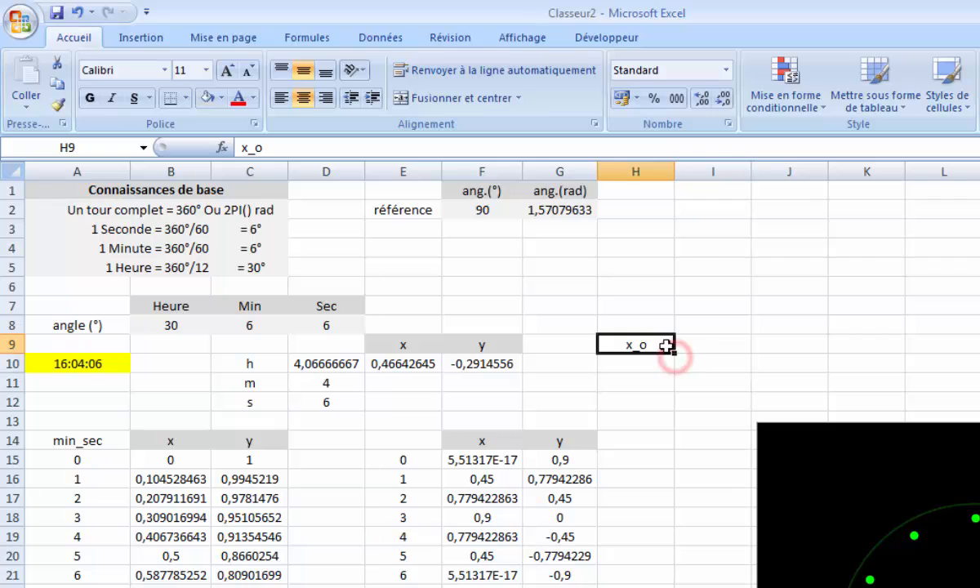
# Copy the x_o label across to I9 and change it to y_o.
pyautogui.moveTo(672, 353); pyautogui.dragTo(720, 345)
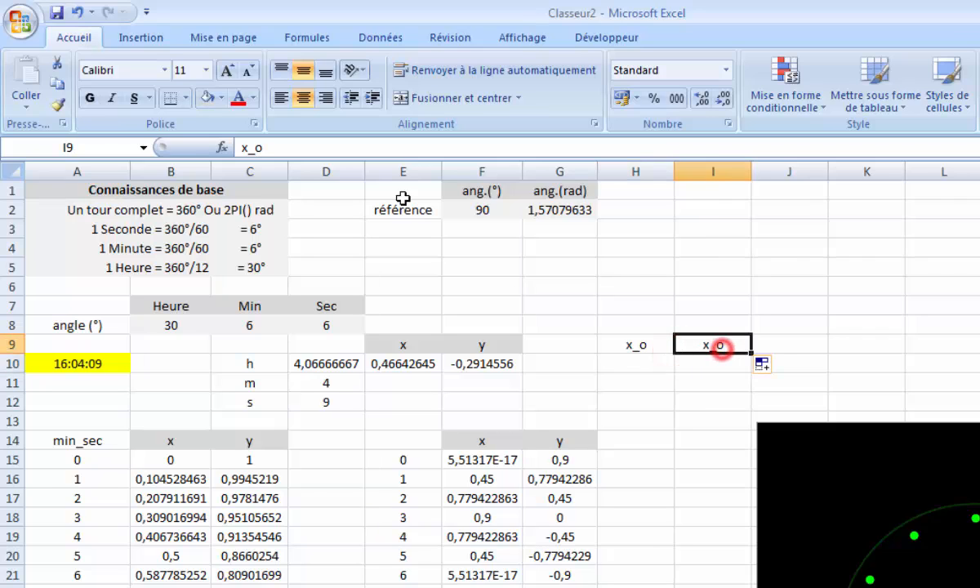
pyautogui.click(249, 148)
pyautogui.press('BackSpace')
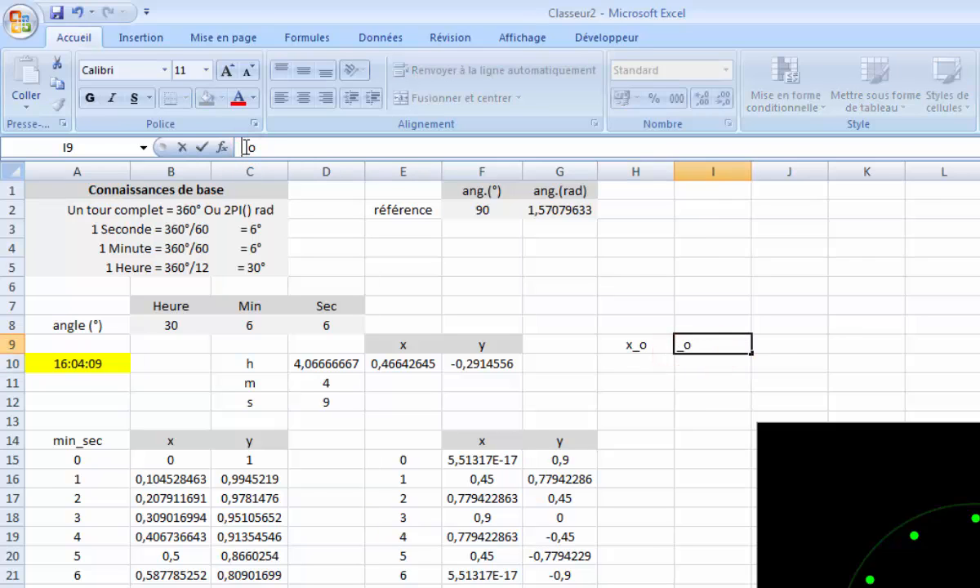
pyautogui.write('y')
pyautogui.click(625, 397)
# Enter 0 for both origin coordinates in H10 and I10, under x_o and y_o.
pyautogui.click(626, 346)
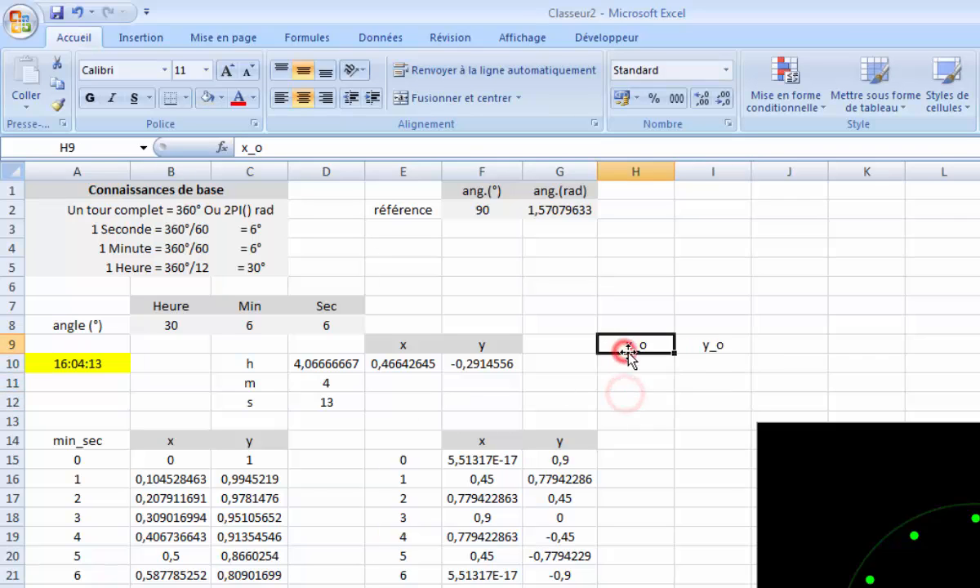
pyautogui.click(629, 358)
pyautogui.write('à')
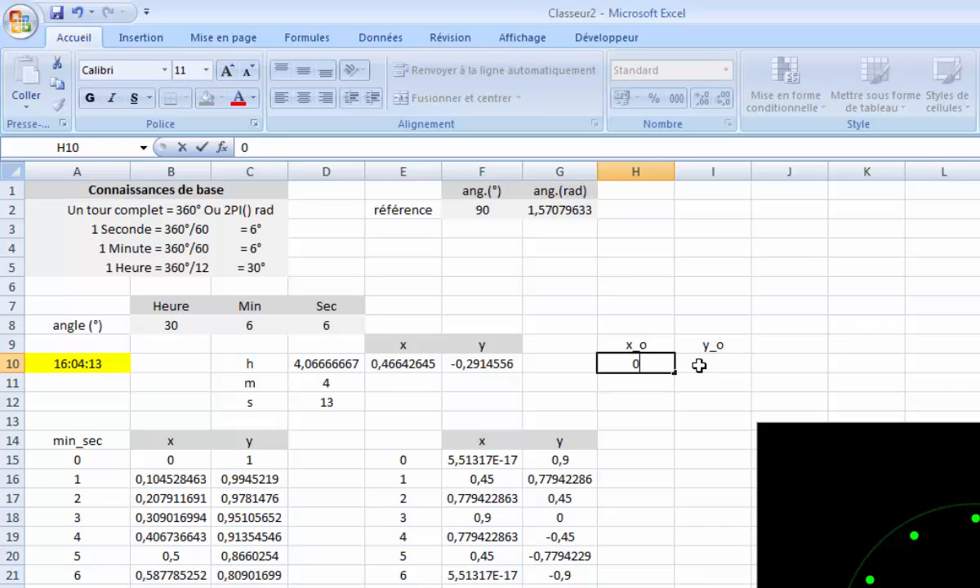
pyautogui.click(699, 366)
pyautogui.write('0')
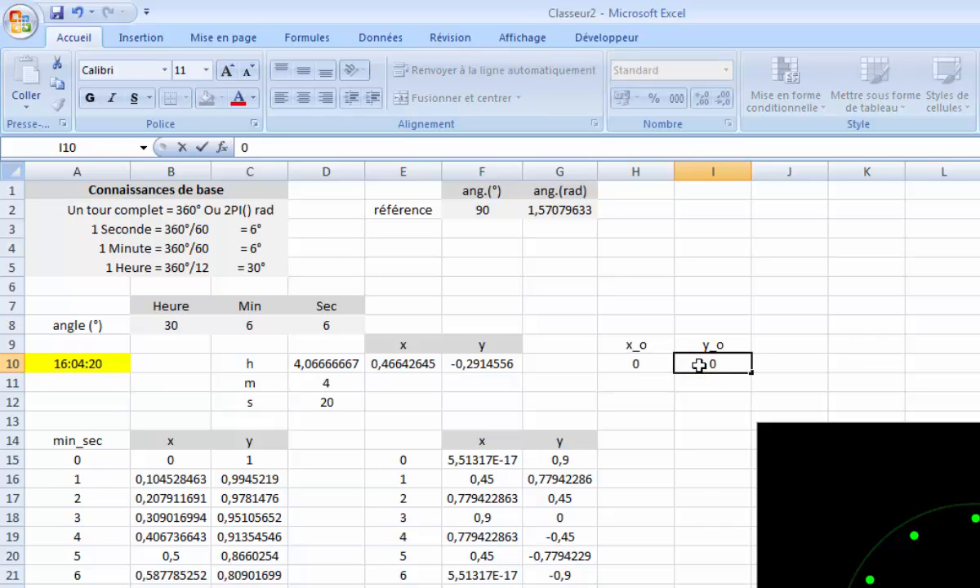
# Add a new data series named aigH to the clock chart.
pyautogui.click(671, 400)
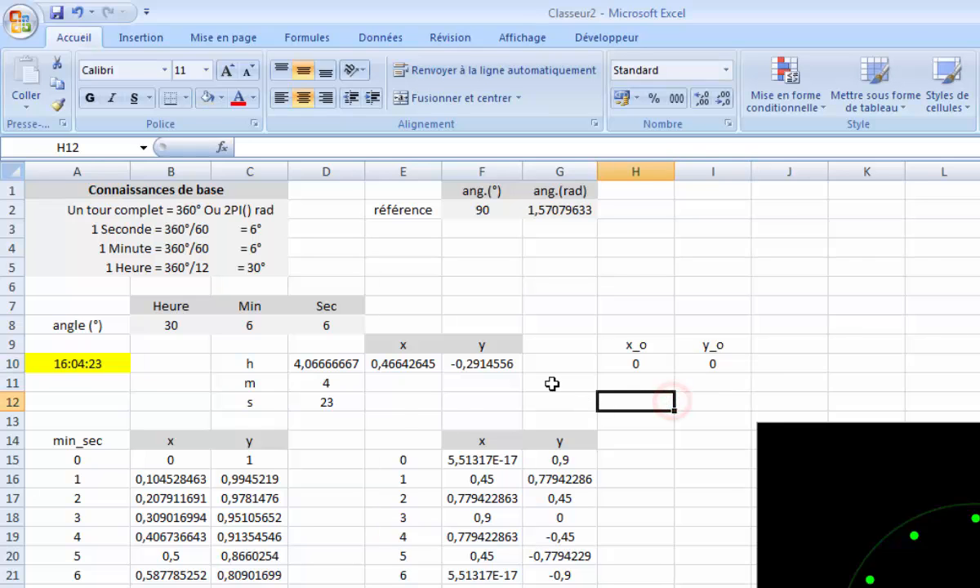
pyautogui.scroll(-1, 552, 384)
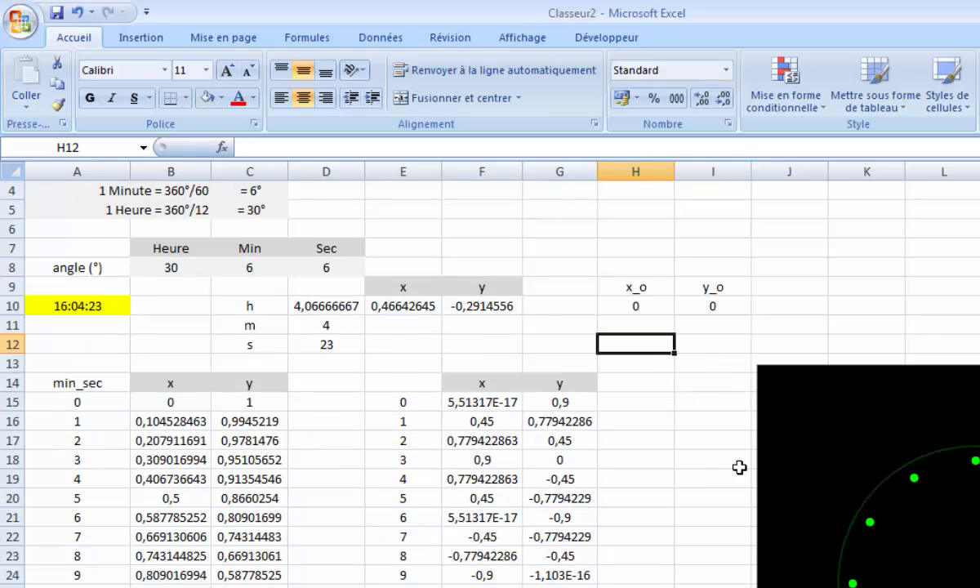
pyautogui.scroll(-1, 761, 488)
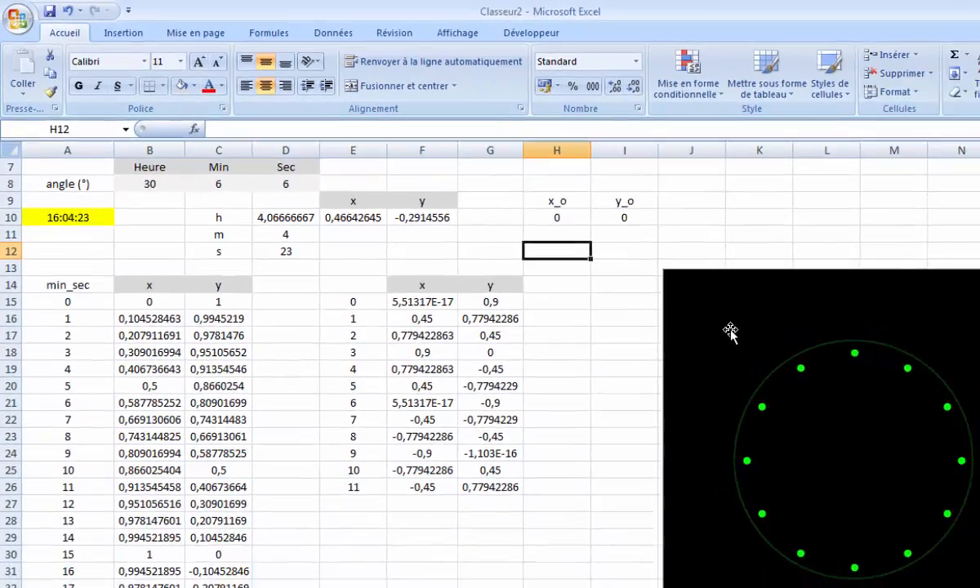
pyautogui.rightClick(834, 378)
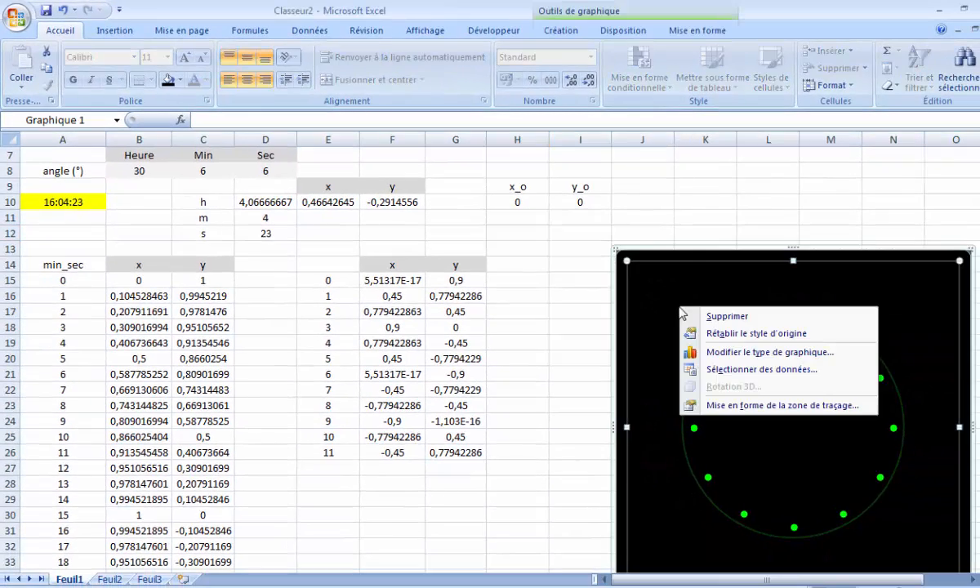
pyautogui.click(748, 369)
pyautogui.click(467, 302)
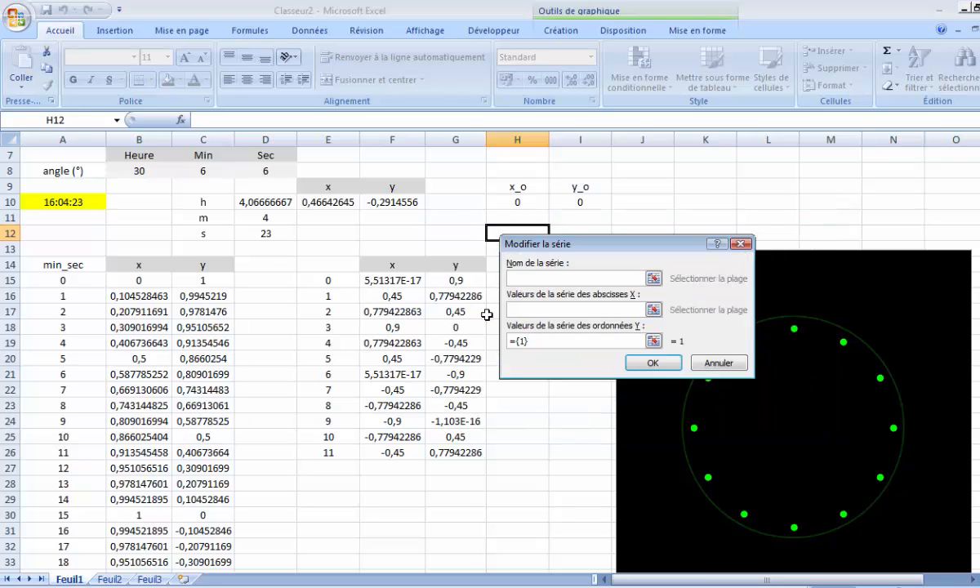
pyautogui.write('aigH')
# Set the aigH series X values to cells H10 and E10, from the origin to the hour hand's tip.
pyautogui.click(652, 309)
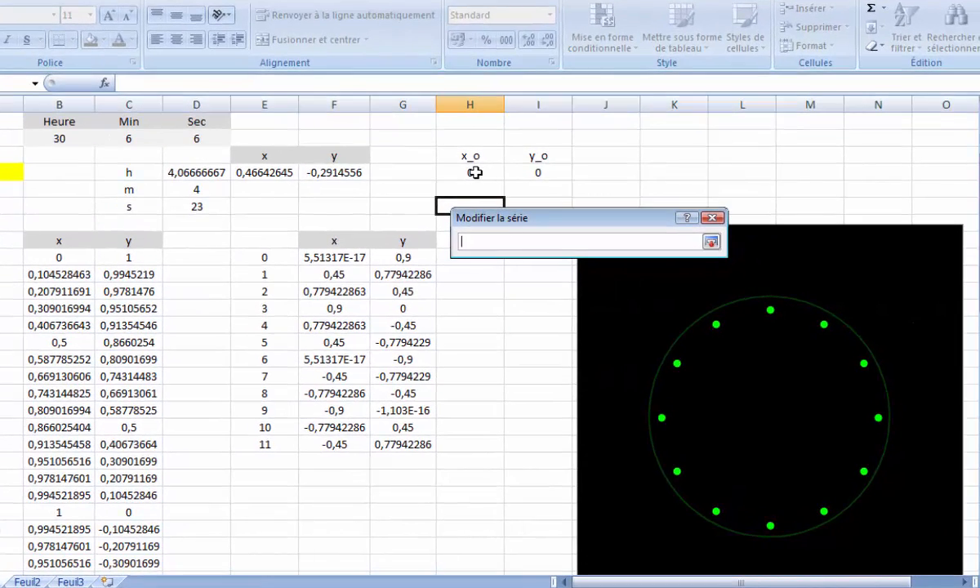
pyautogui.click(474, 172)
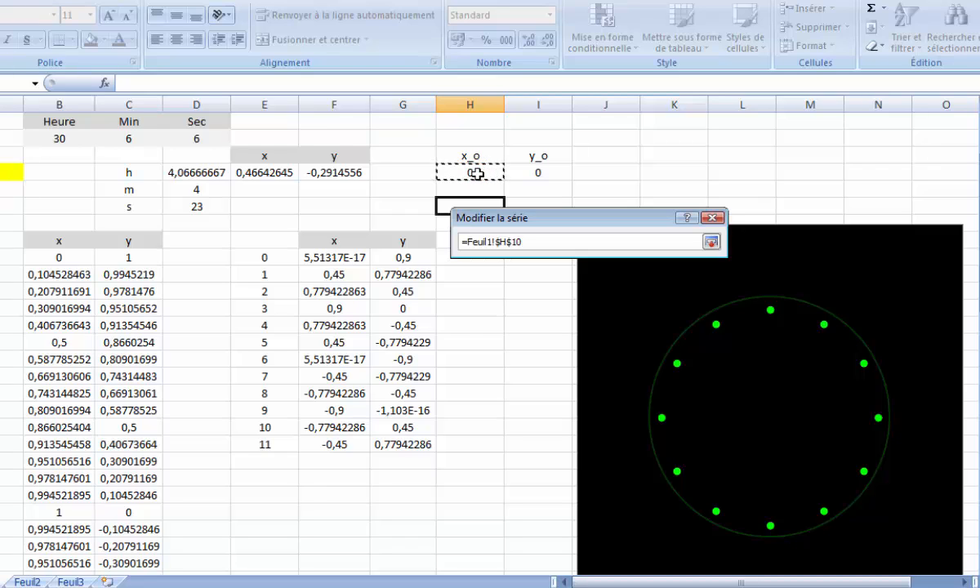
pyautogui.keyDown('ctrl'); pyautogui.click(267, 172); pyautogui.keyUp('ctrl')
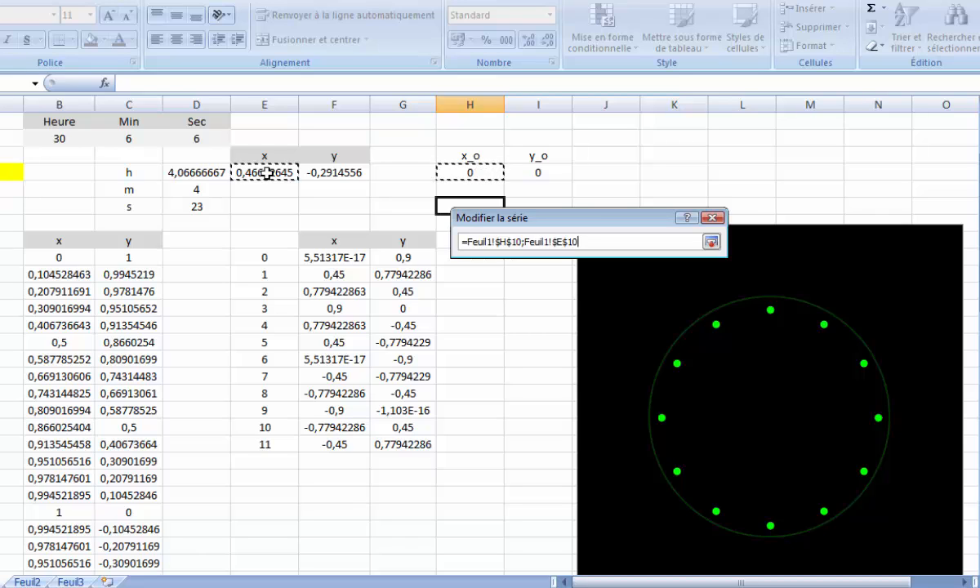
pyautogui.click(710, 243)
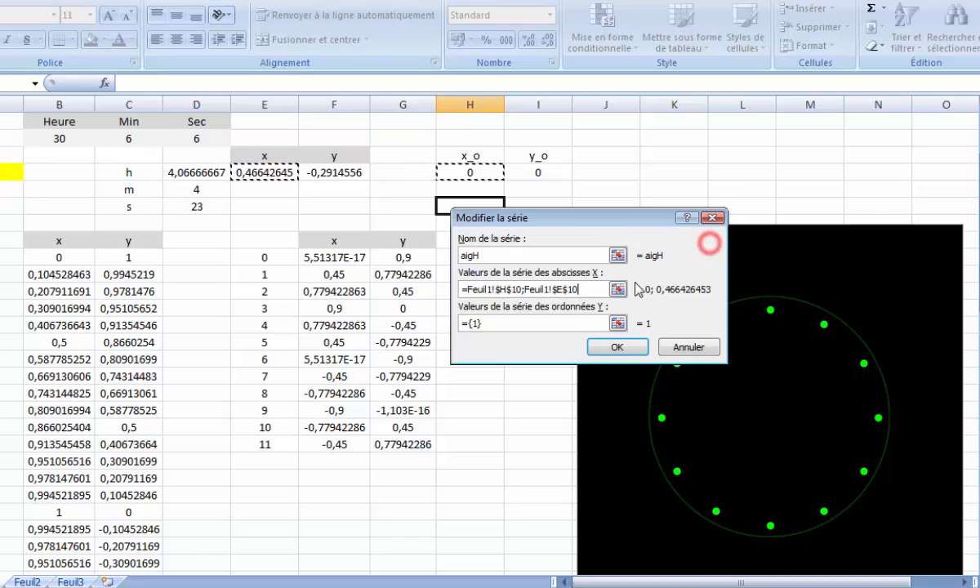
# Set the aigH series Y values to cells I10 and F10 and apply the chart's data source changes.
pyautogui.click(618, 325)
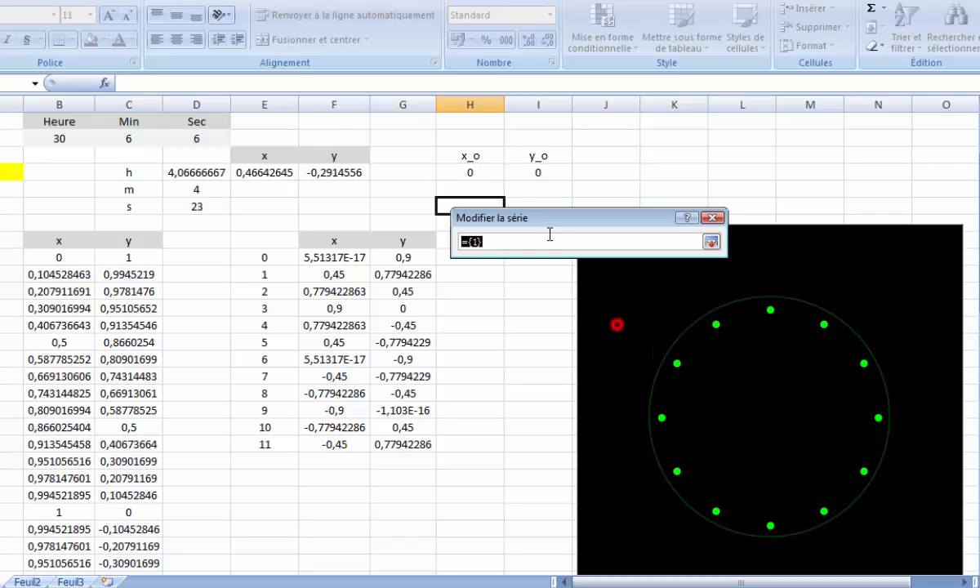
pyautogui.click(535, 174)
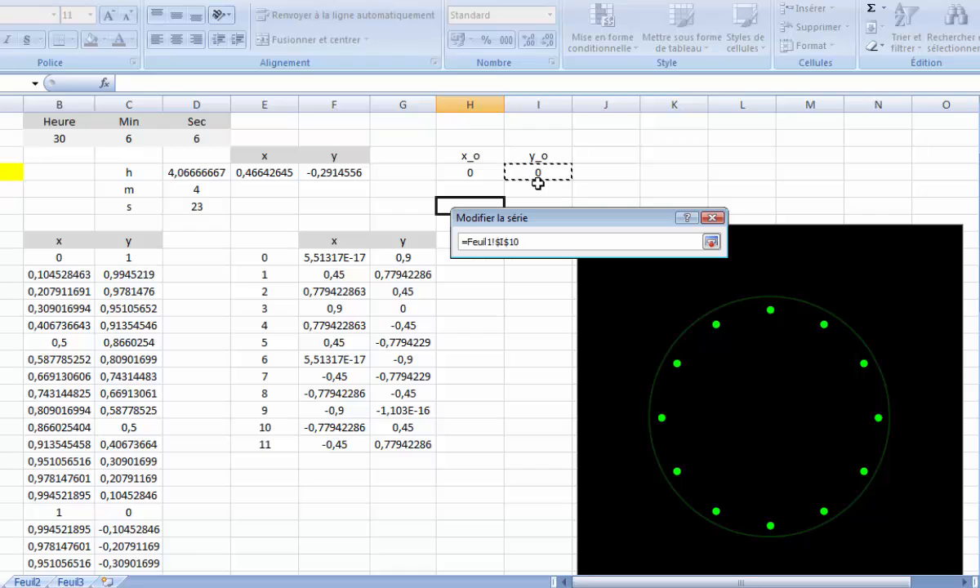
pyautogui.keyDown('ctrl'); pyautogui.click(339, 172); pyautogui.keyUp('ctrl')
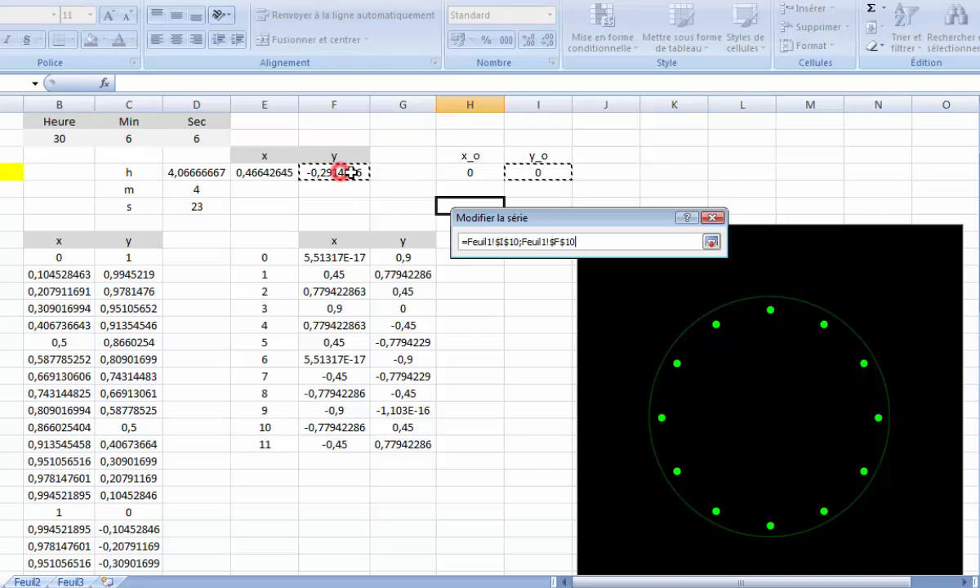
pyautogui.click(711, 242)
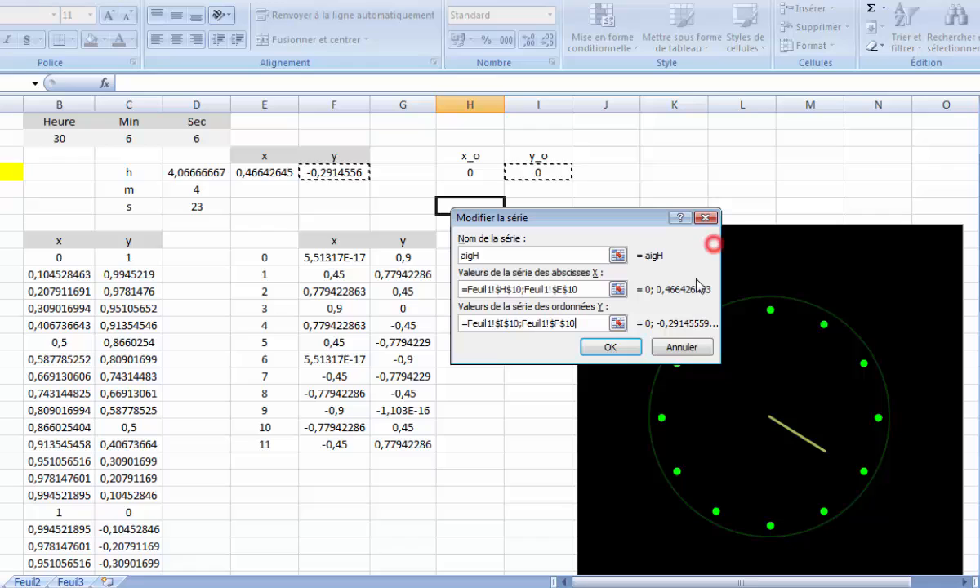
pyautogui.click(613, 348)
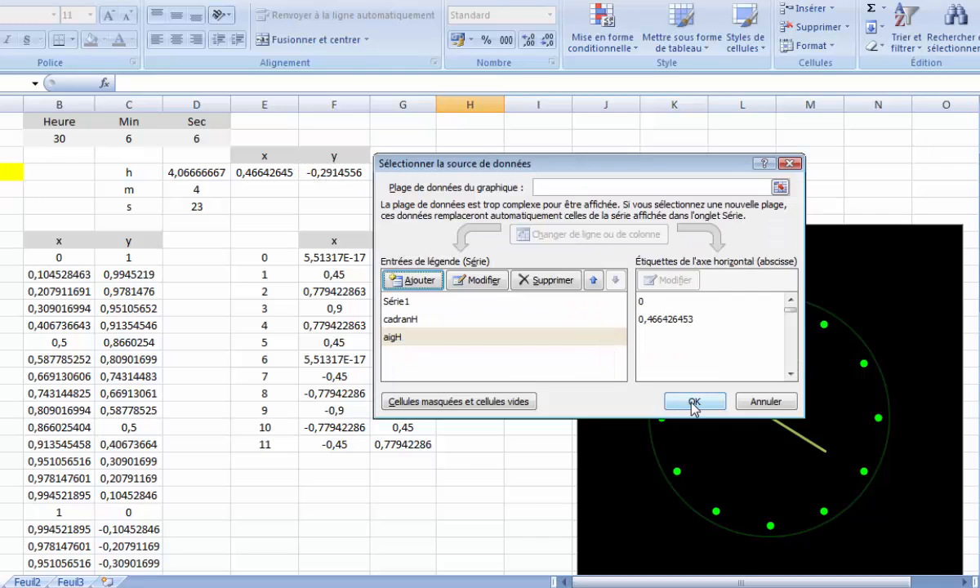
pyautogui.click(689, 403)
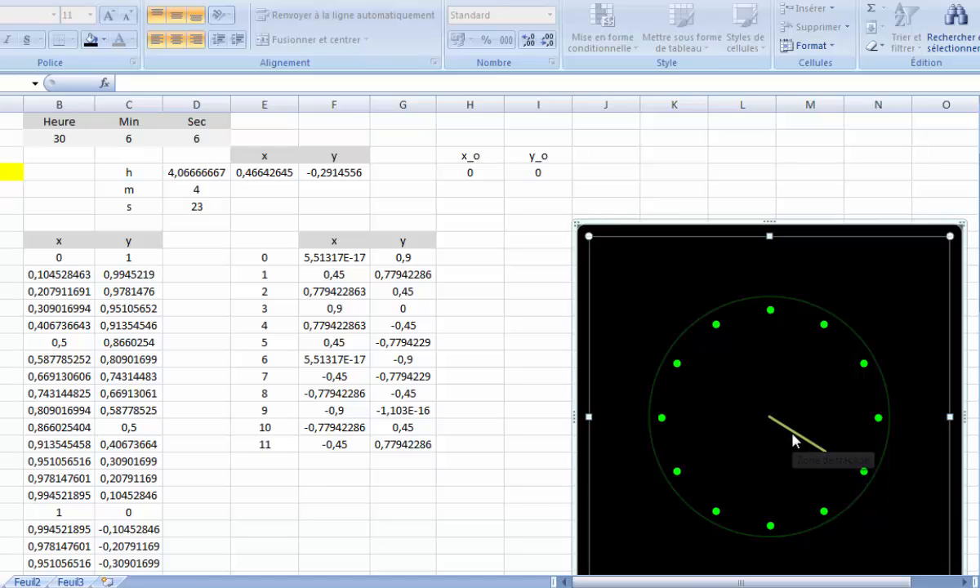
# Format the aigH hour hand's line as a solid bright green line.
pyautogui.moveTo(795, 437)
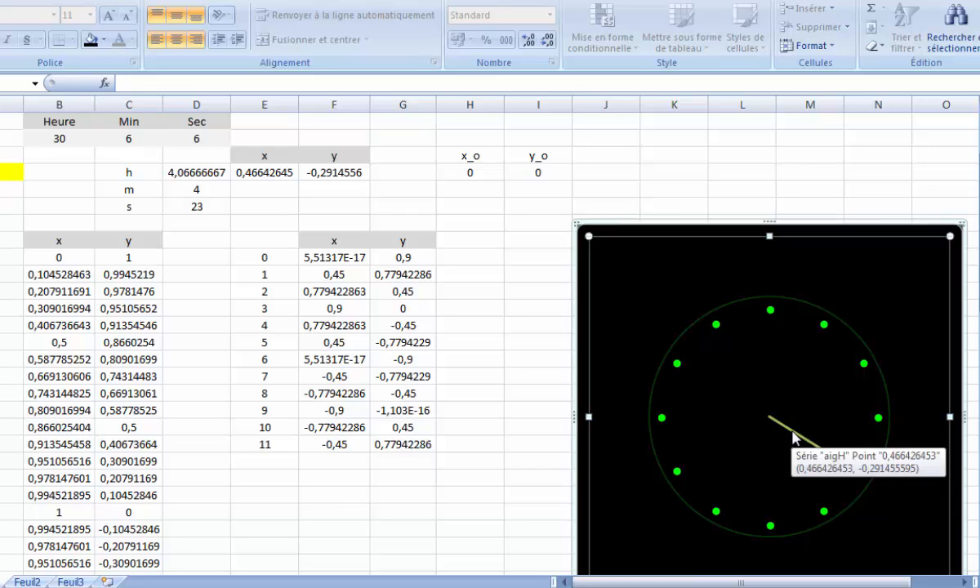
pyautogui.rightClick(795, 437)
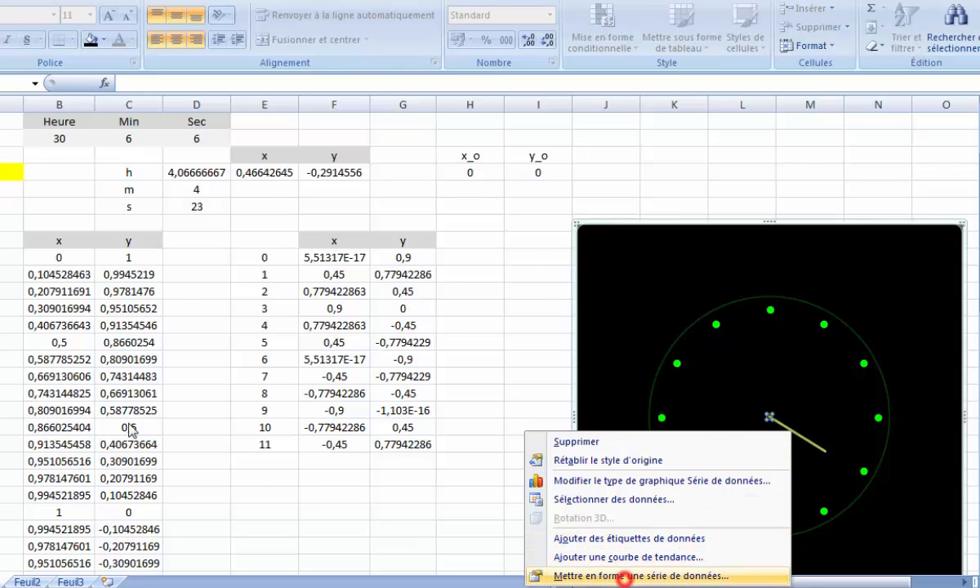
pyautogui.click(626, 576)
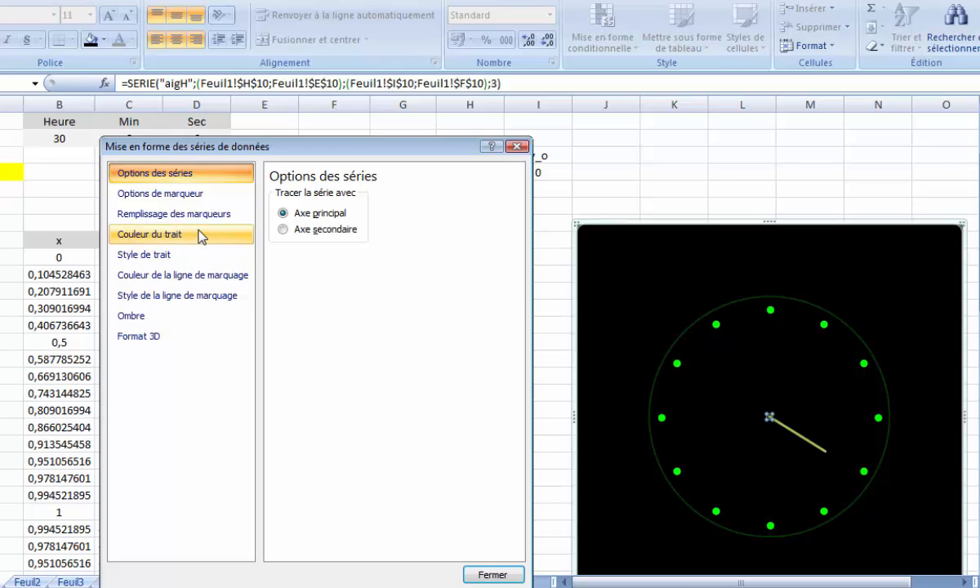
pyautogui.click(165, 237)
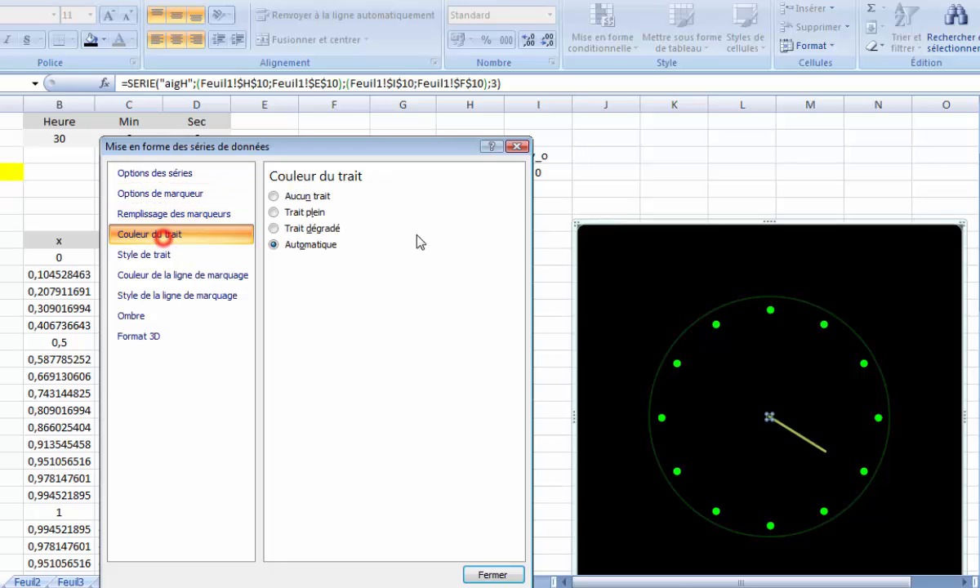
pyautogui.click(274, 212)
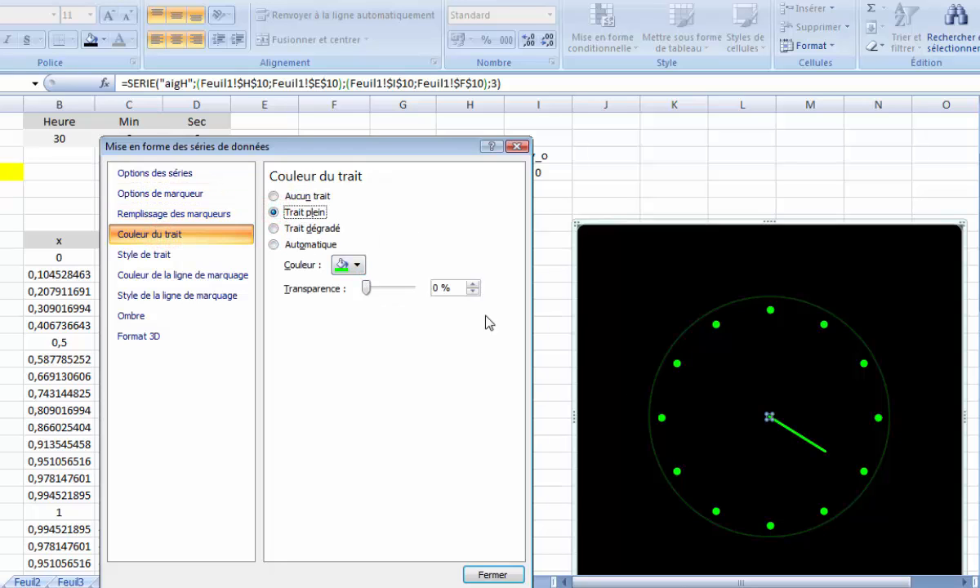